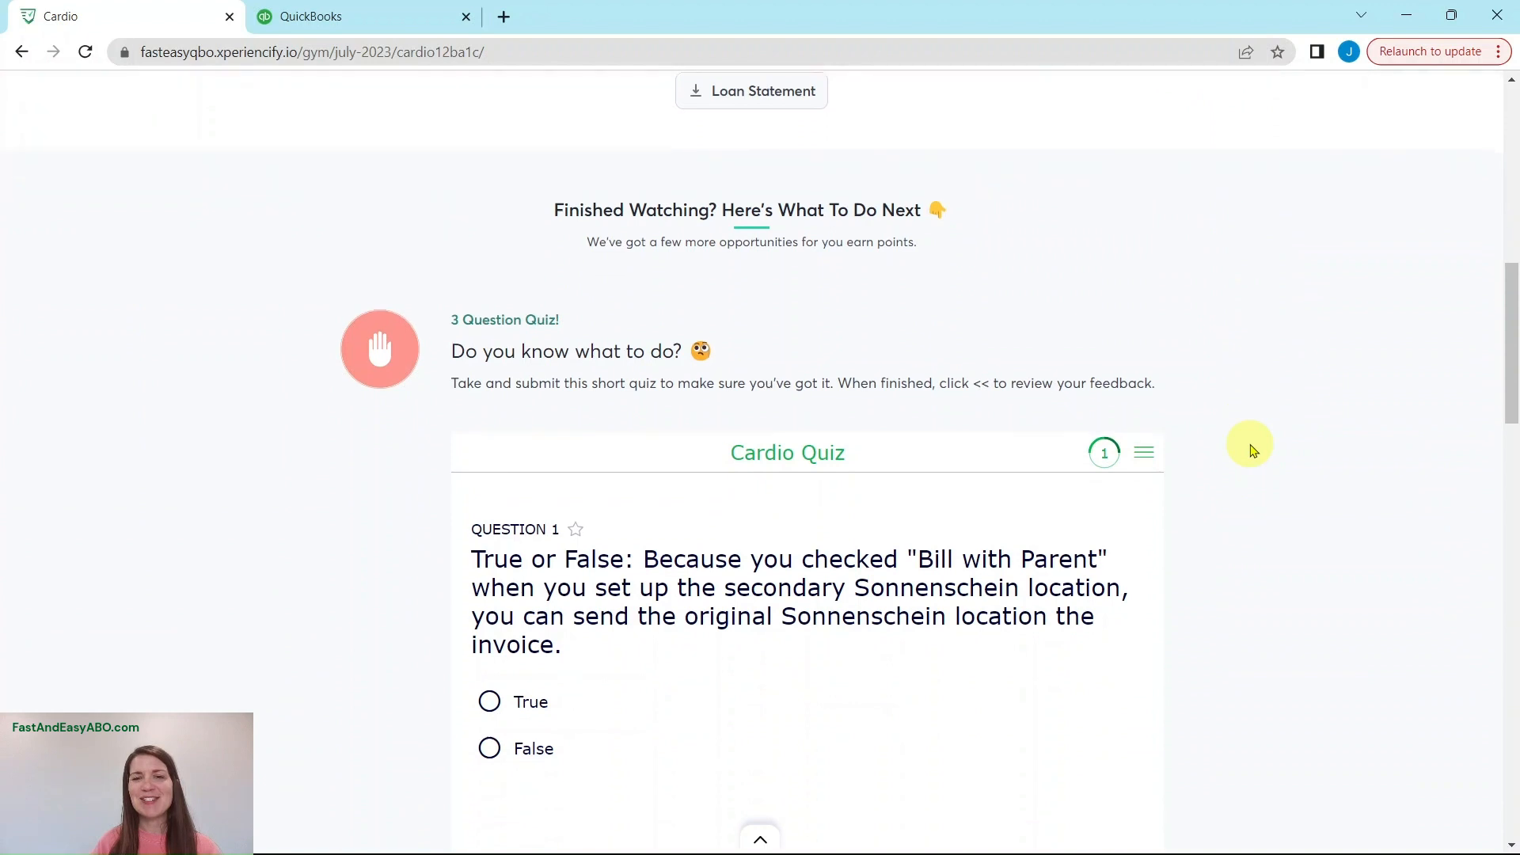
# Open the hands-on practice for making a loan payment from the Cardio lesson page and view its Scenario section.
pyautogui.scroll(-3, 1250, 448)
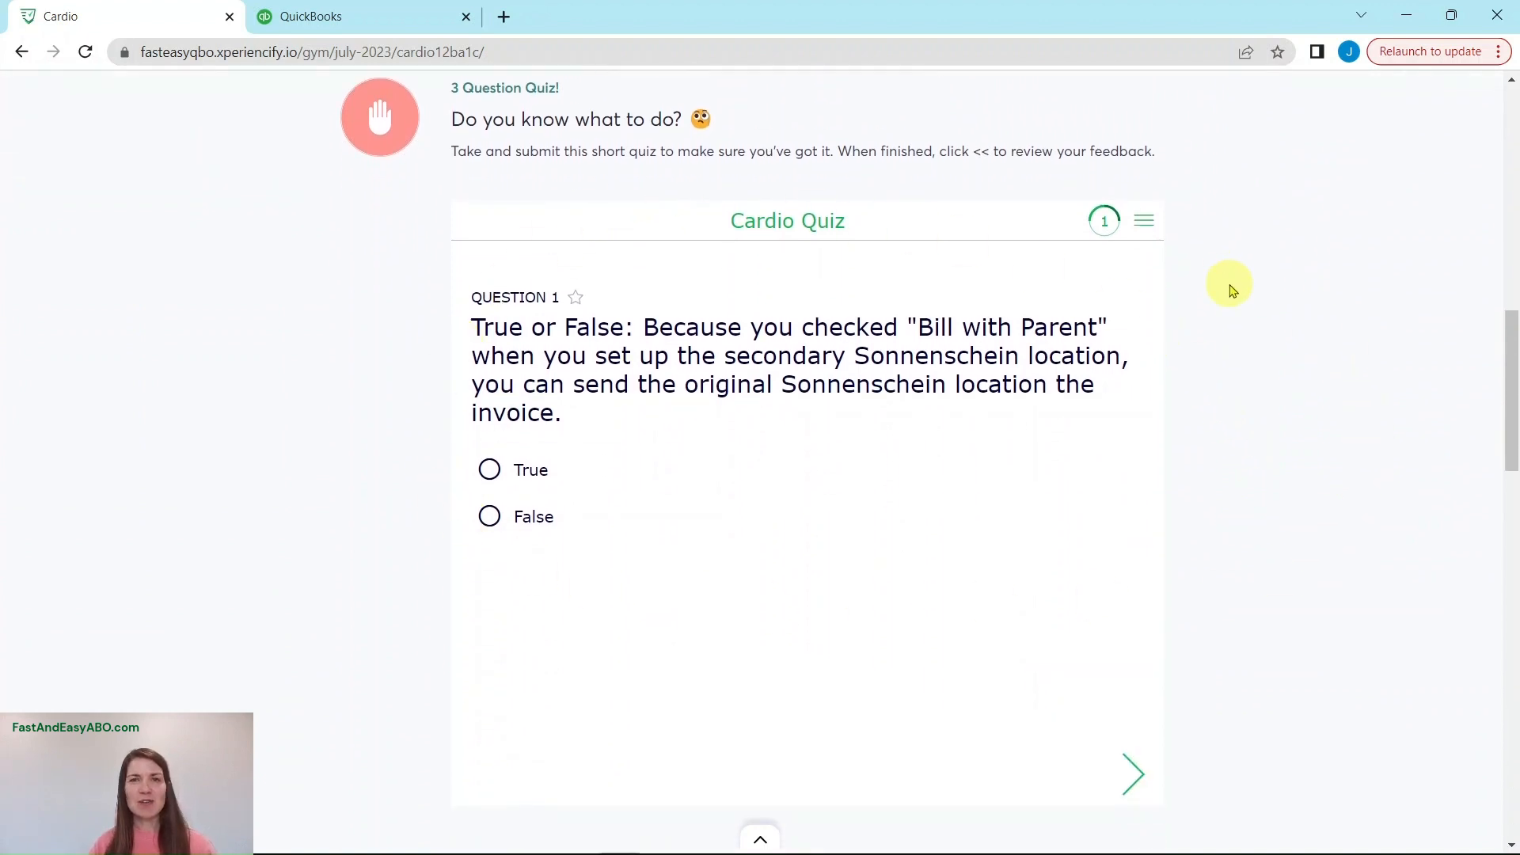
pyautogui.scroll(-12, 1229, 291)
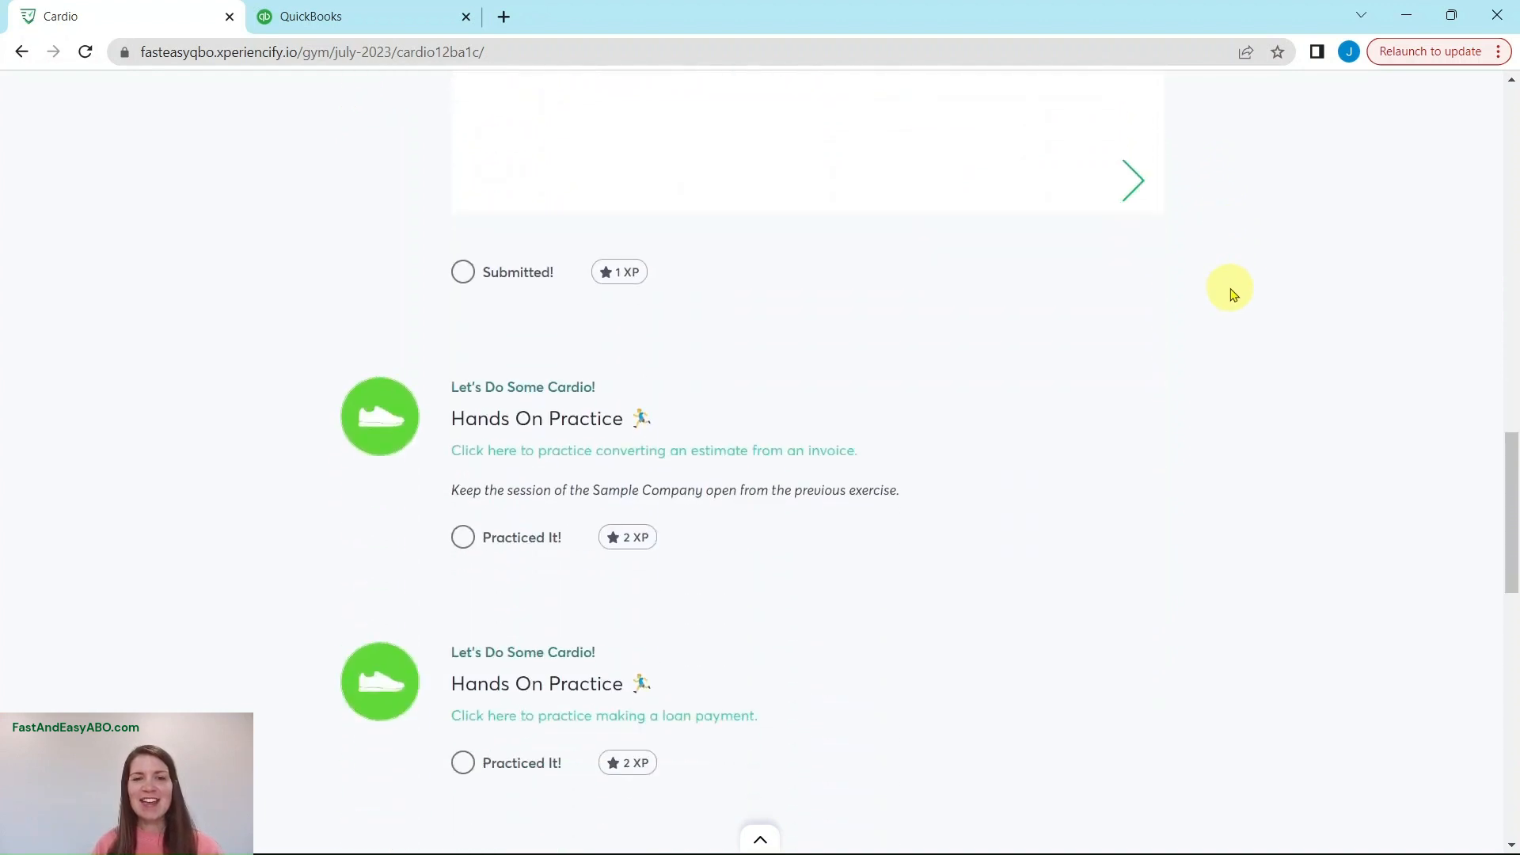
pyautogui.scroll(-4, 1229, 294)
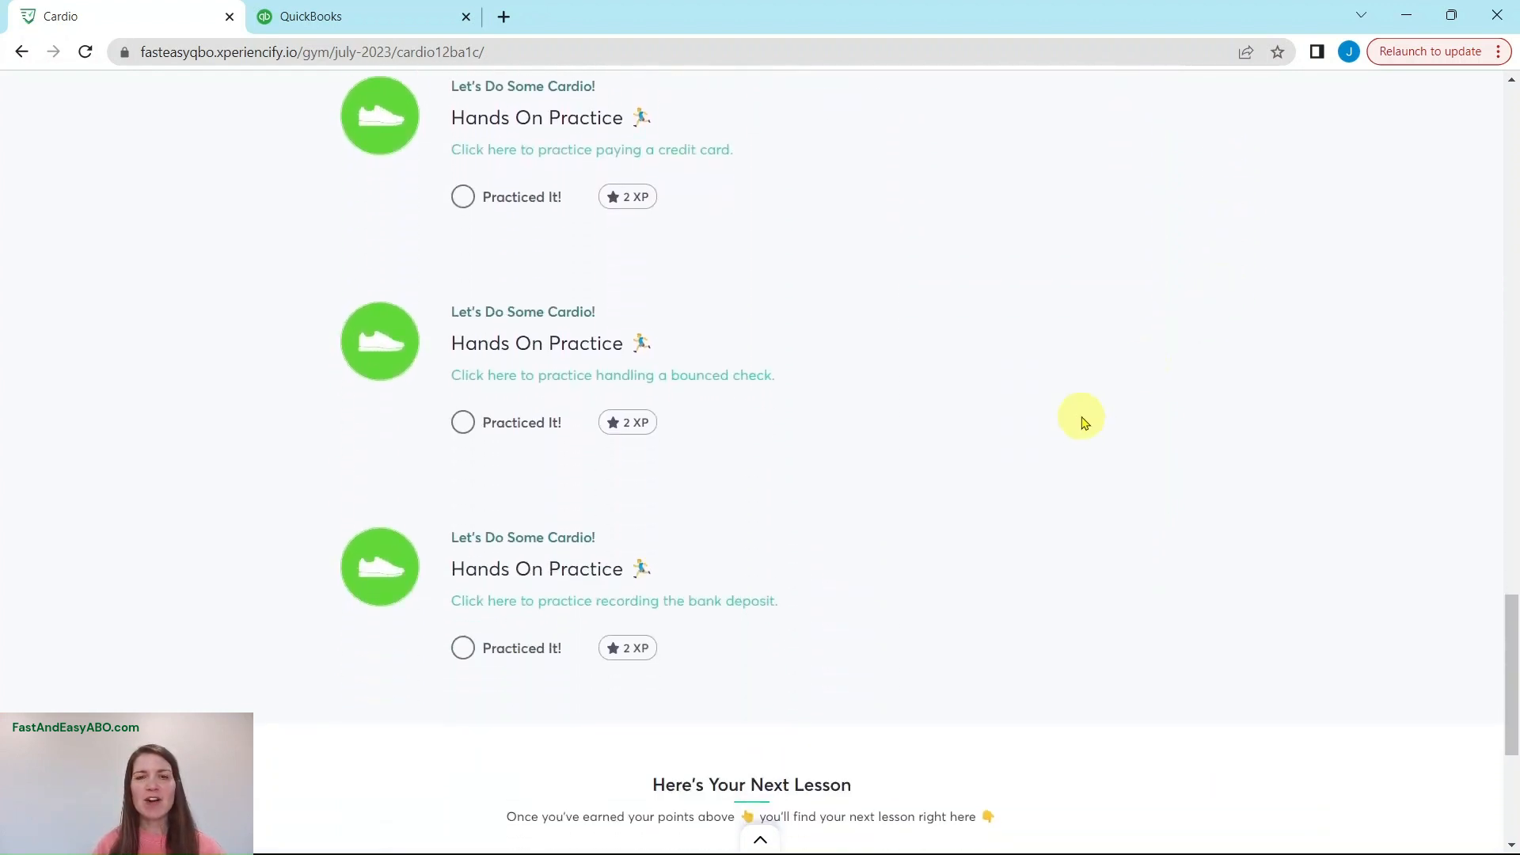
pyautogui.scroll(7, 982, 426)
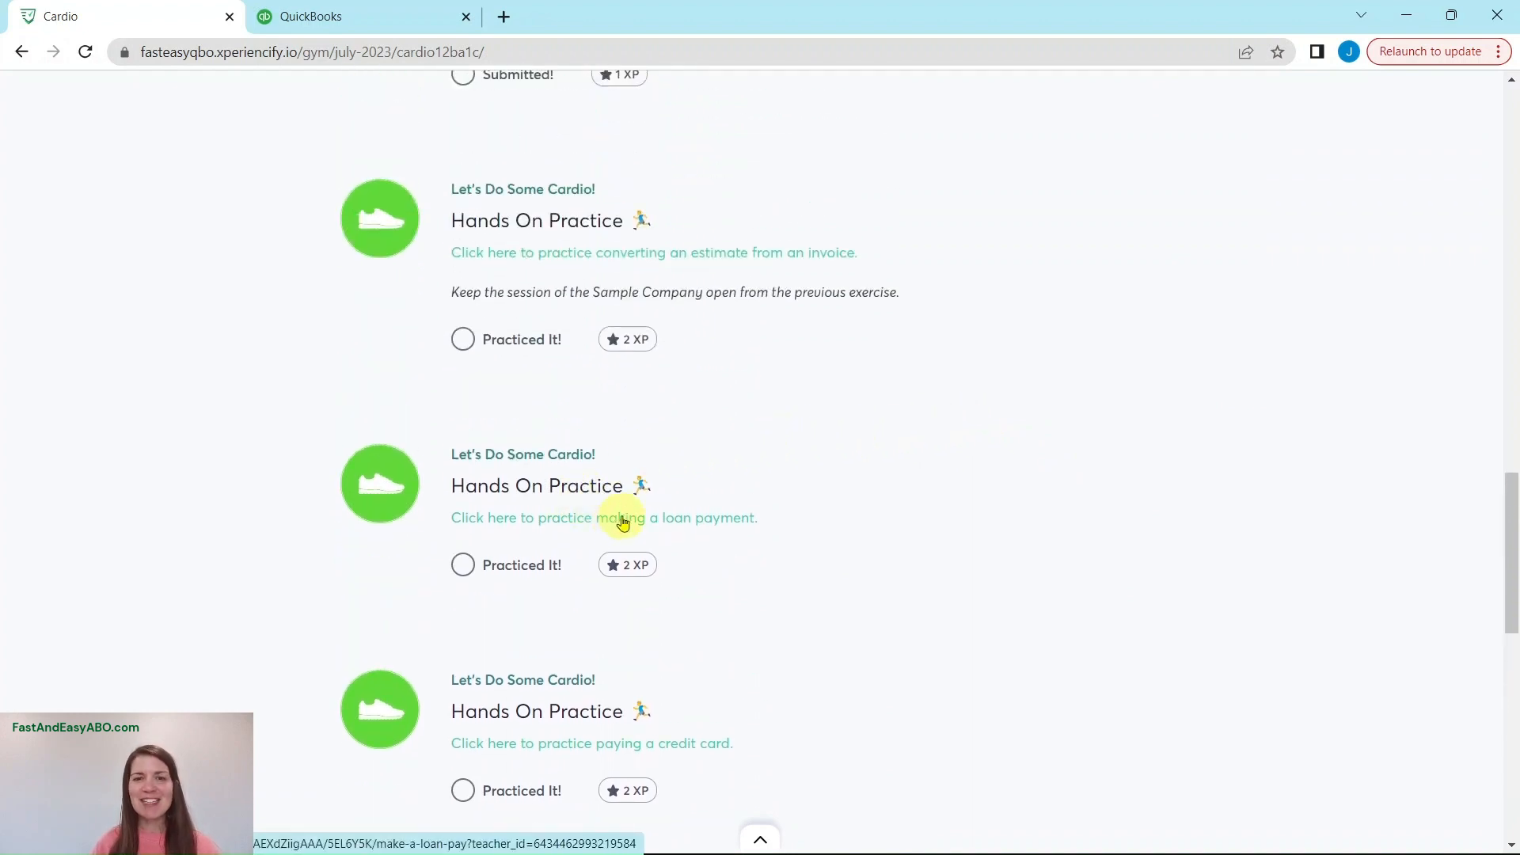
pyautogui.click(622, 519)
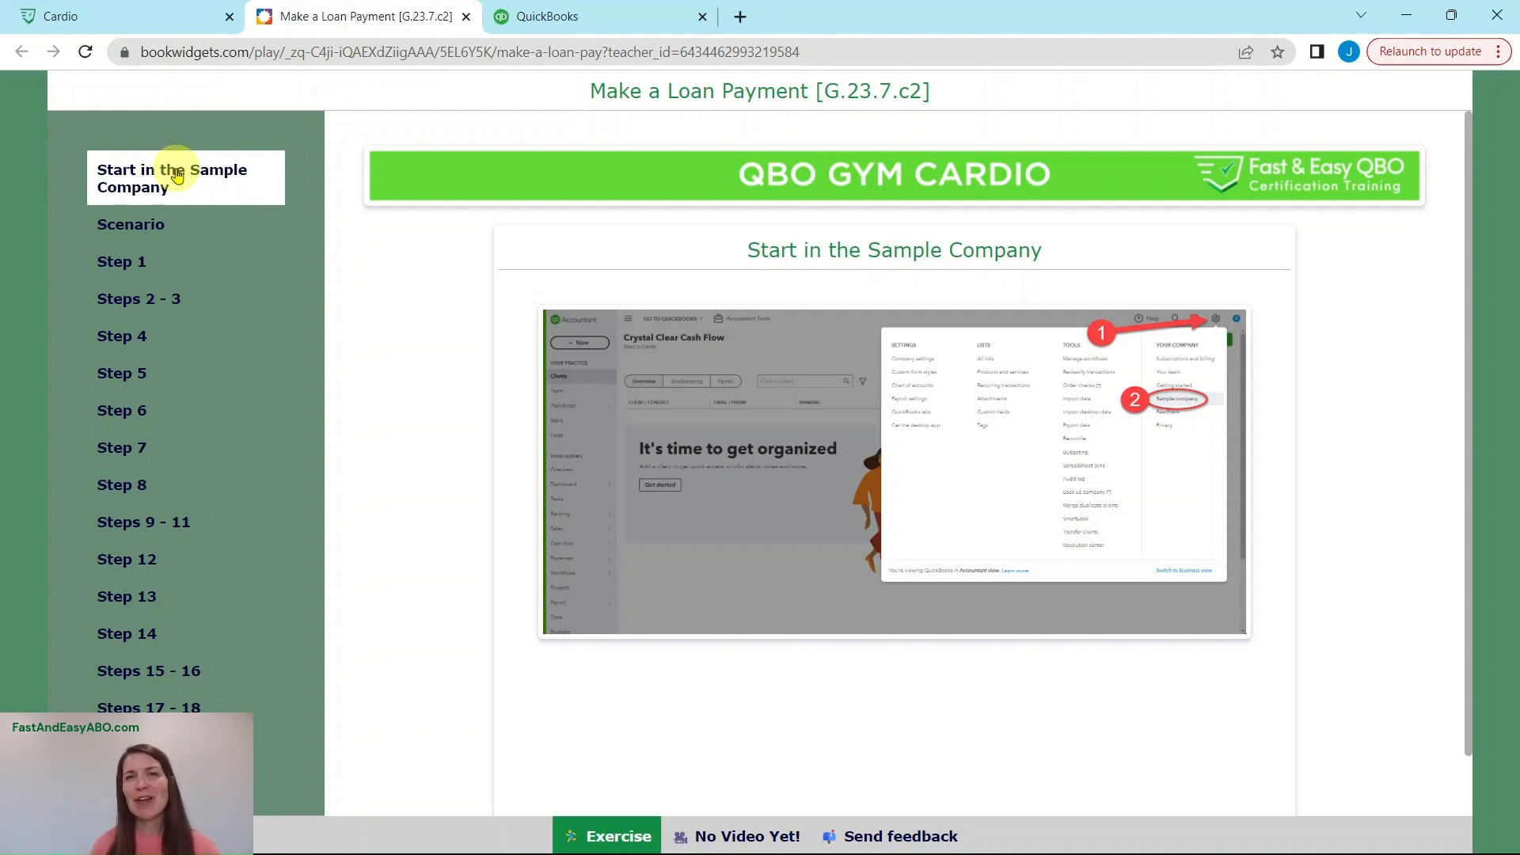
pyautogui.click(150, 221)
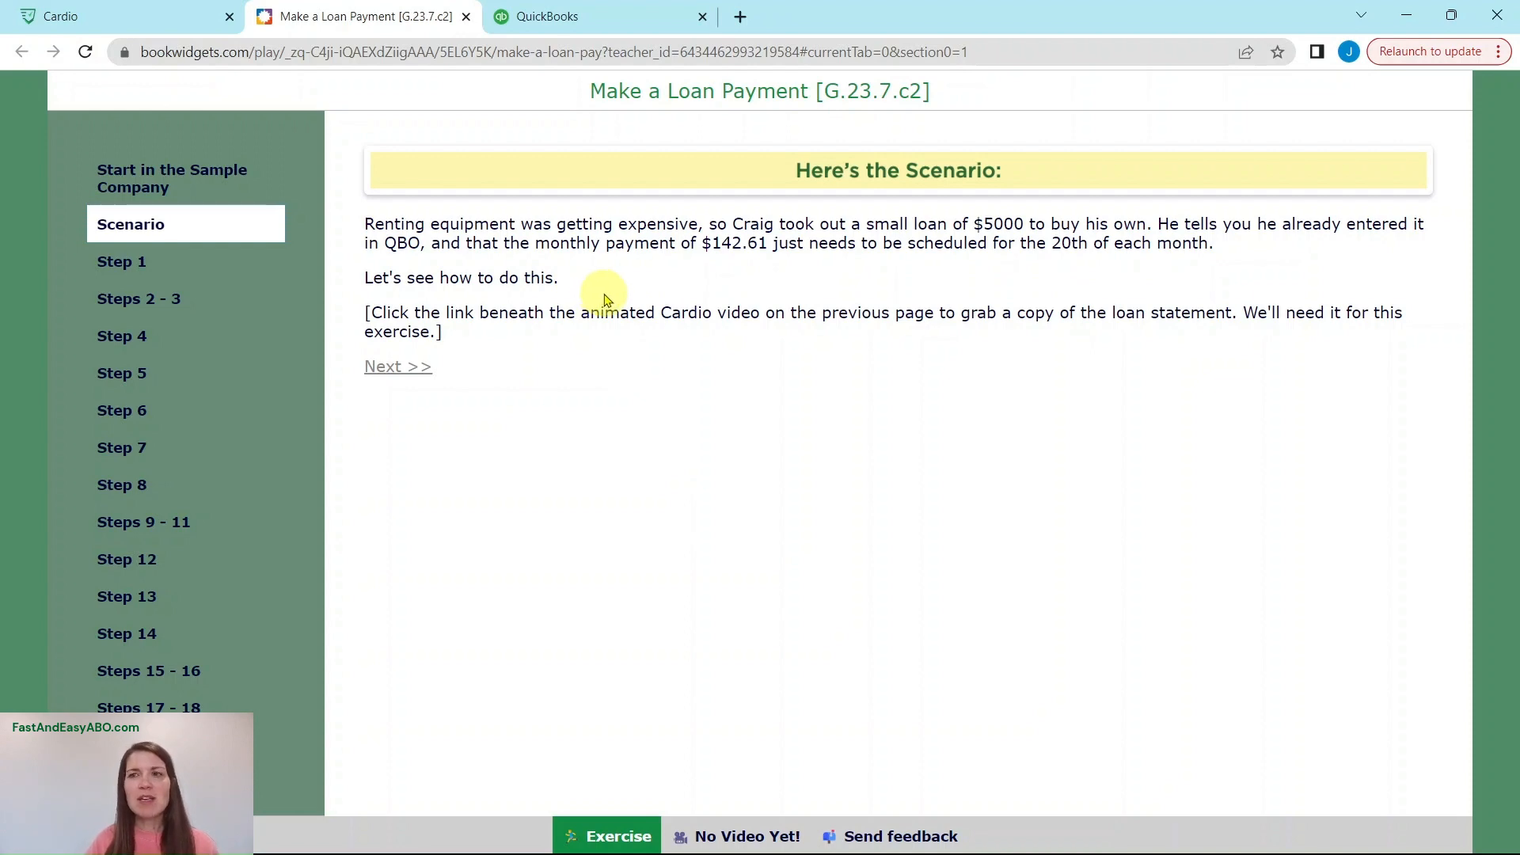
# Return to the Cardio lesson page and open the Loan Statement offered beneath the lesson video.
pyautogui.click(101, 22)
pyautogui.scroll(10, 972, 467)
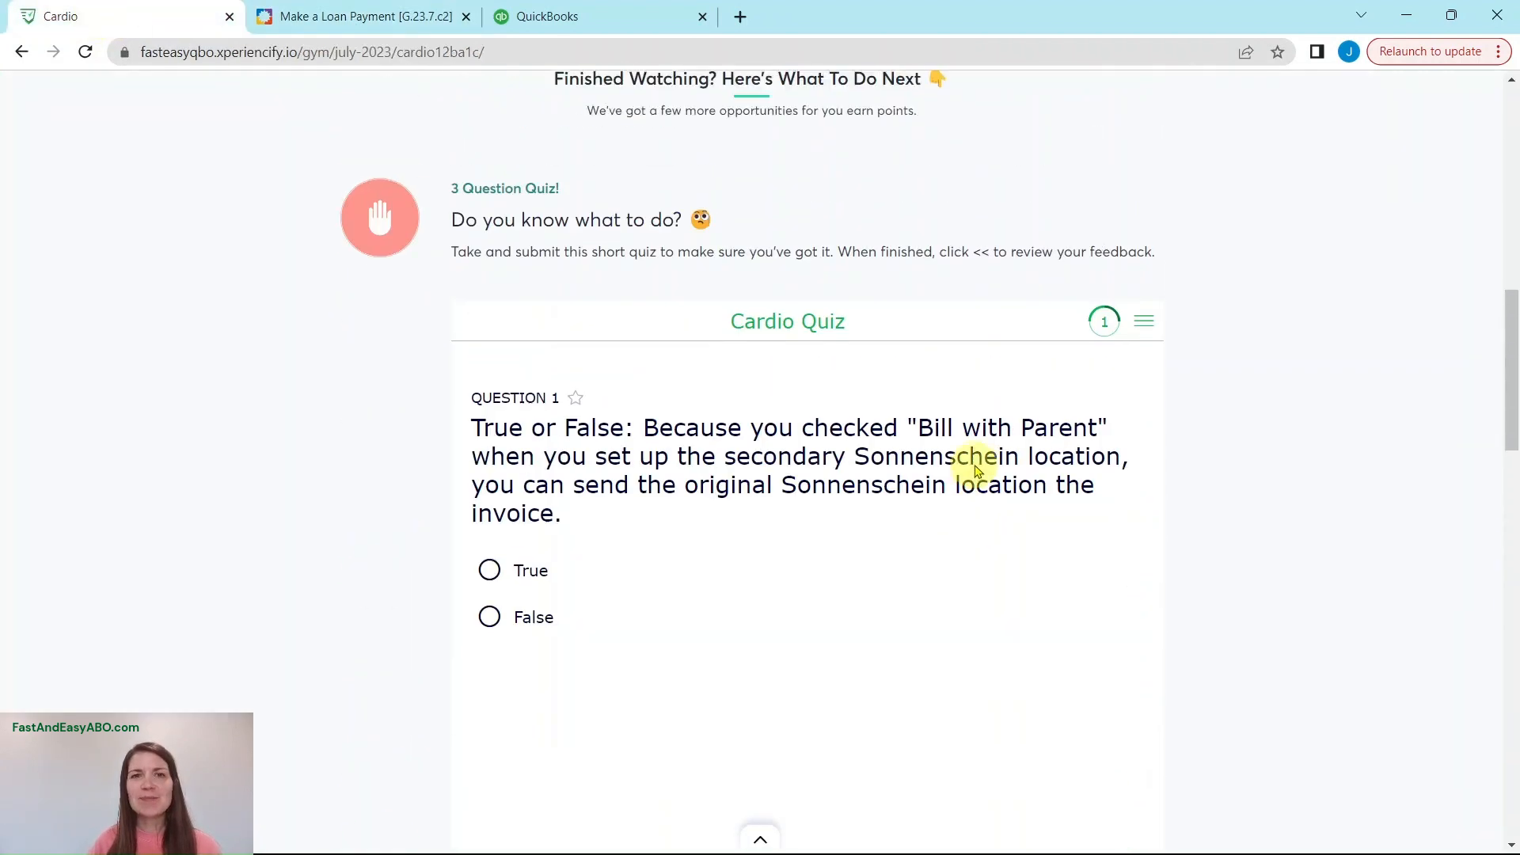
pyautogui.scroll(6, 974, 471)
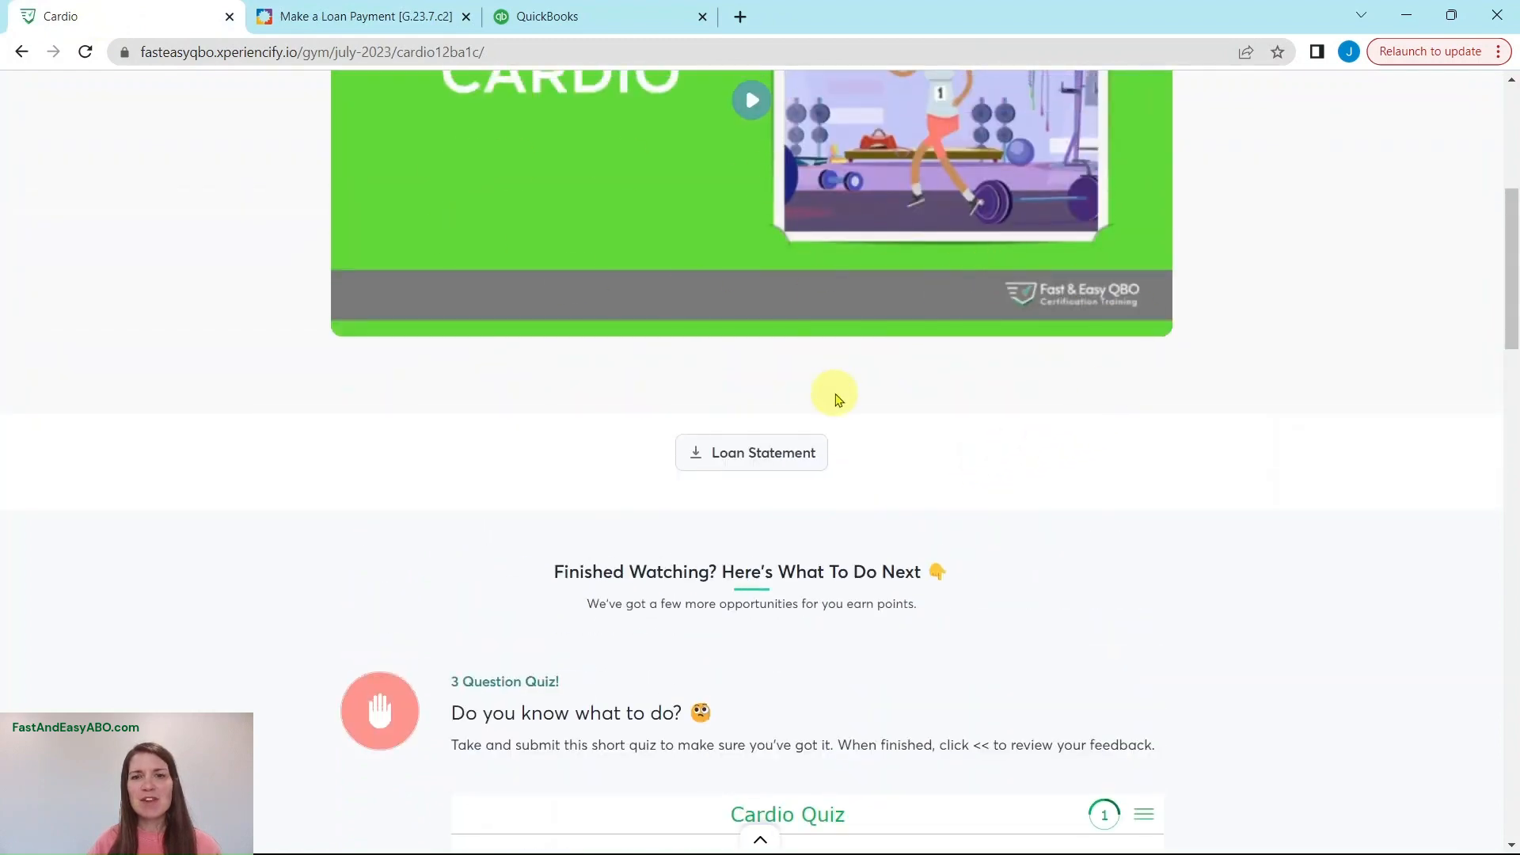
pyautogui.scroll(4, 839, 399)
pyautogui.scroll(-3, 835, 507)
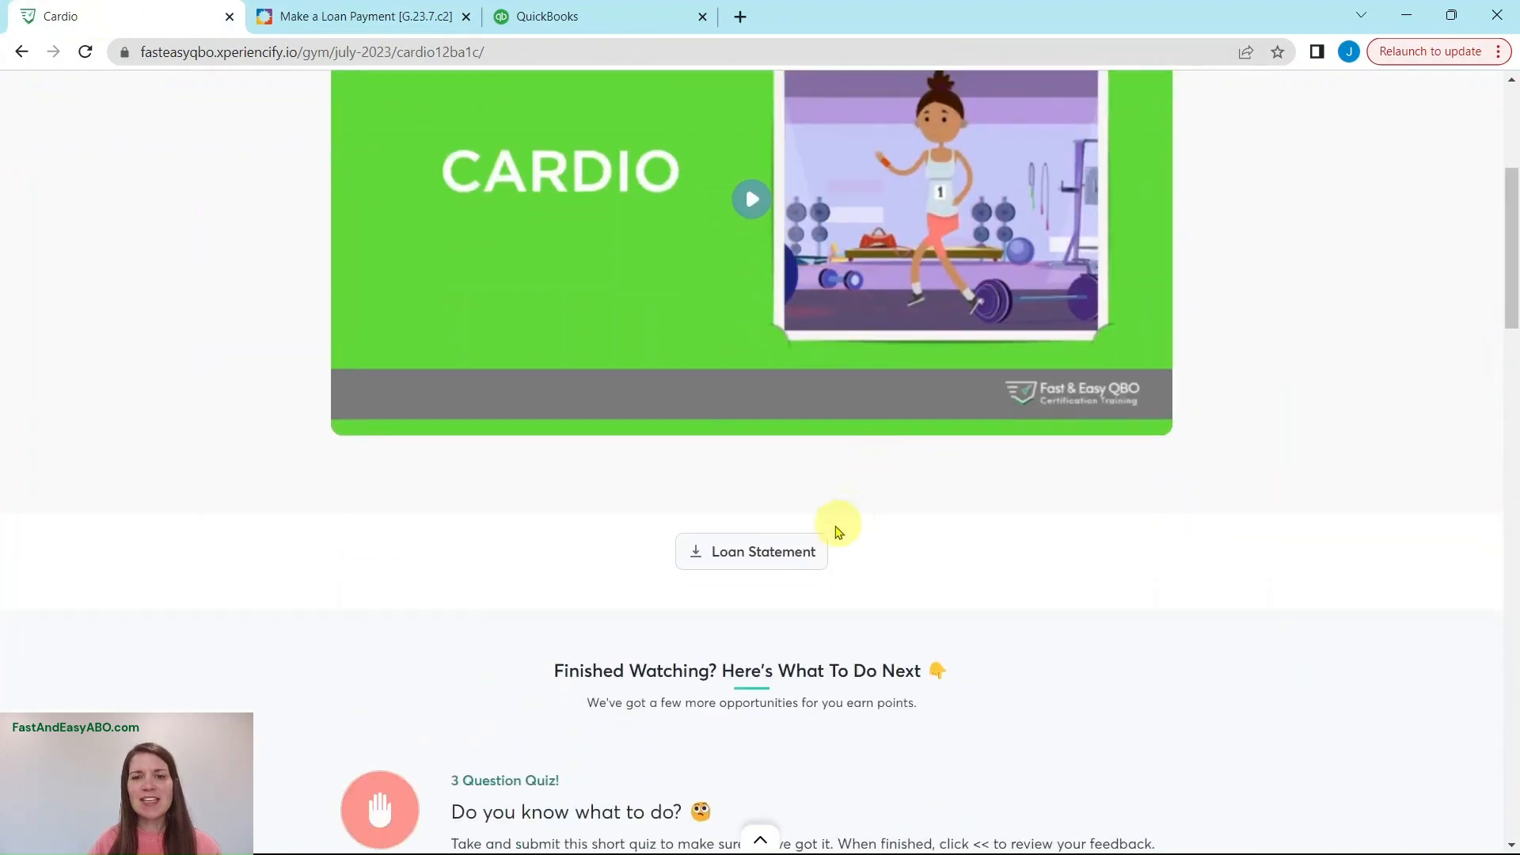
pyautogui.click(752, 567)
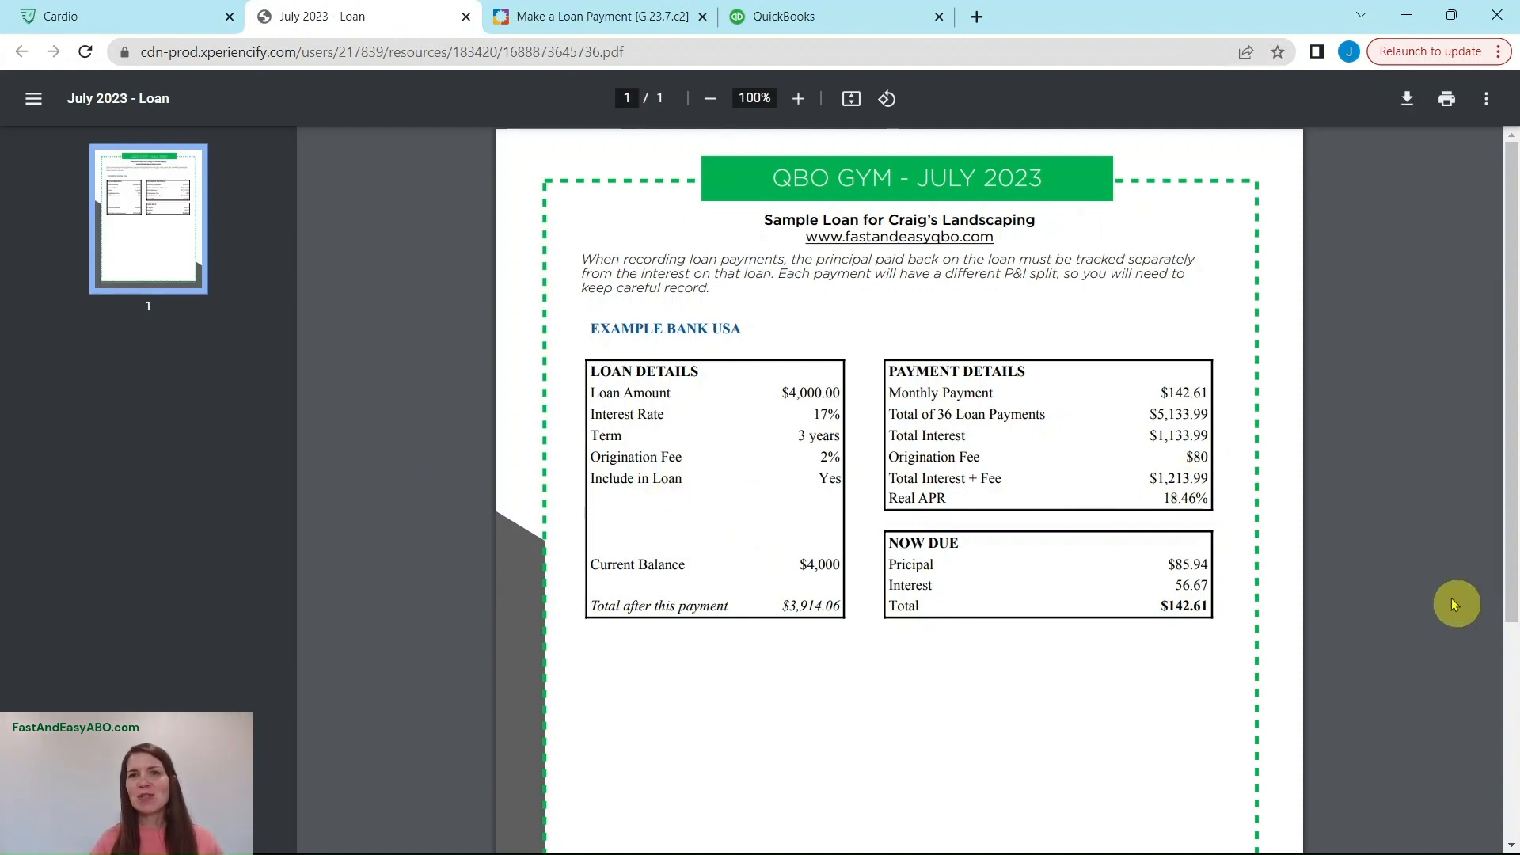
# Read Step 1 of the loan payment exercise, then switch to QuickBooks and open the chart of accounts.
pyautogui.click(625, 18)
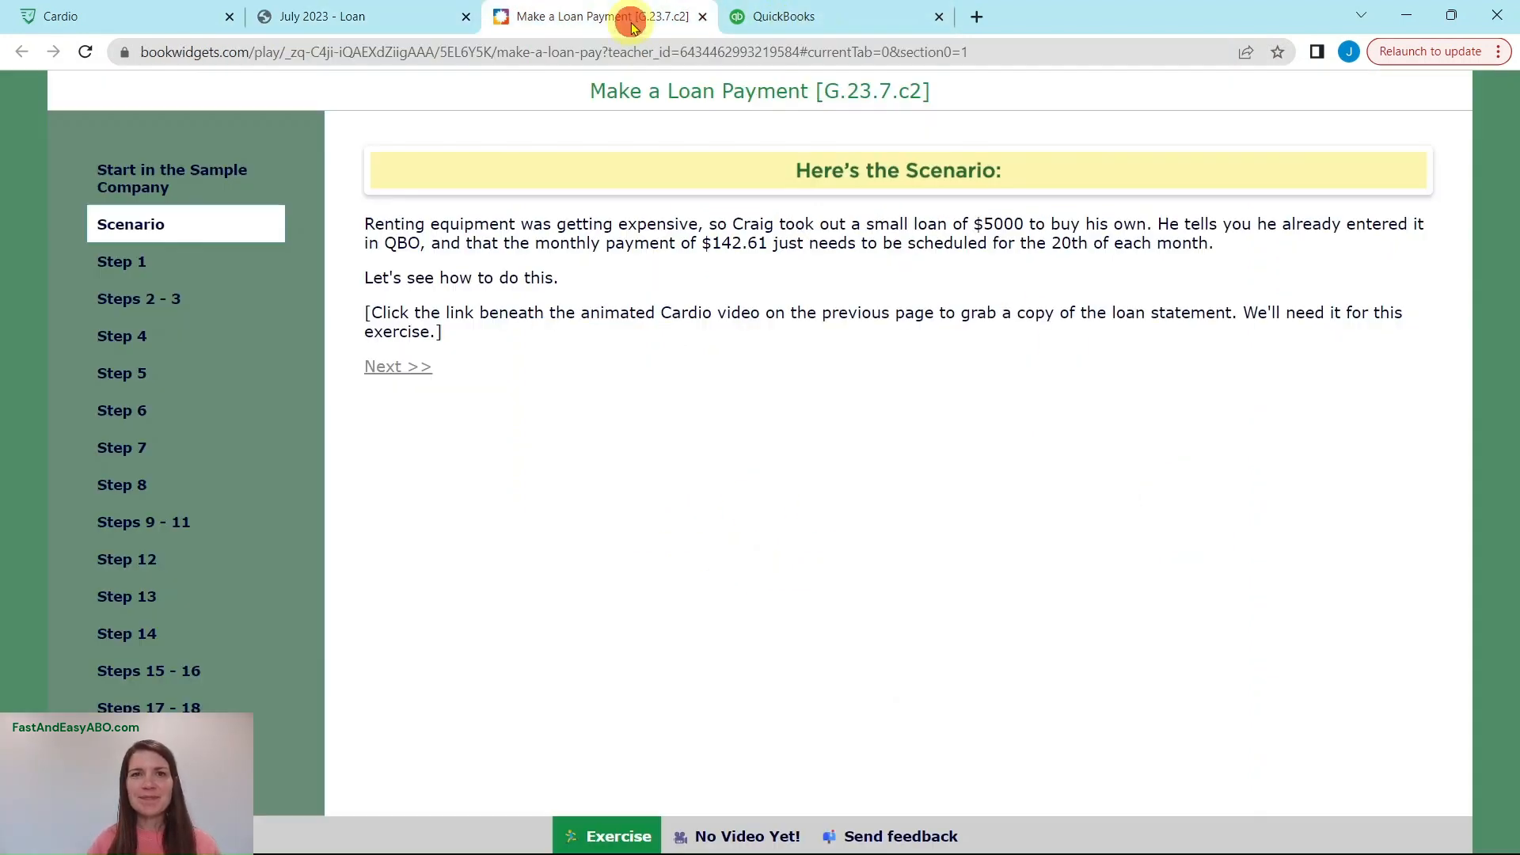
pyautogui.click(158, 266)
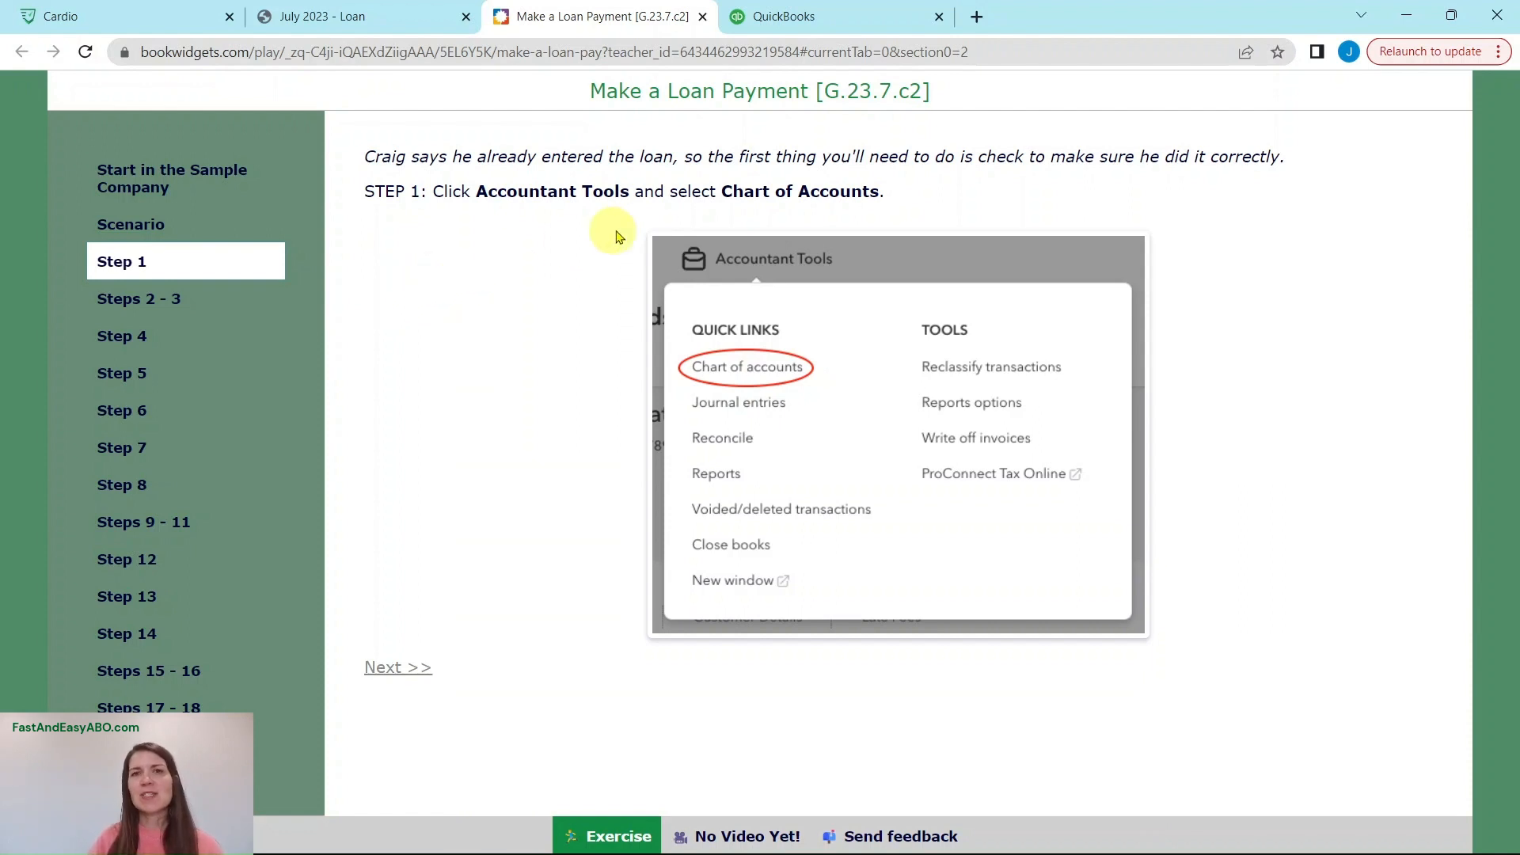
pyautogui.click(823, 24)
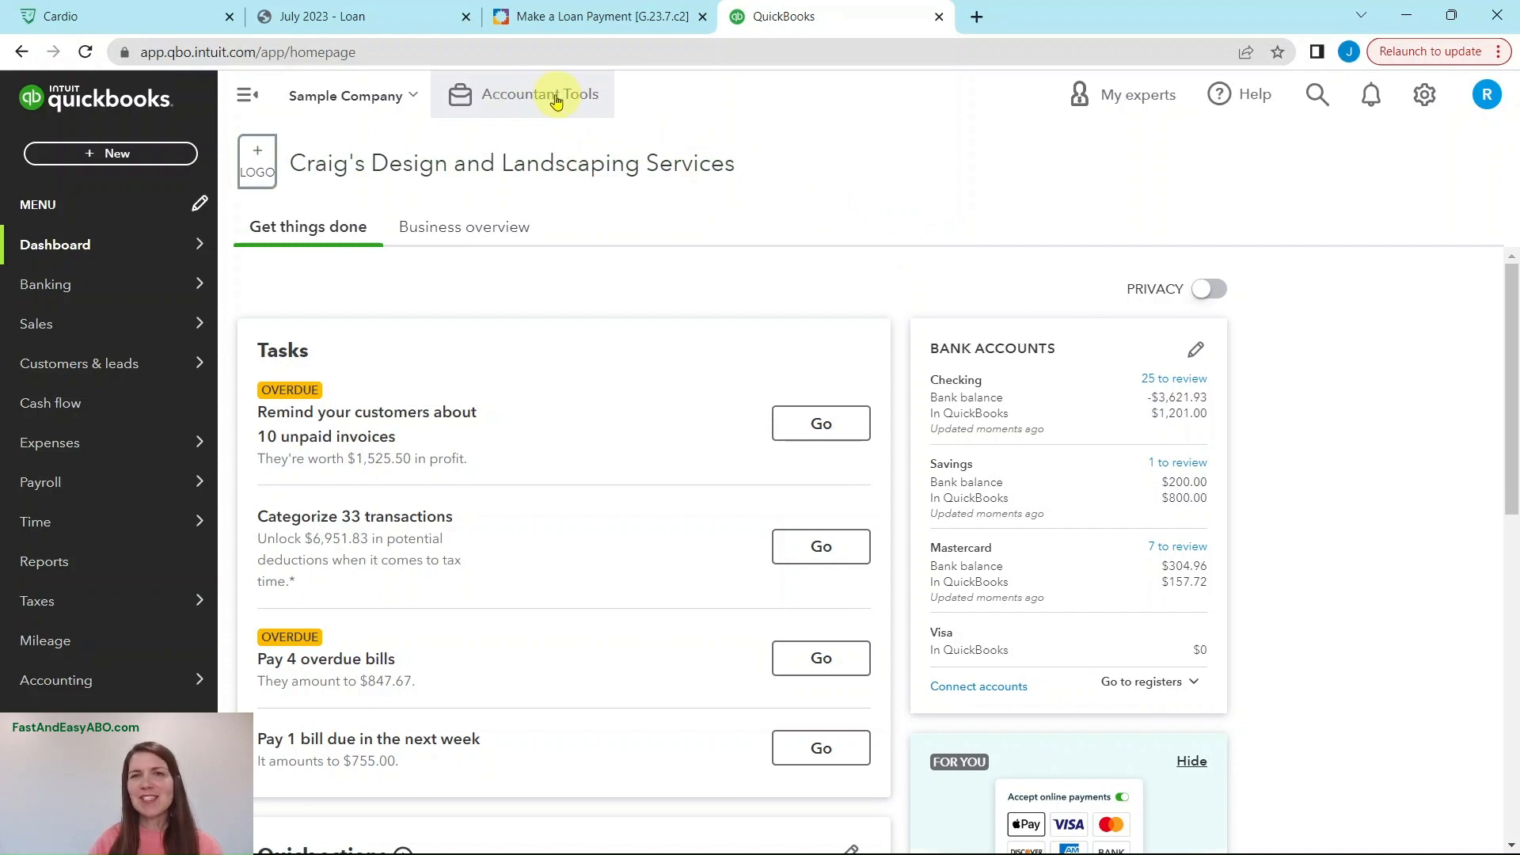
pyautogui.click(521, 99)
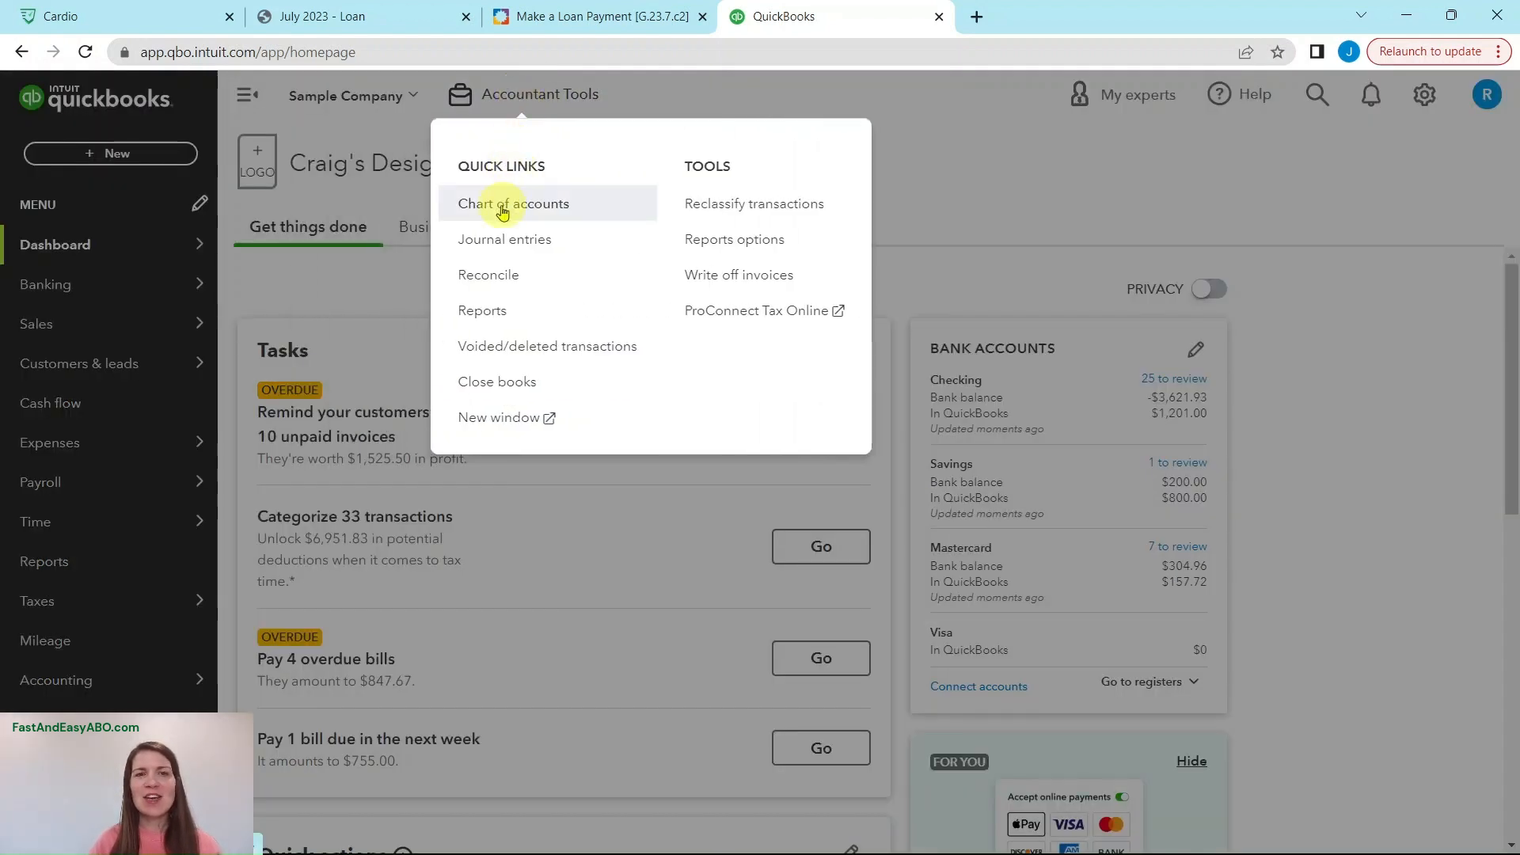
pyautogui.click(503, 207)
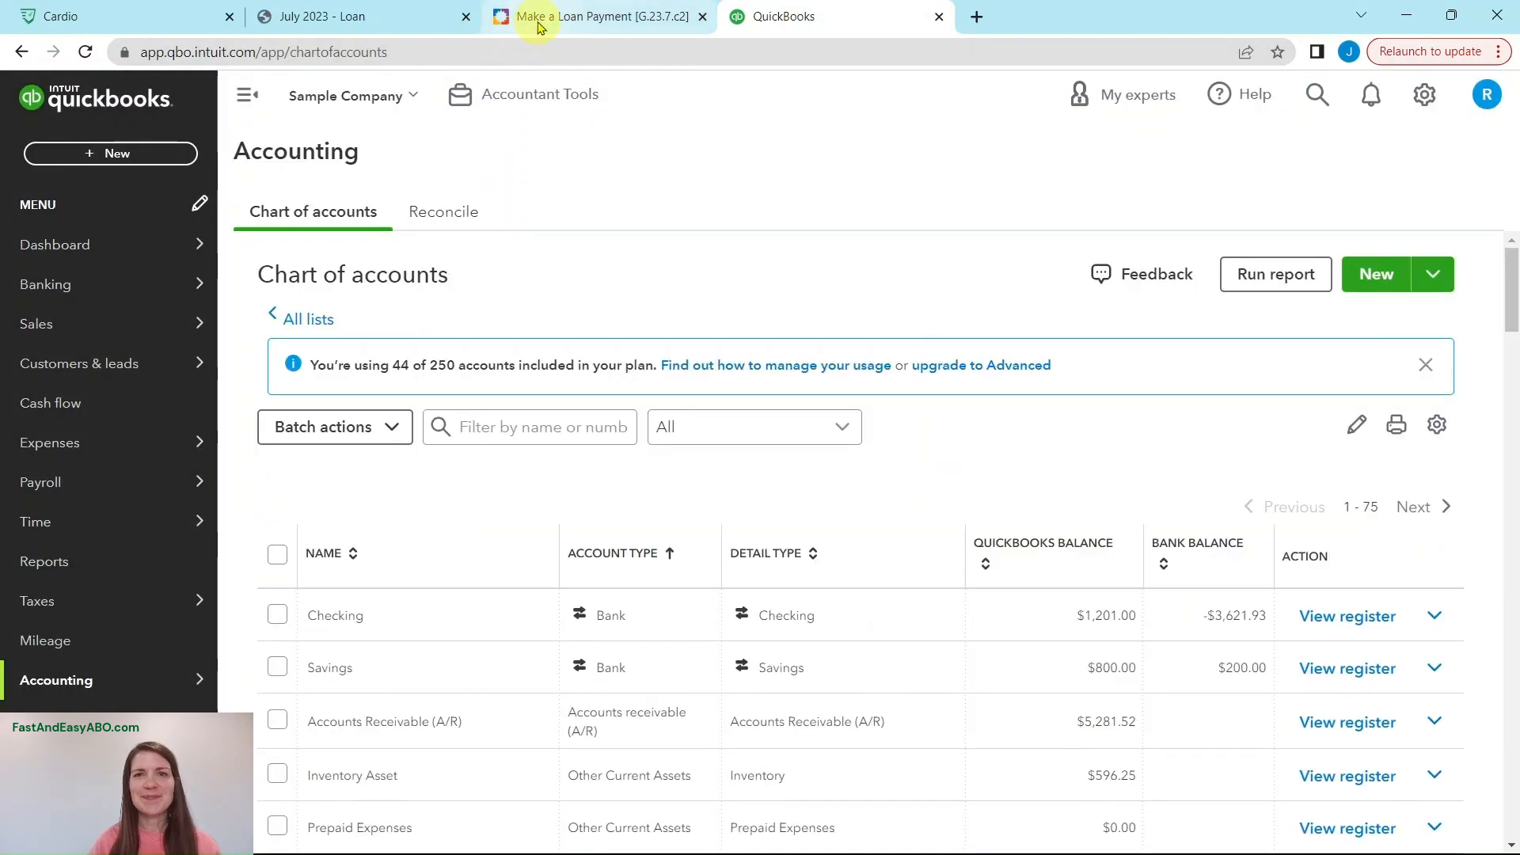
# Consult Steps 2 - 3 of the exercise and filter the QuickBooks chart of accounts by "loan".
pyautogui.click(537, 17)
pyautogui.click(172, 301)
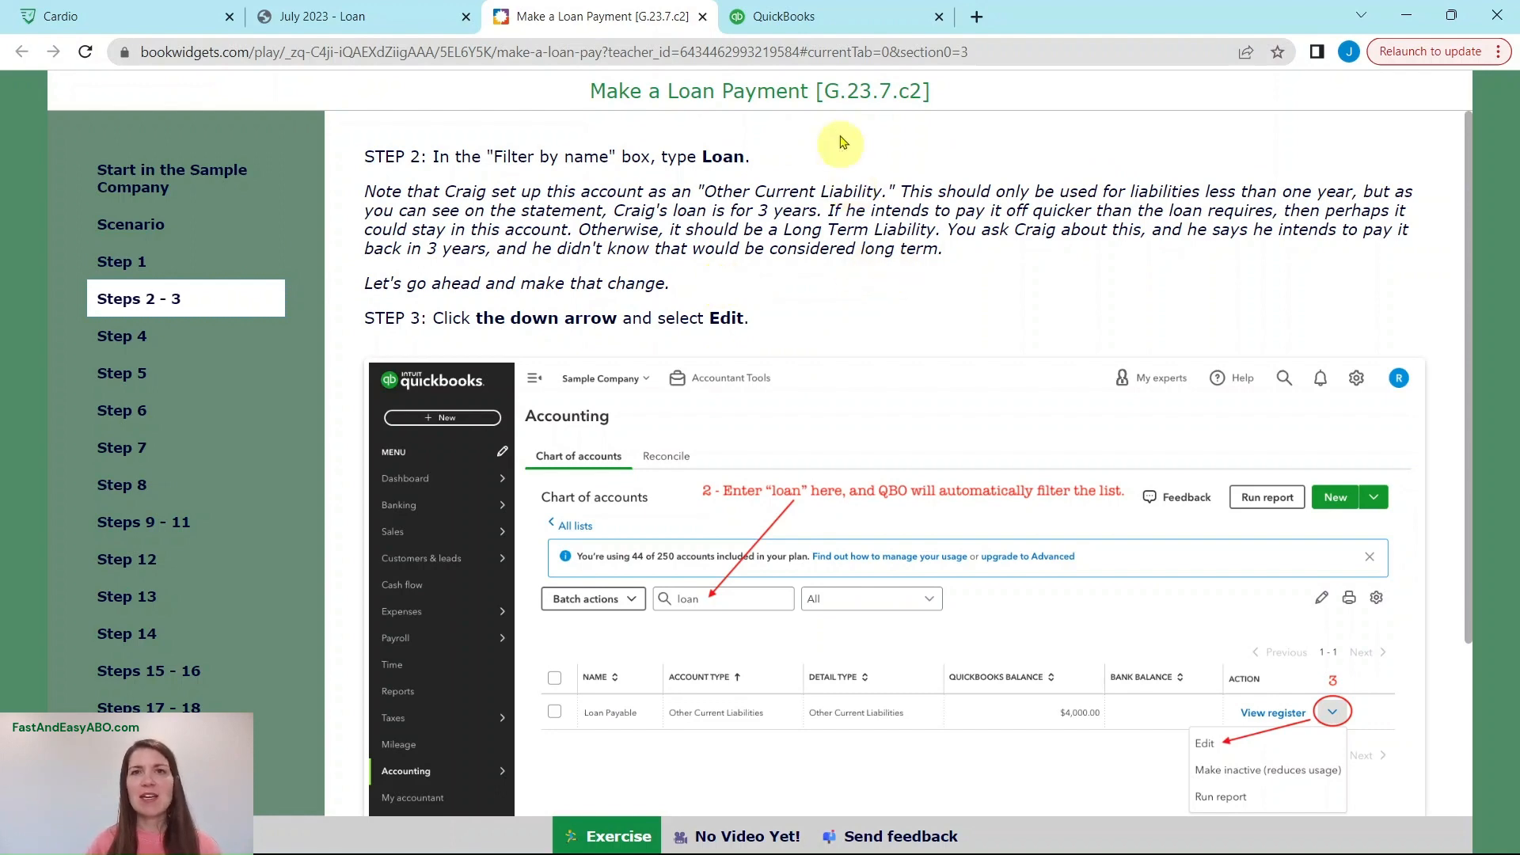
pyautogui.click(835, 17)
pyautogui.click(511, 413)
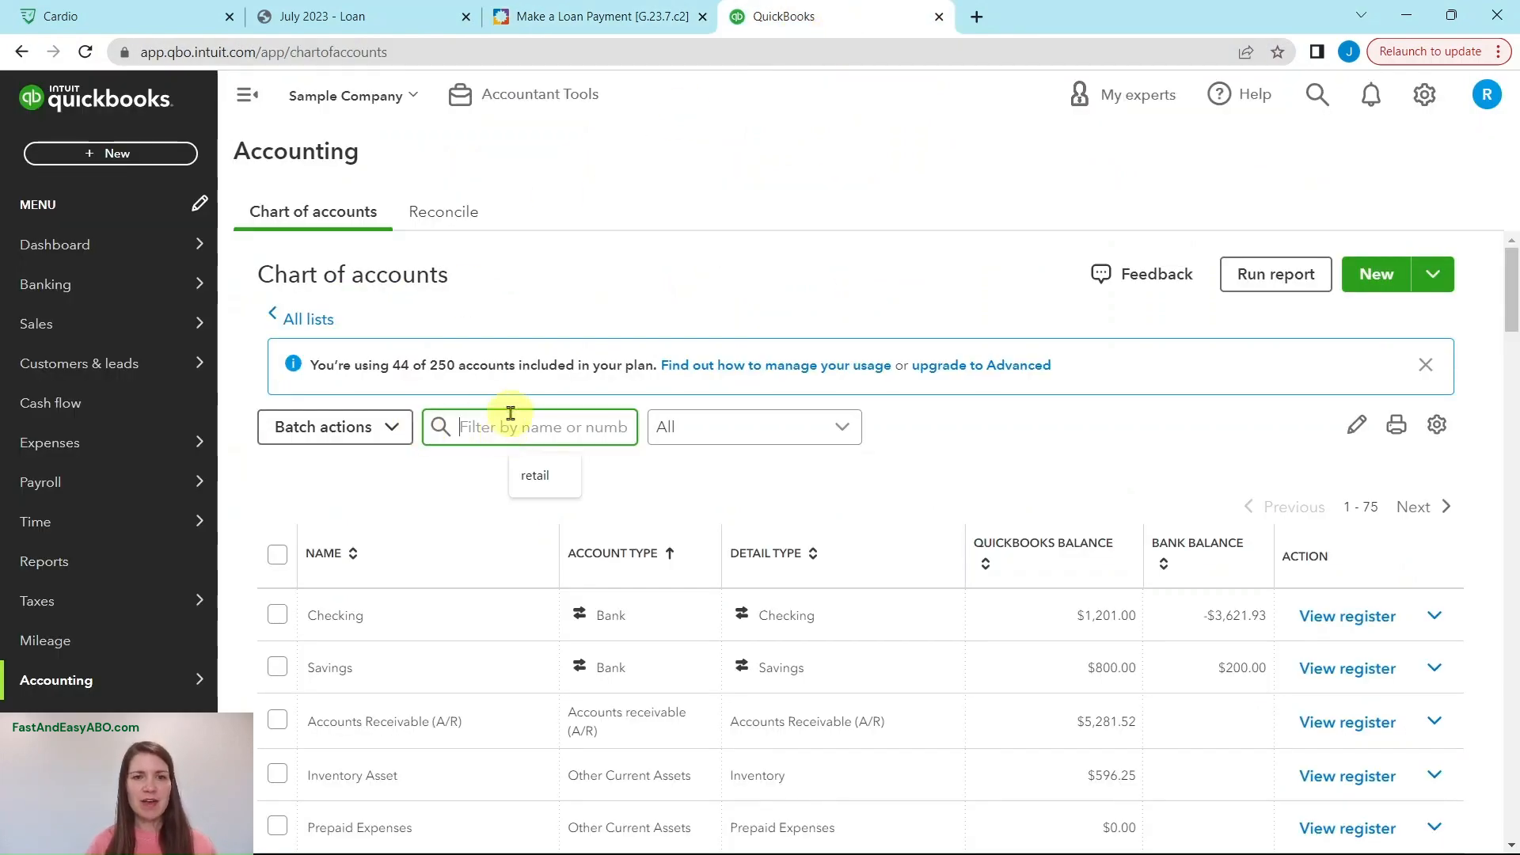
pyautogui.write('loan')
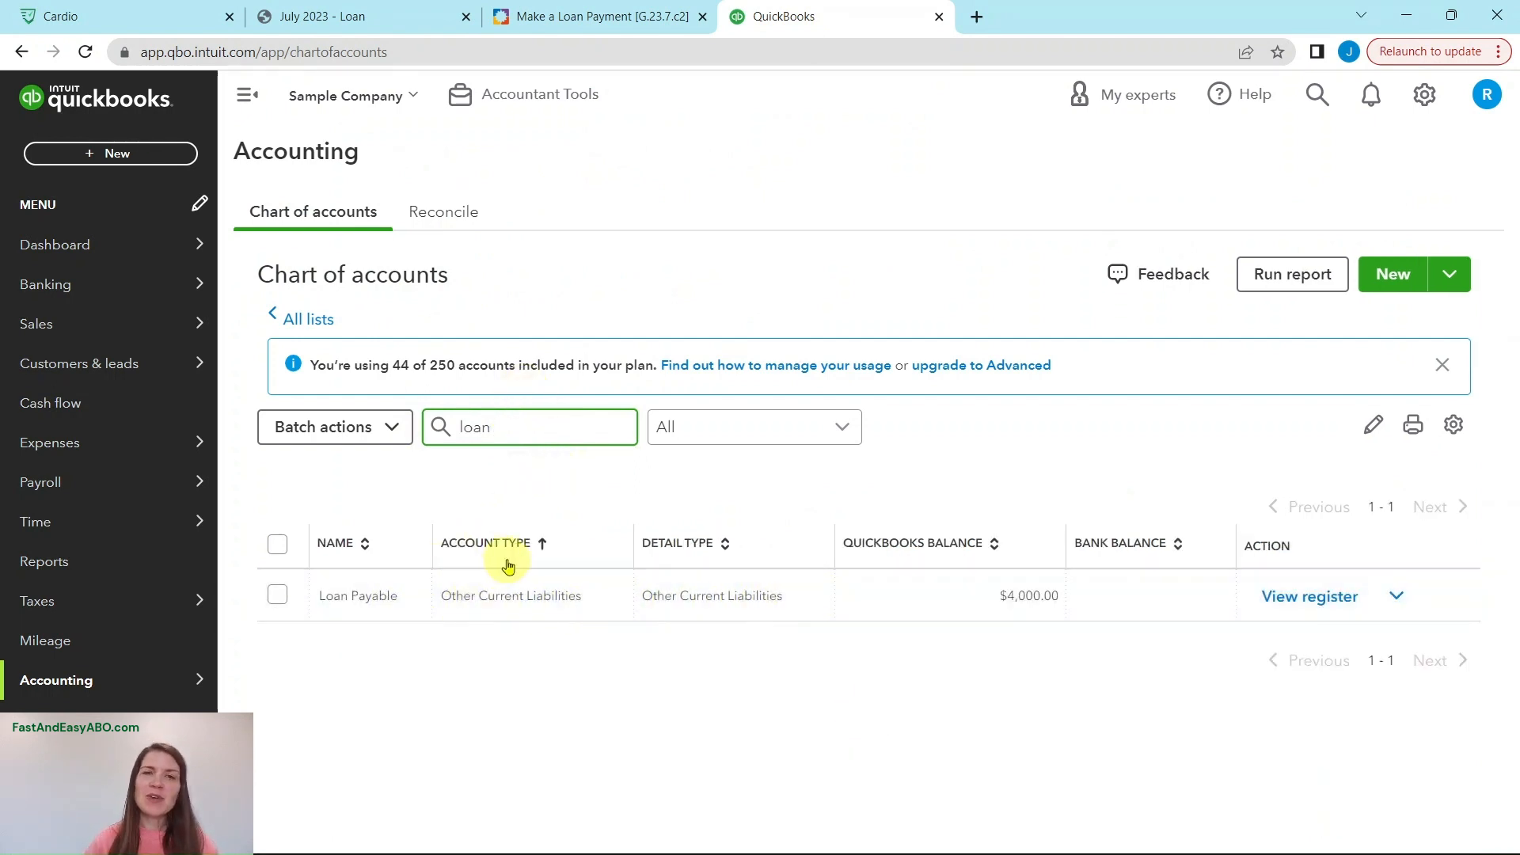
# Check the exercise's note on the liability classification against the loan term on the July 2023 loan statement.
pyautogui.click(592, 32)
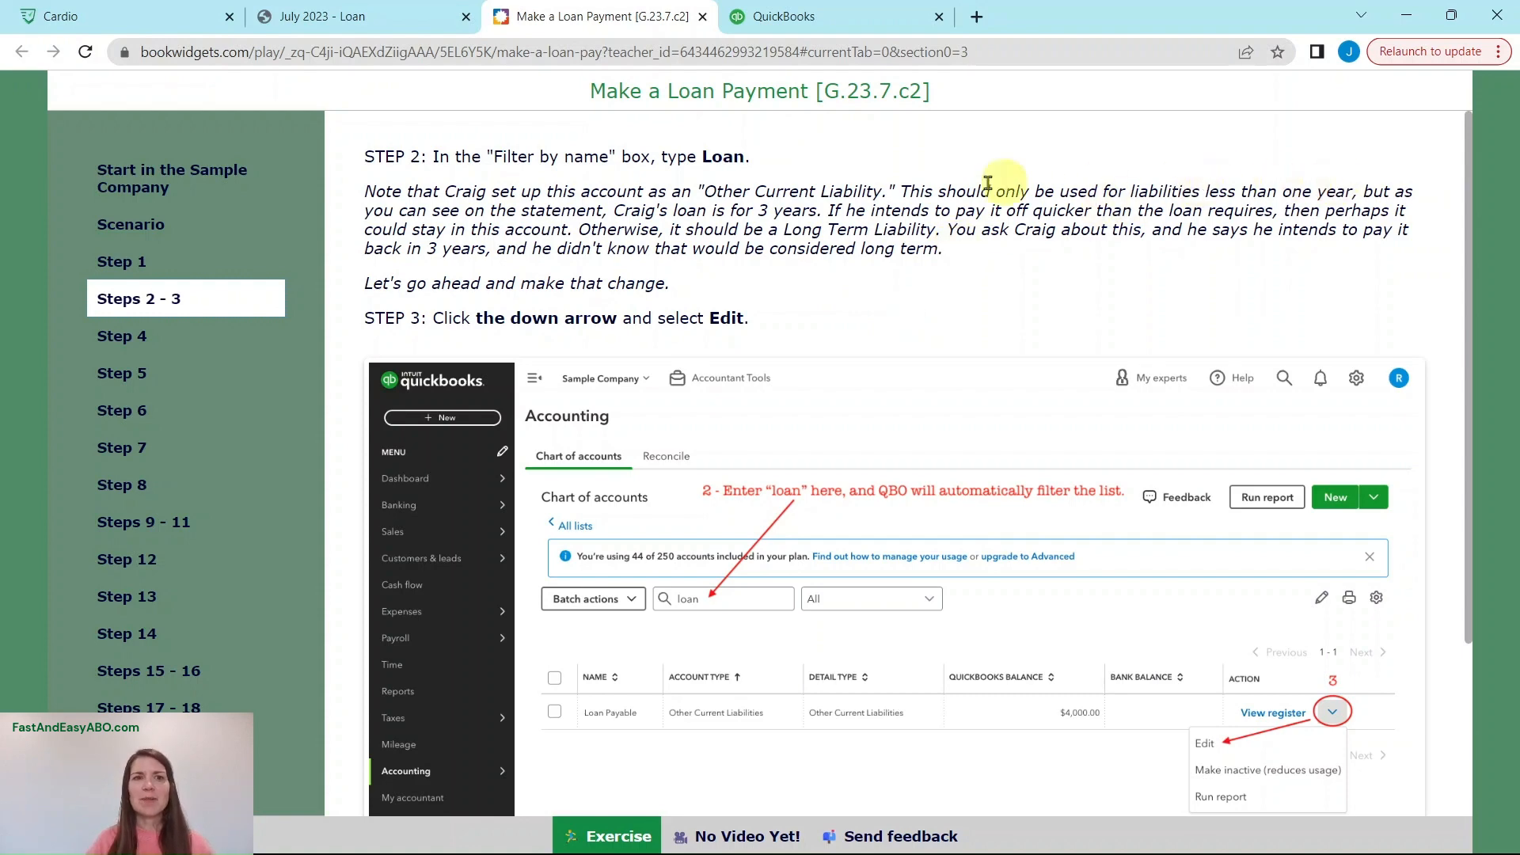
pyautogui.click(326, 21)
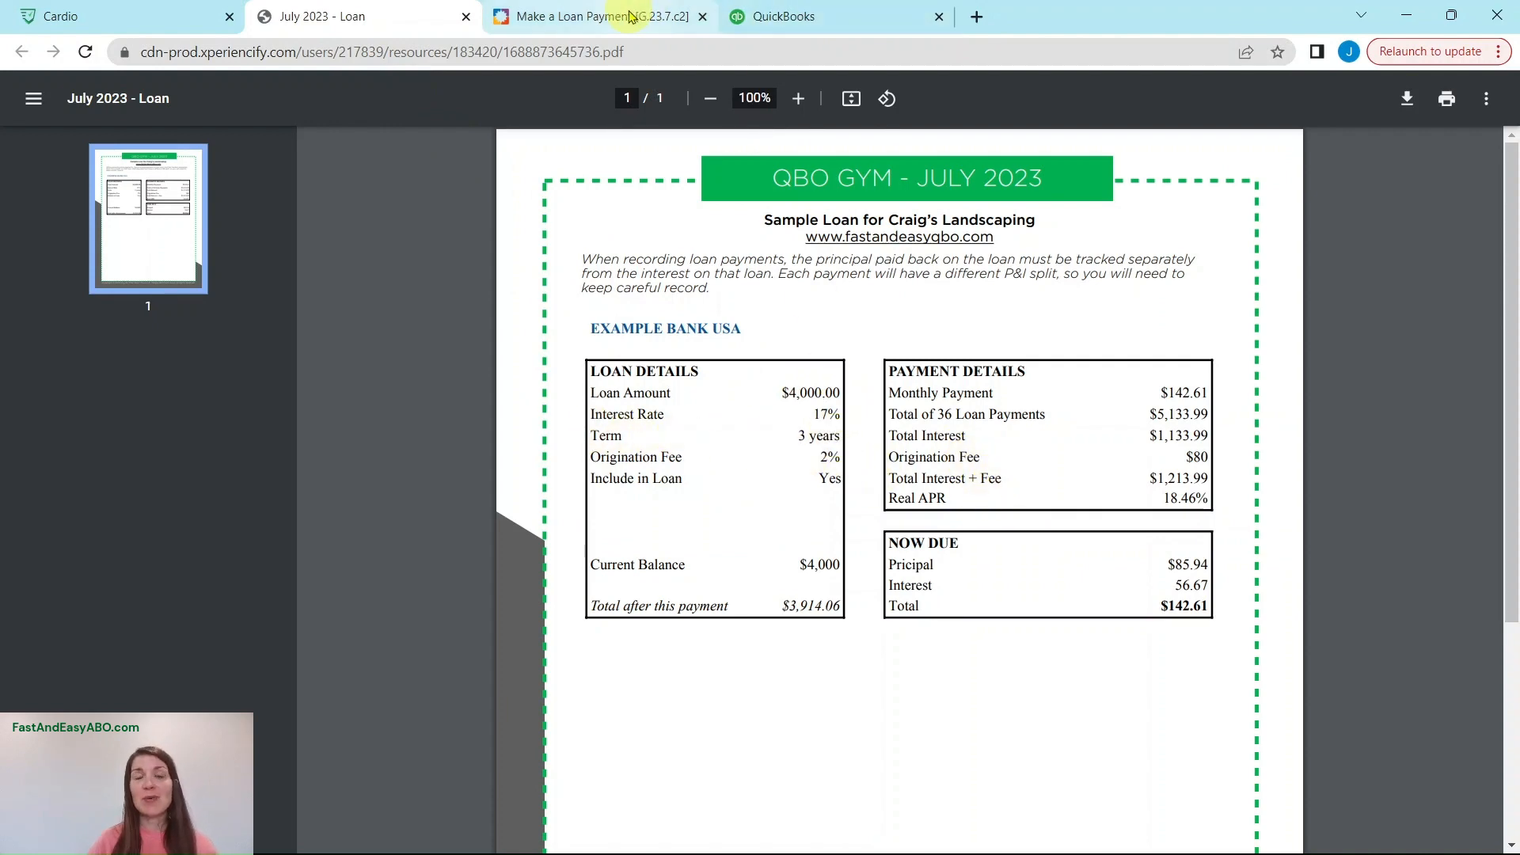
pyautogui.click(547, 16)
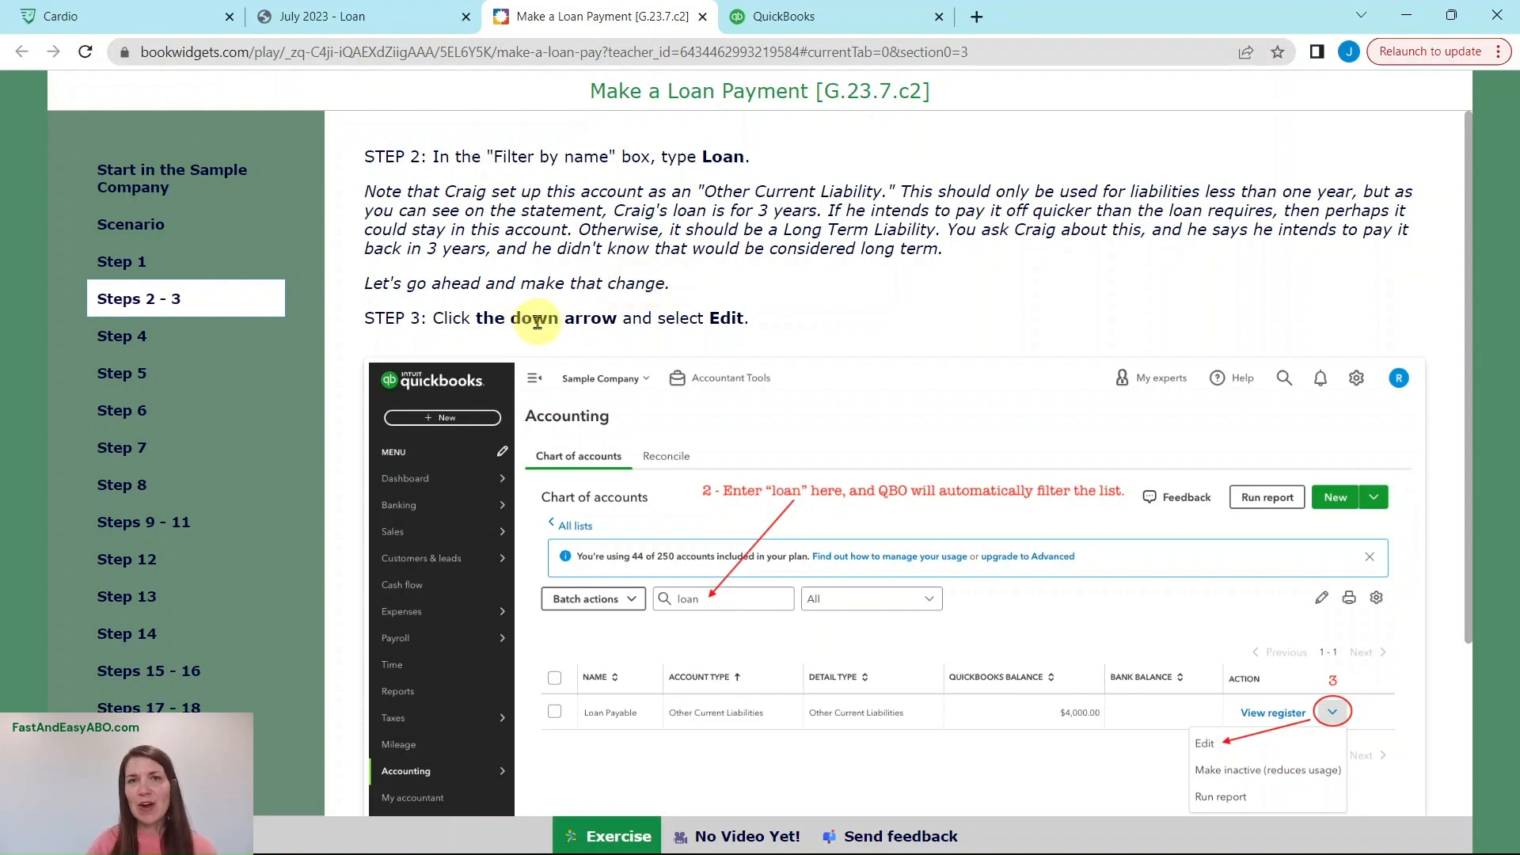
# Switch back to QuickBooks and open the Loan Payable account for editing.
pyautogui.click(786, 17)
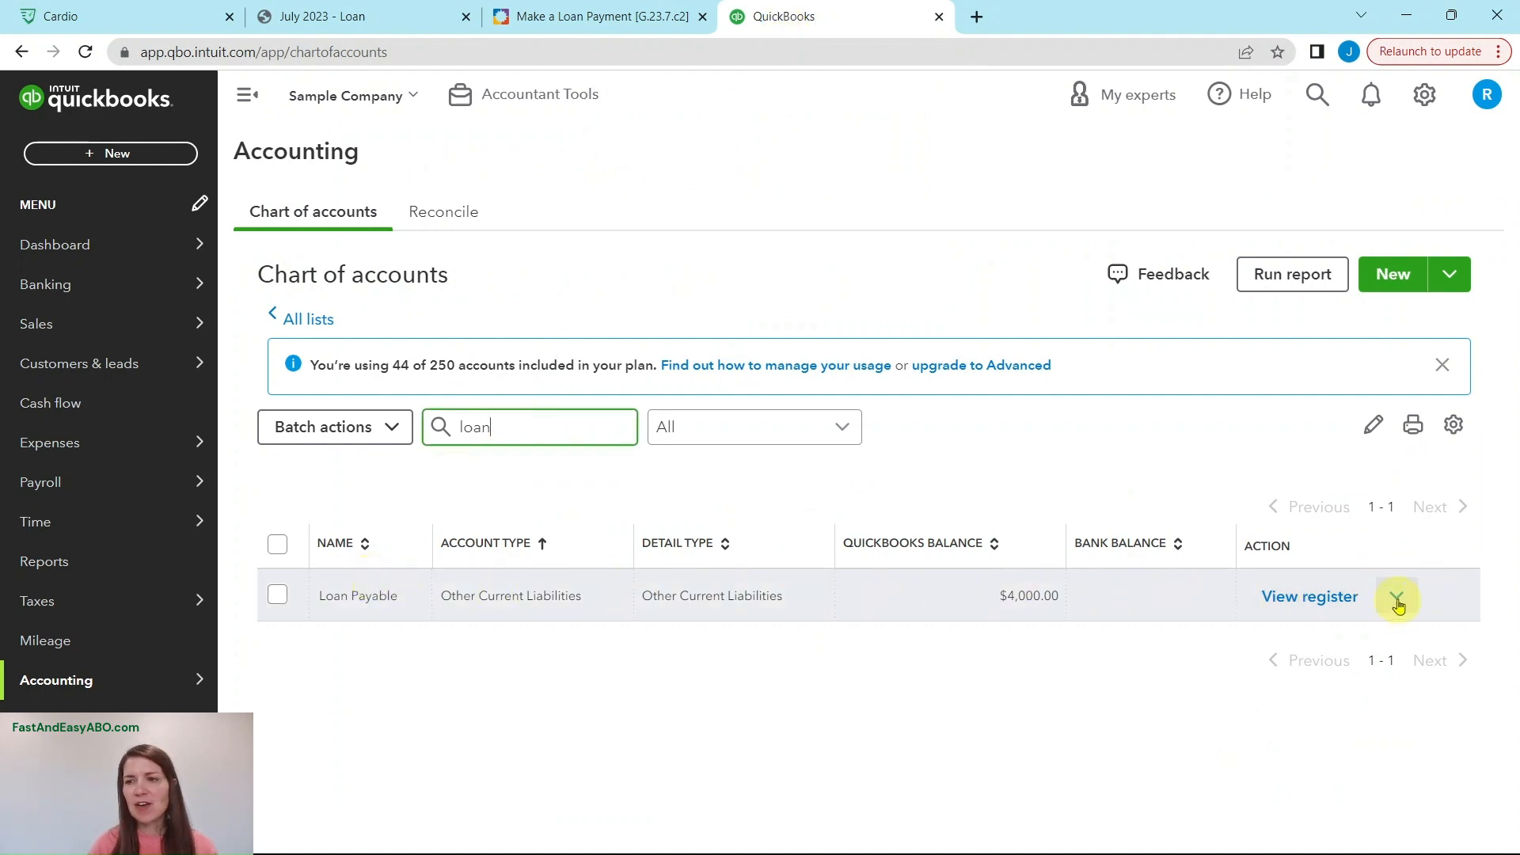
pyautogui.click(1398, 599)
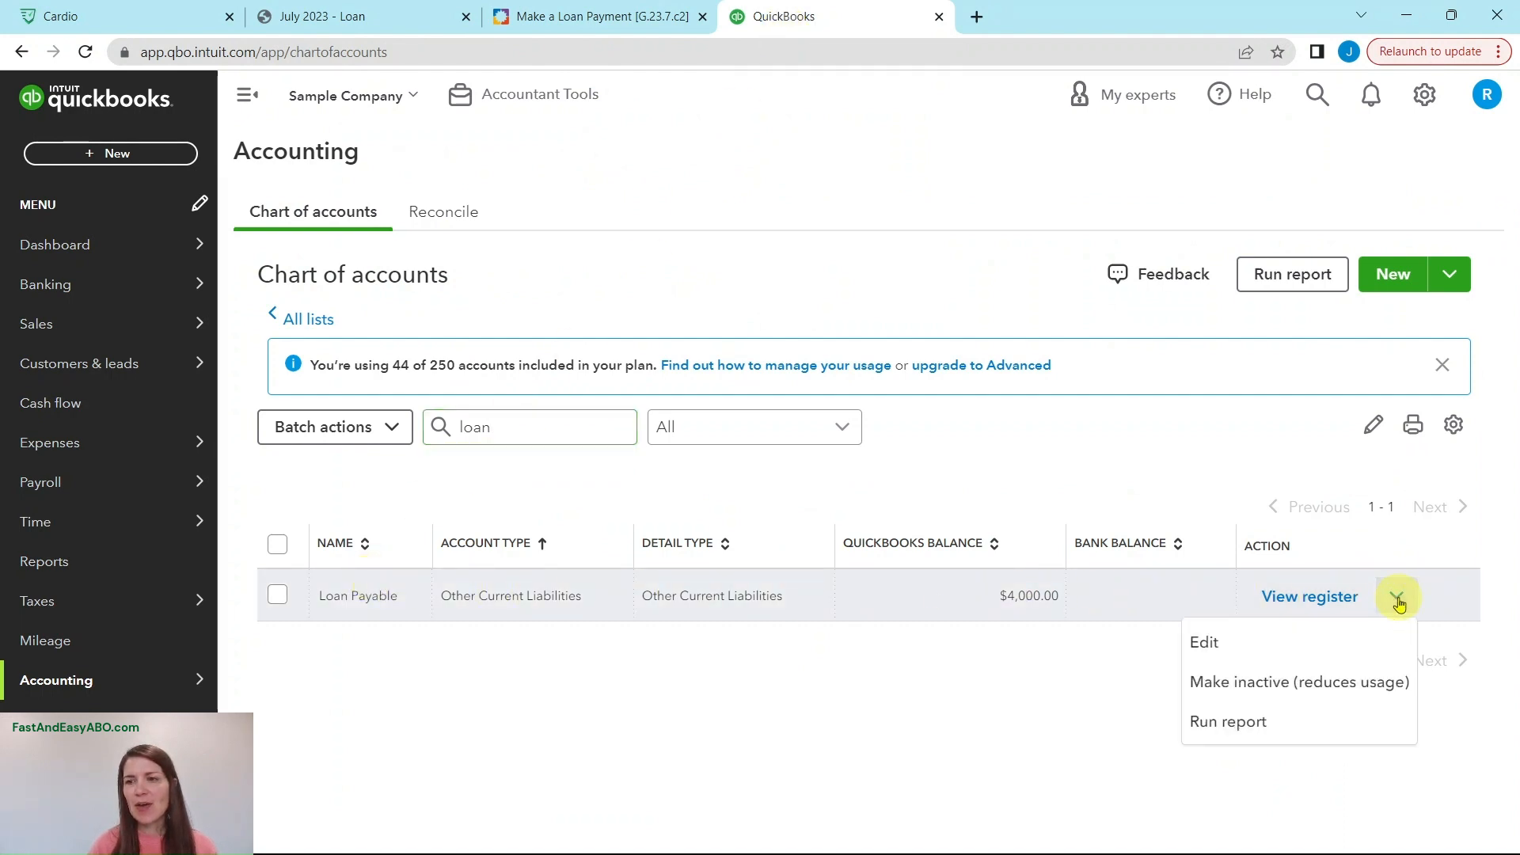
pyautogui.click(1205, 641)
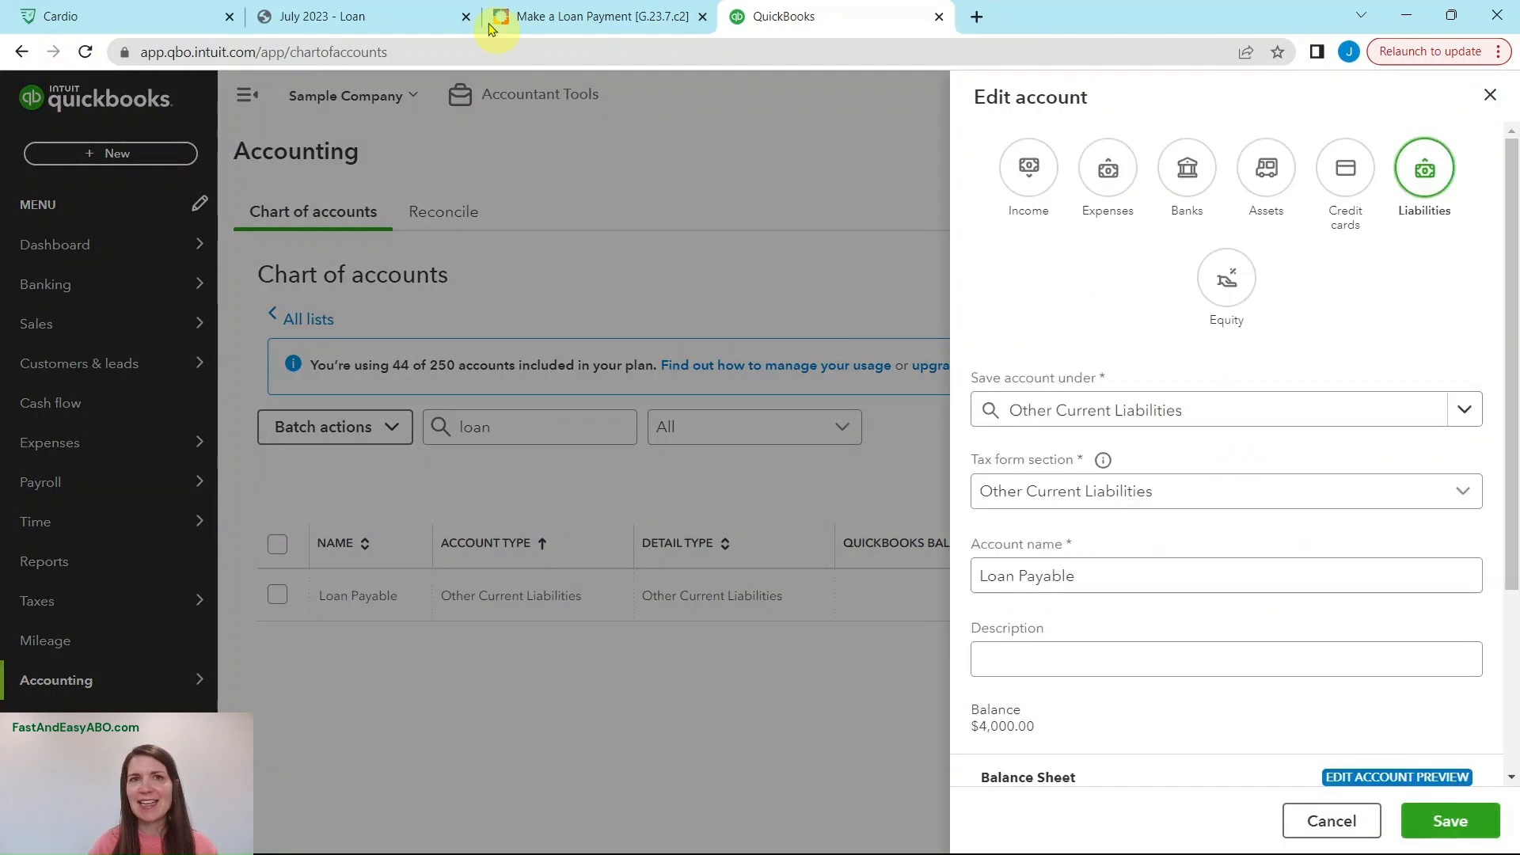
# Following Step 4 of the exercise, set Loan Payable to save under Long Term Liabilities with tax form section Other Long Term Liabilities.
pyautogui.click(559, 17)
pyautogui.click(144, 339)
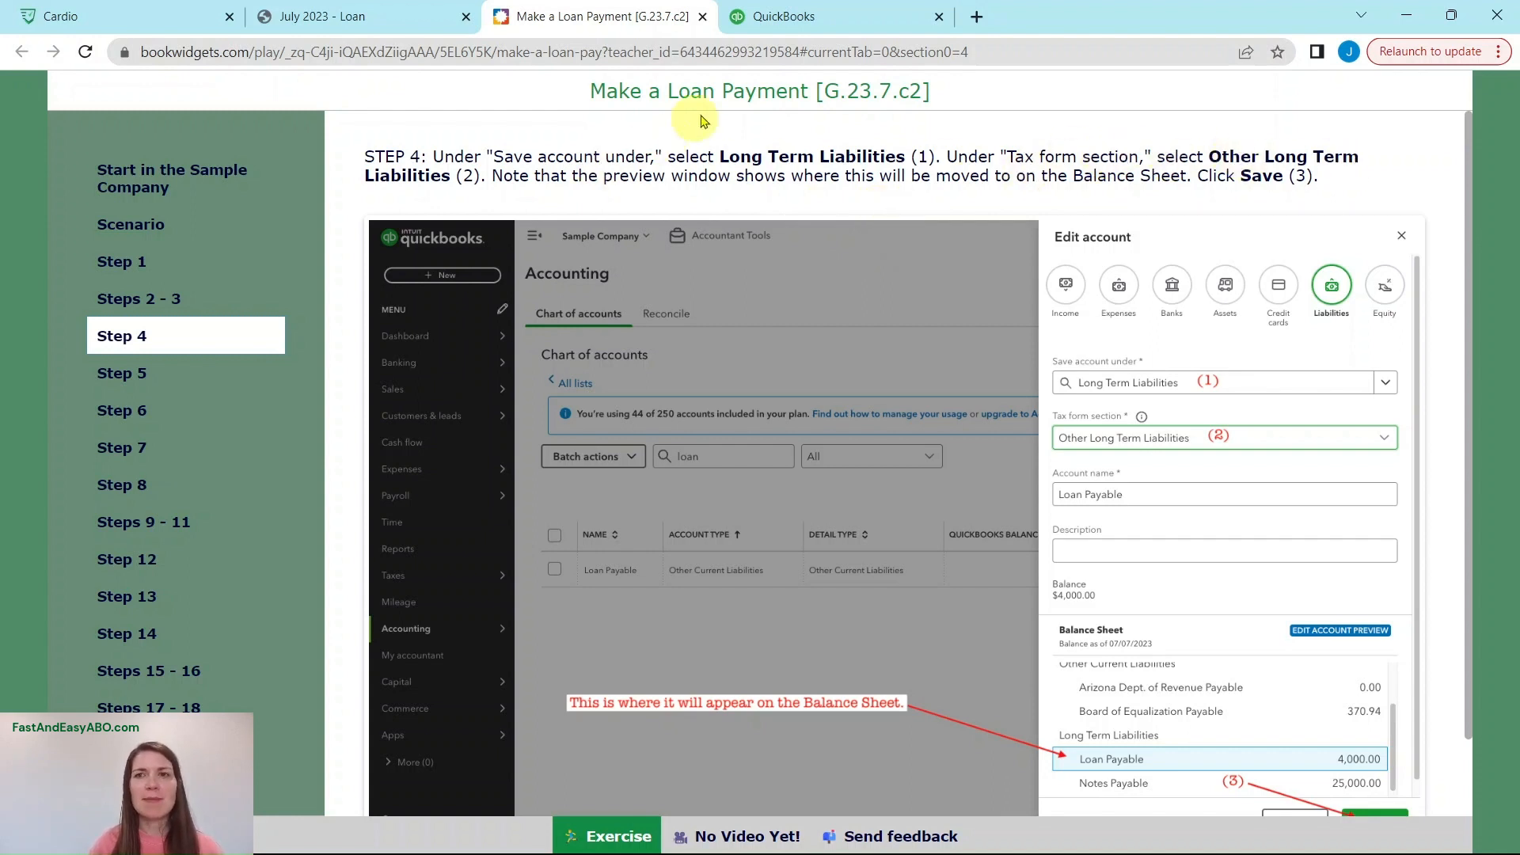
pyautogui.click(803, 24)
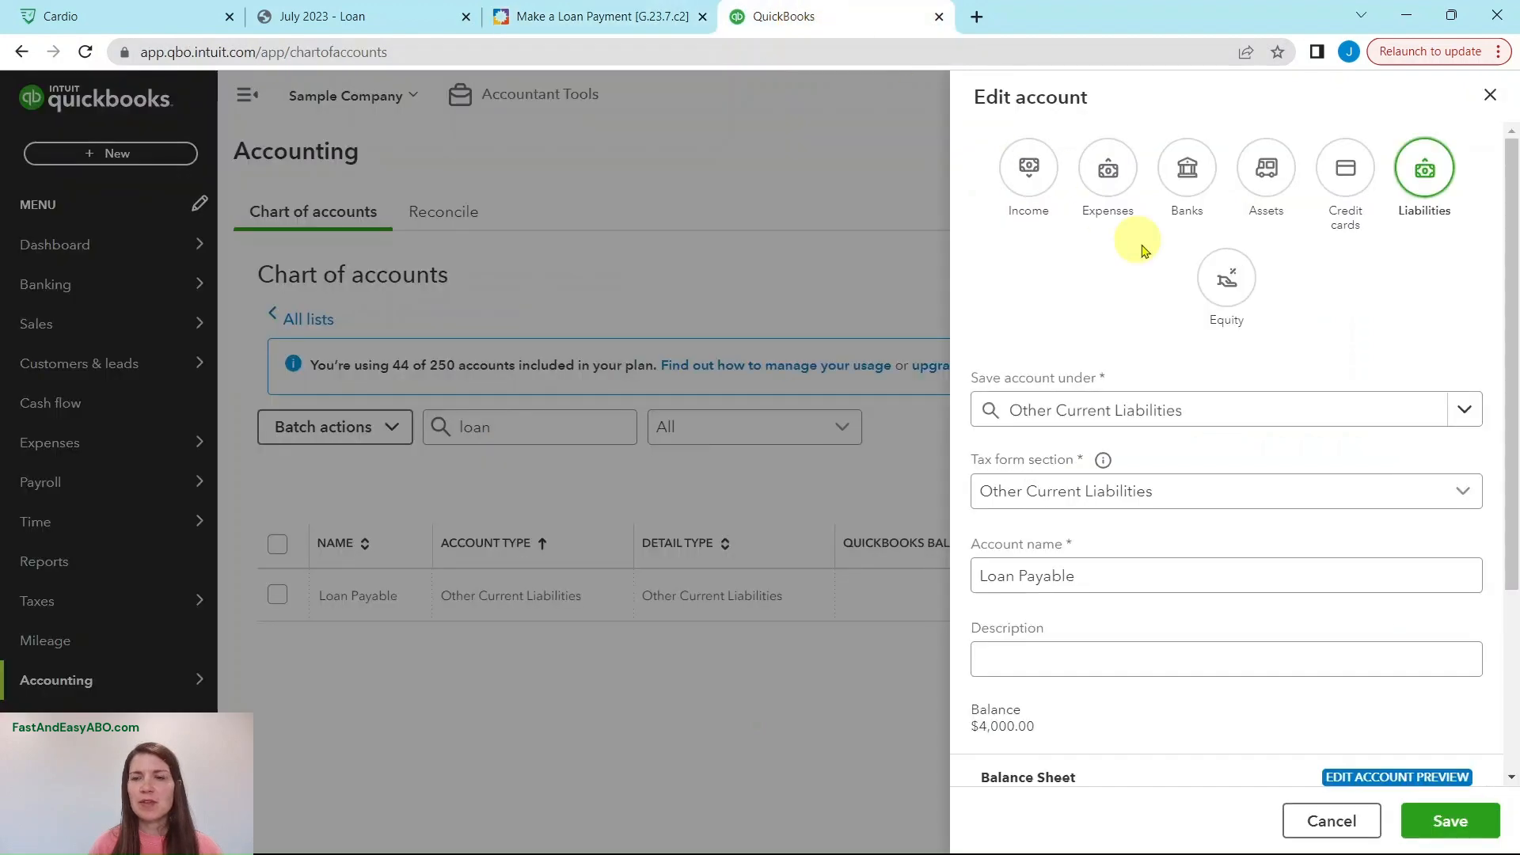
pyautogui.click(1140, 409)
pyautogui.click(1066, 633)
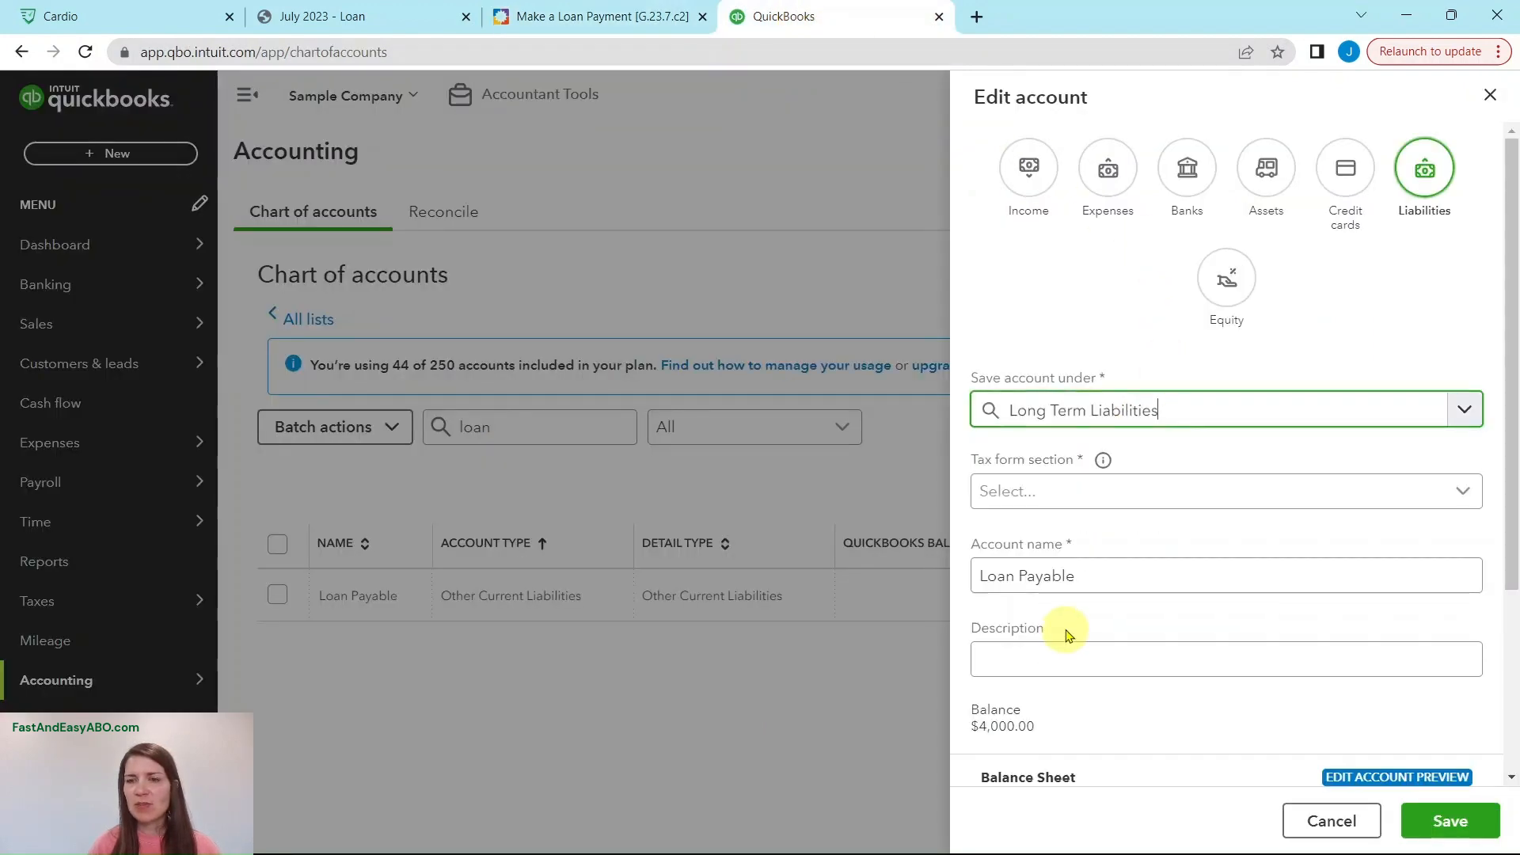
pyautogui.click(1031, 493)
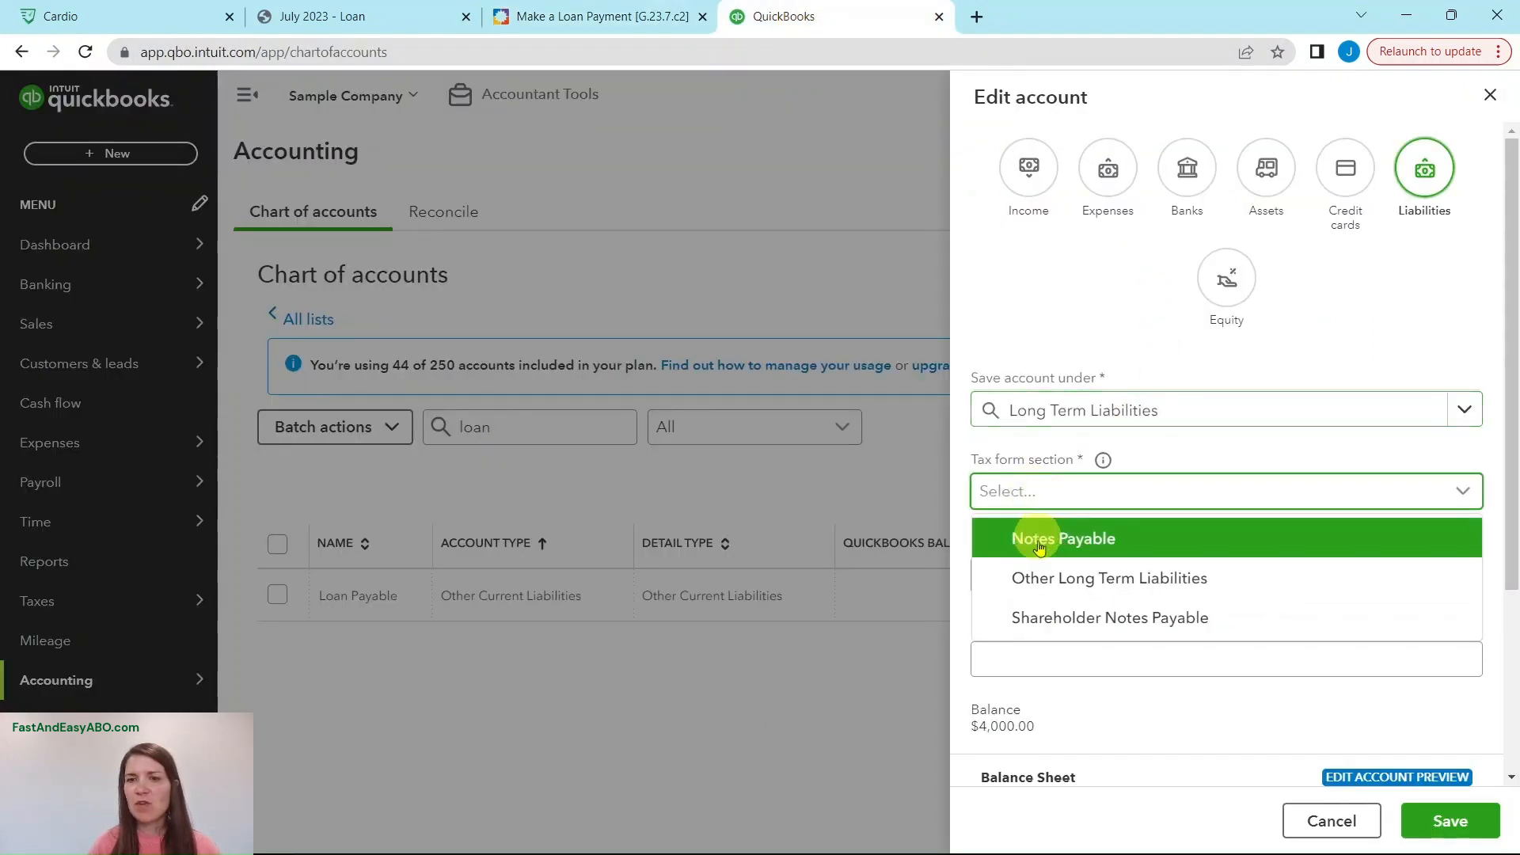
pyautogui.click(1055, 576)
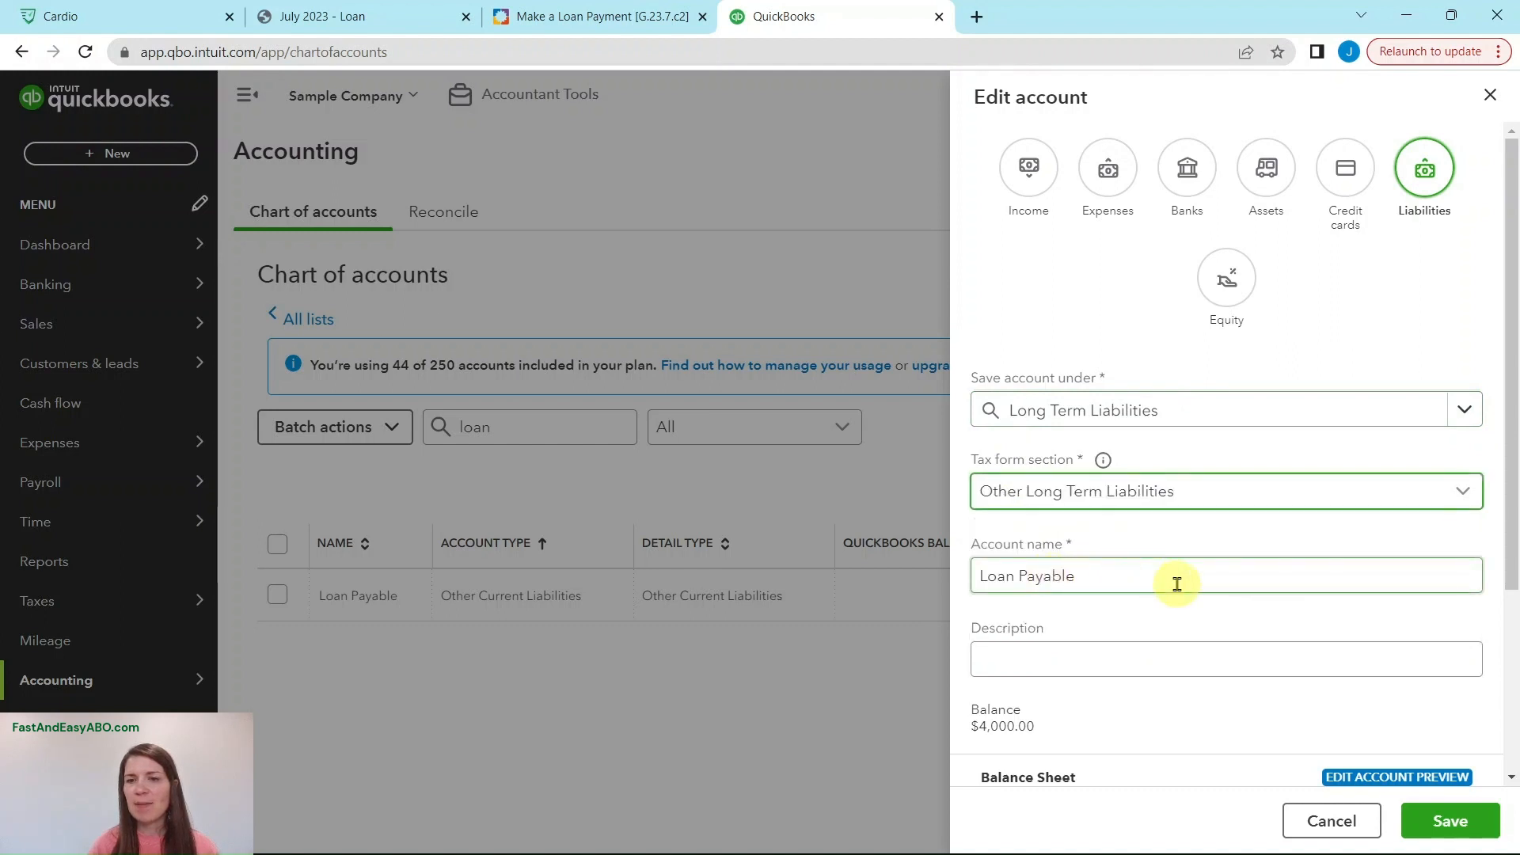
# Review the Balance Sheet preview, save the Loan Payable account, and confirm the type change after consulting Step 5 of the exercise.
pyautogui.scroll(-3, 1174, 580)
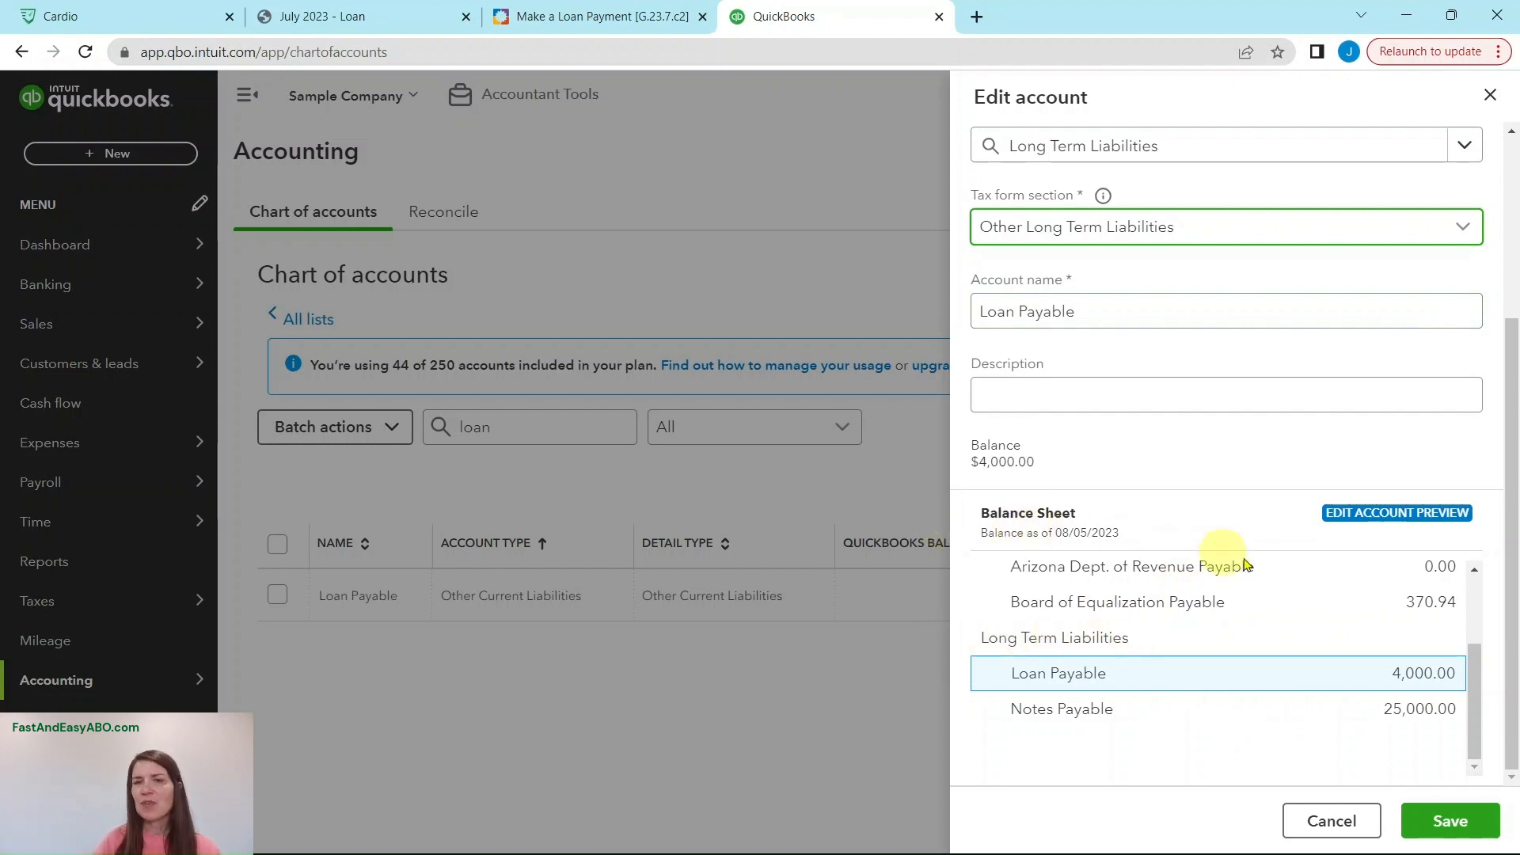
pyautogui.click(1449, 822)
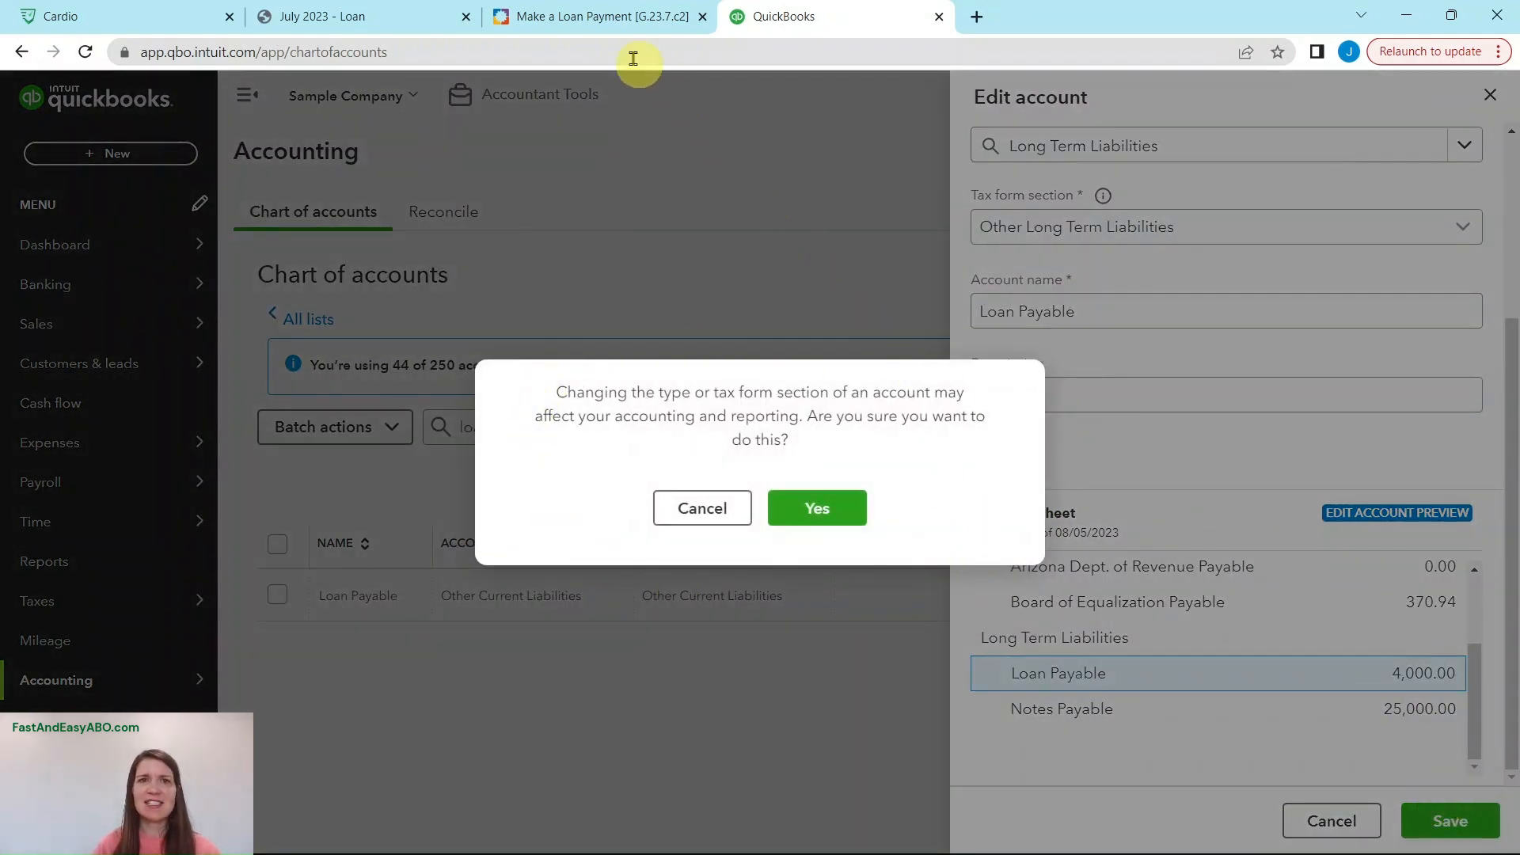
pyautogui.click(602, 23)
pyautogui.click(146, 382)
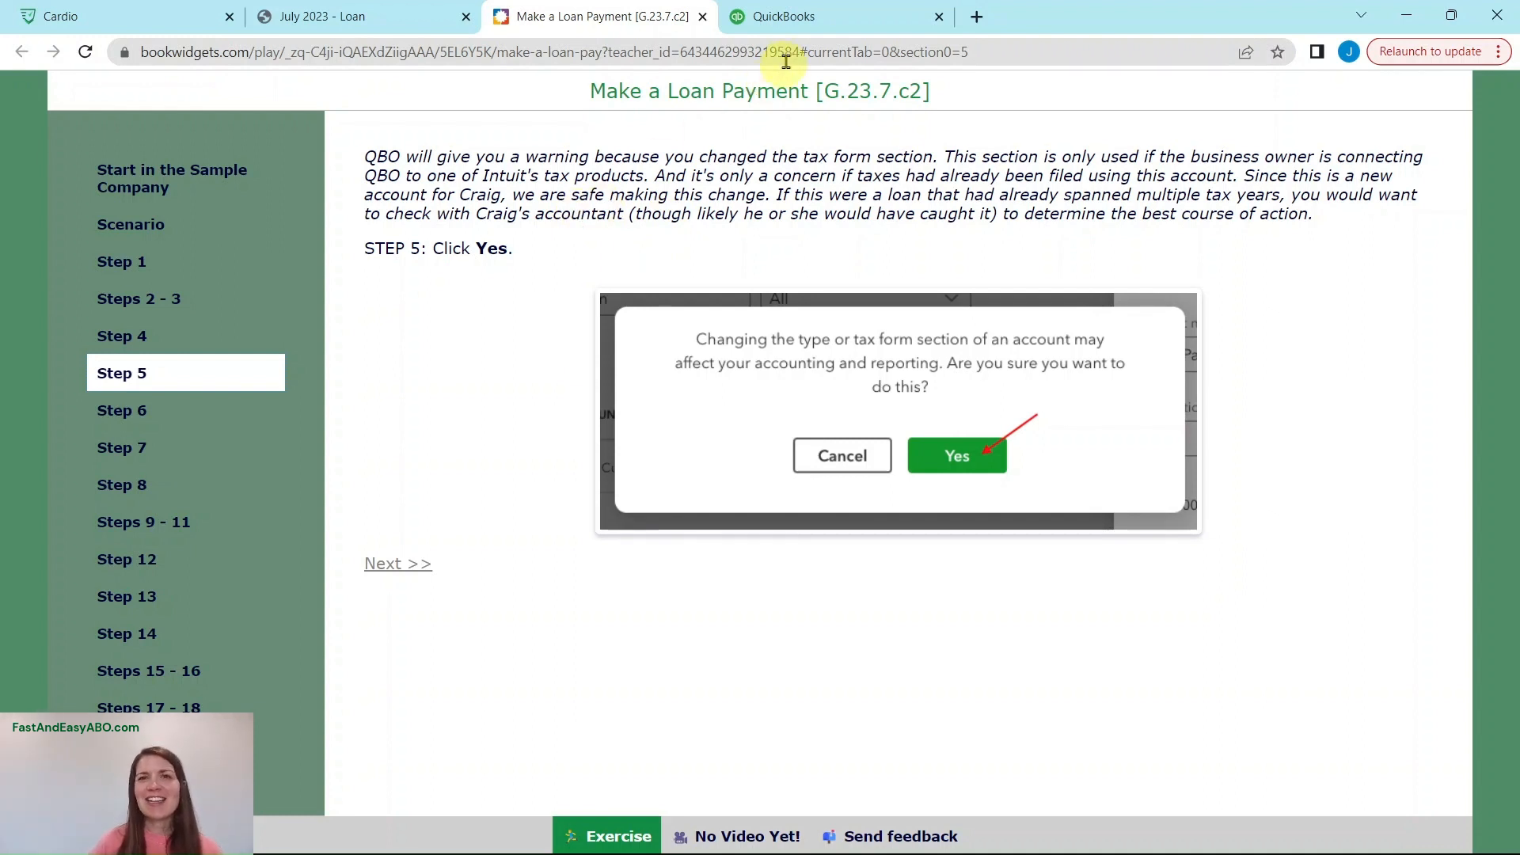
pyautogui.click(815, 29)
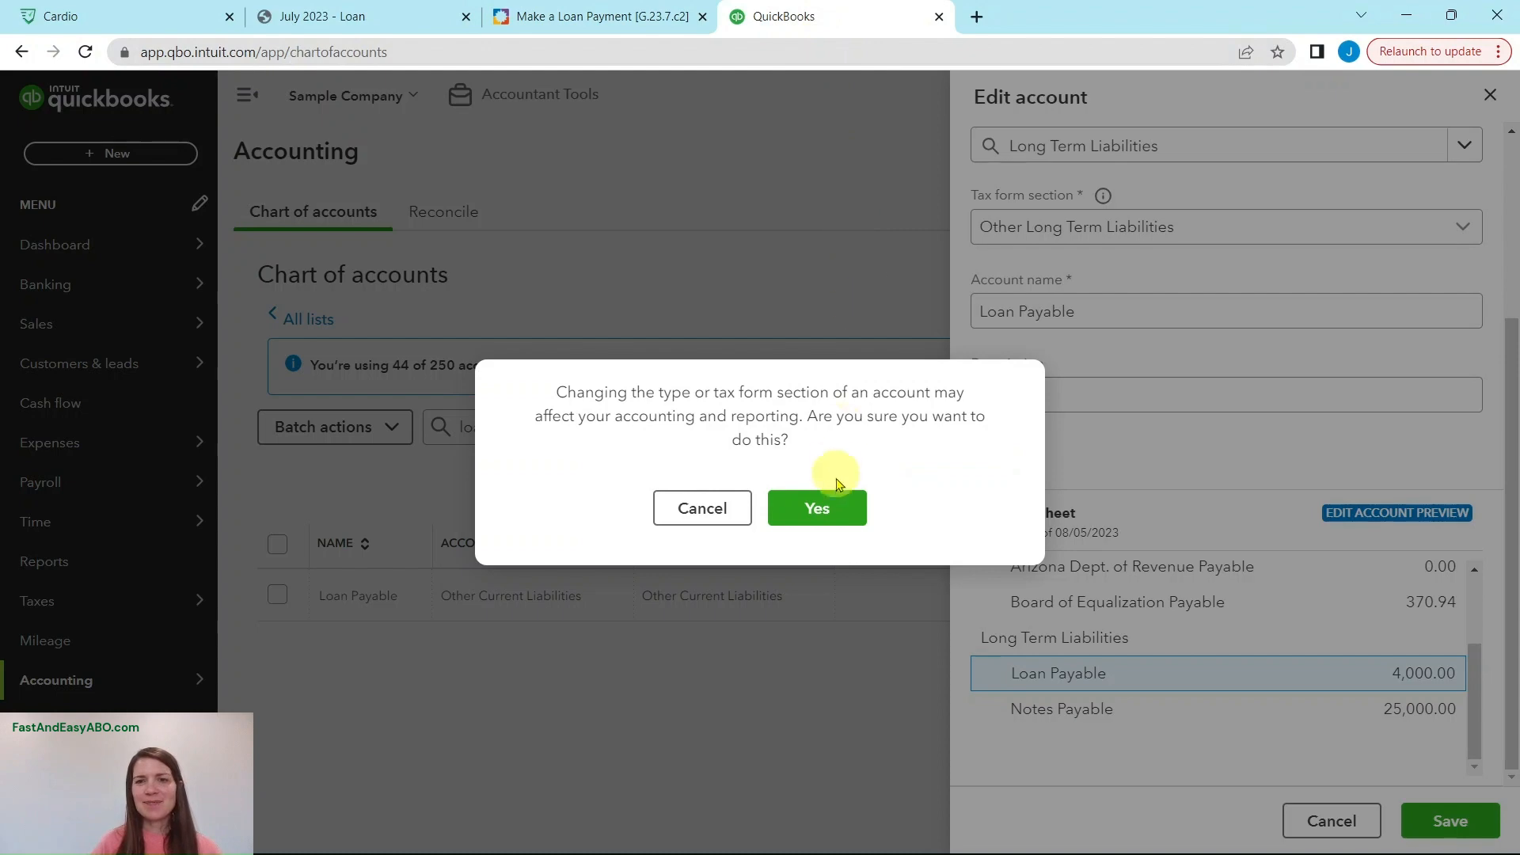
pyautogui.click(816, 510)
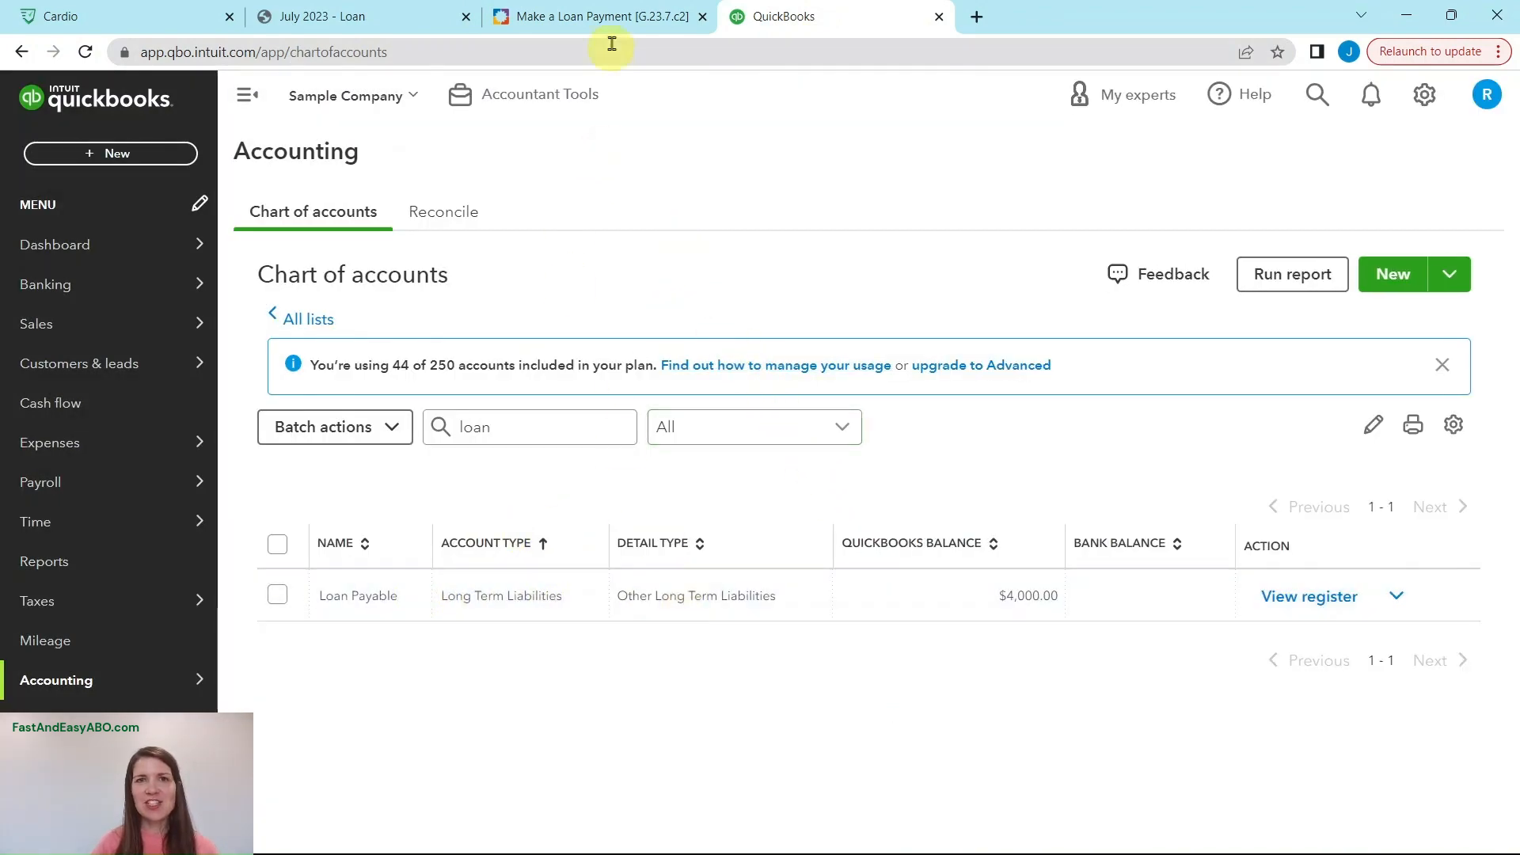
# Following Step 6 of the exercise, open the Loan Payable register in QuickBooks and dismiss the register introduction.
pyautogui.click(617, 17)
pyautogui.click(115, 408)
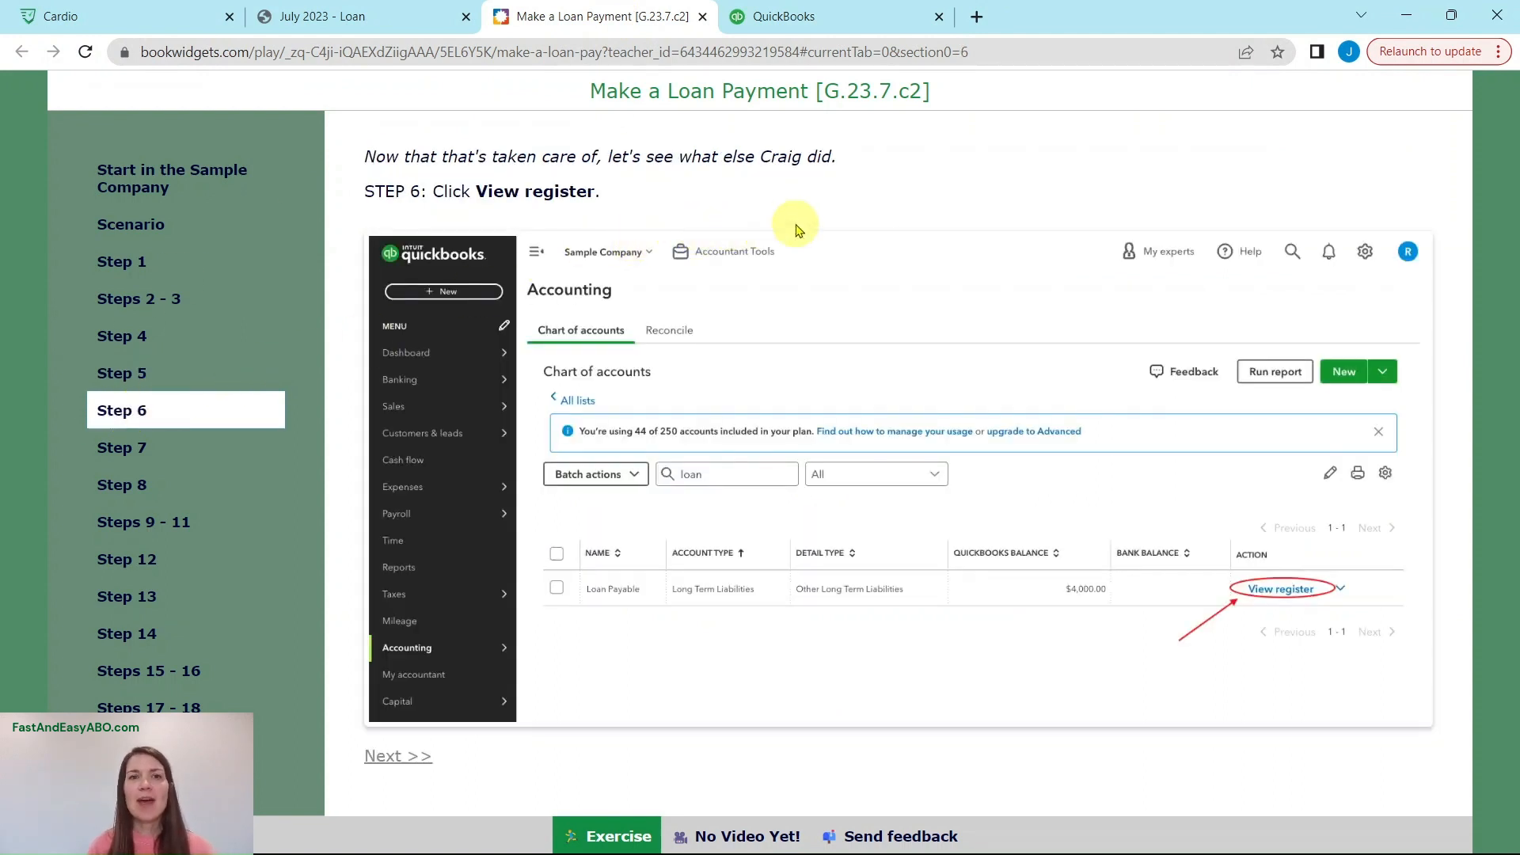
pyautogui.click(792, 16)
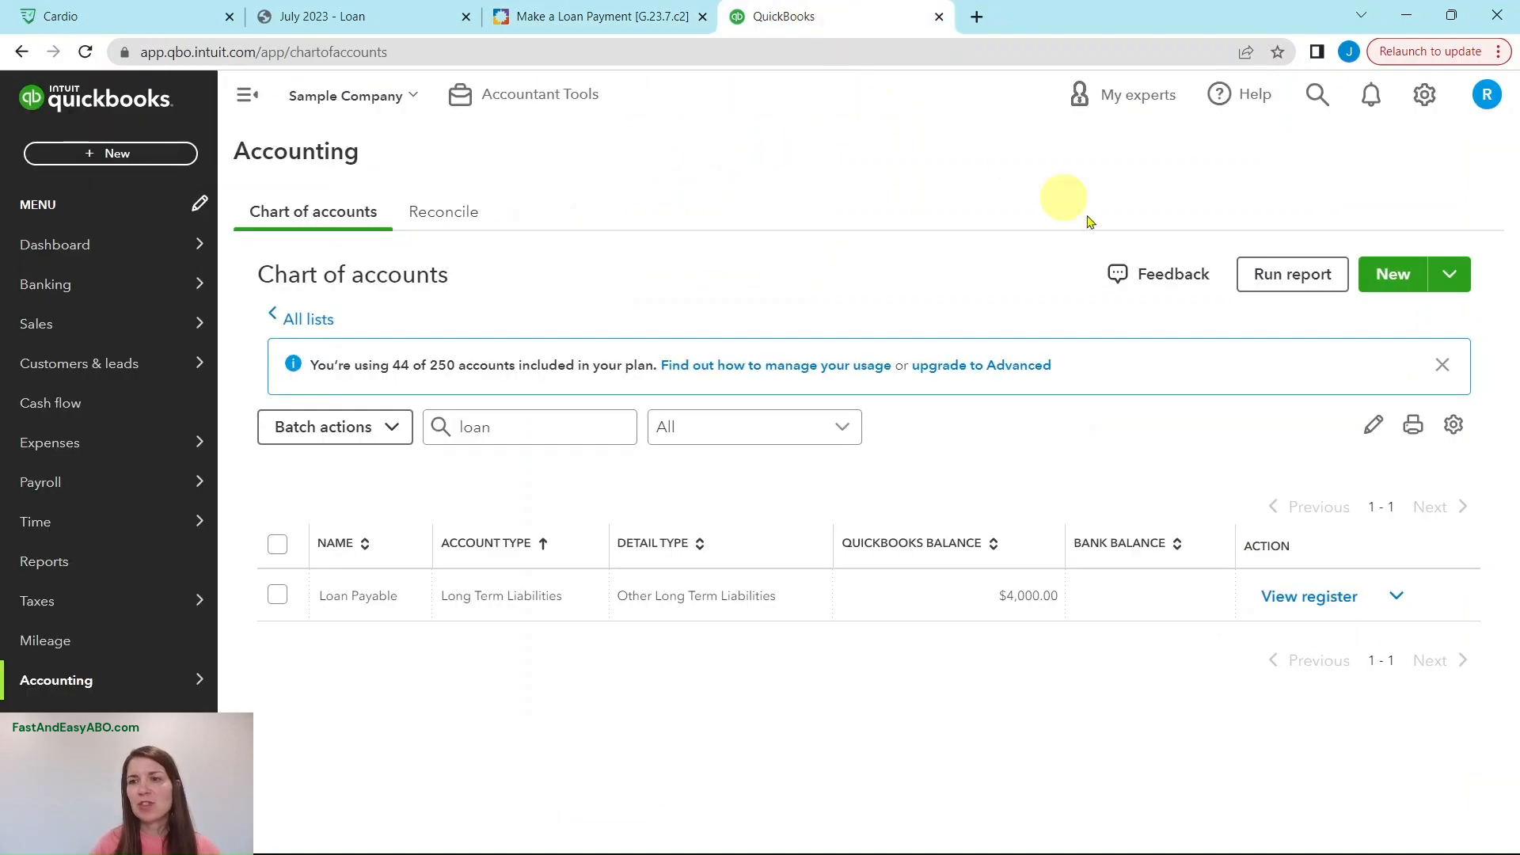
pyautogui.click(1311, 600)
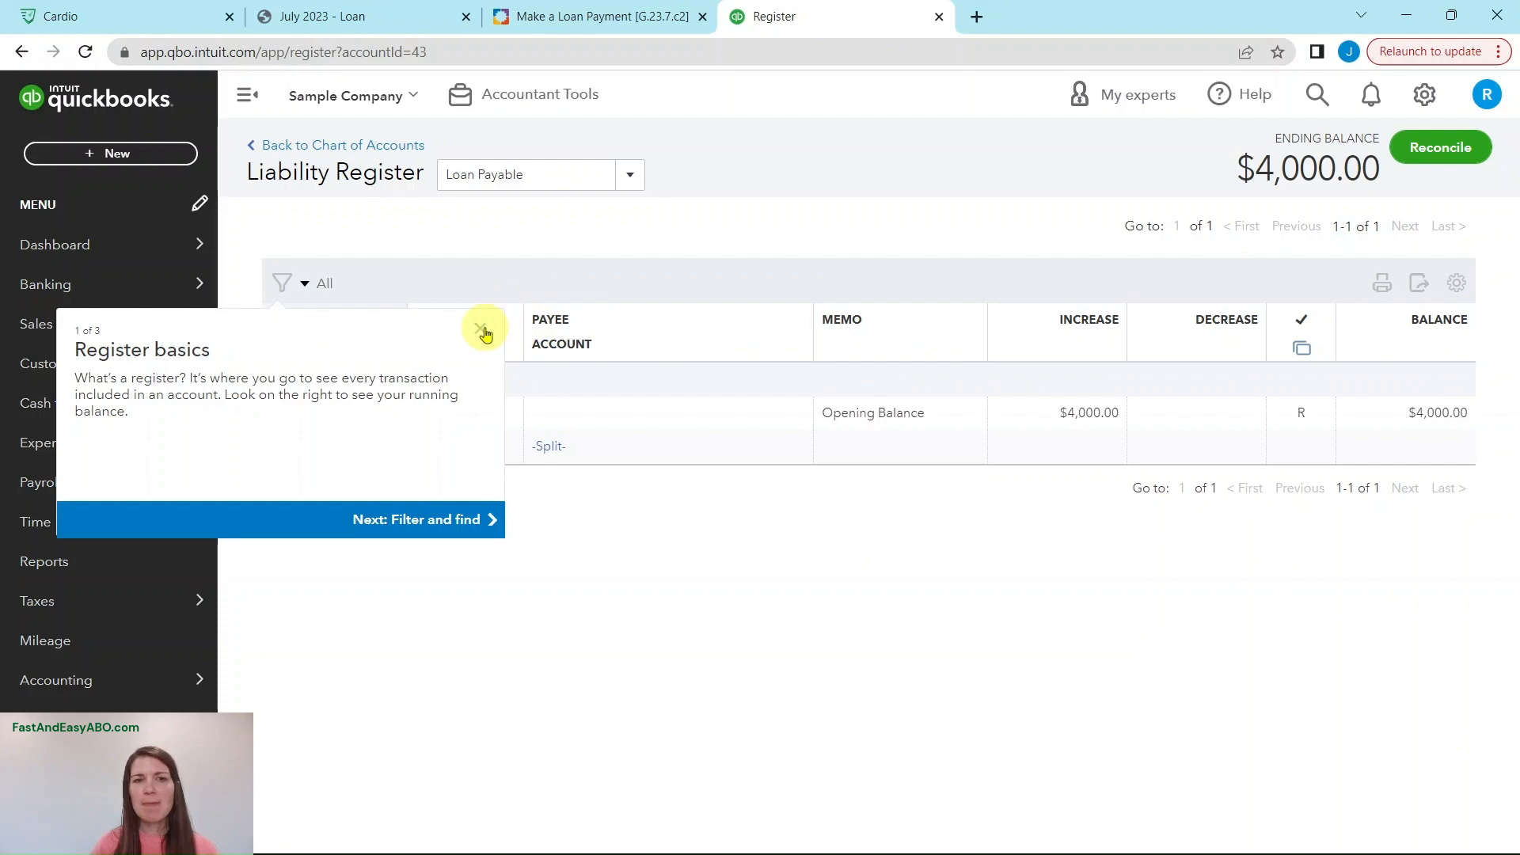
pyautogui.click(482, 332)
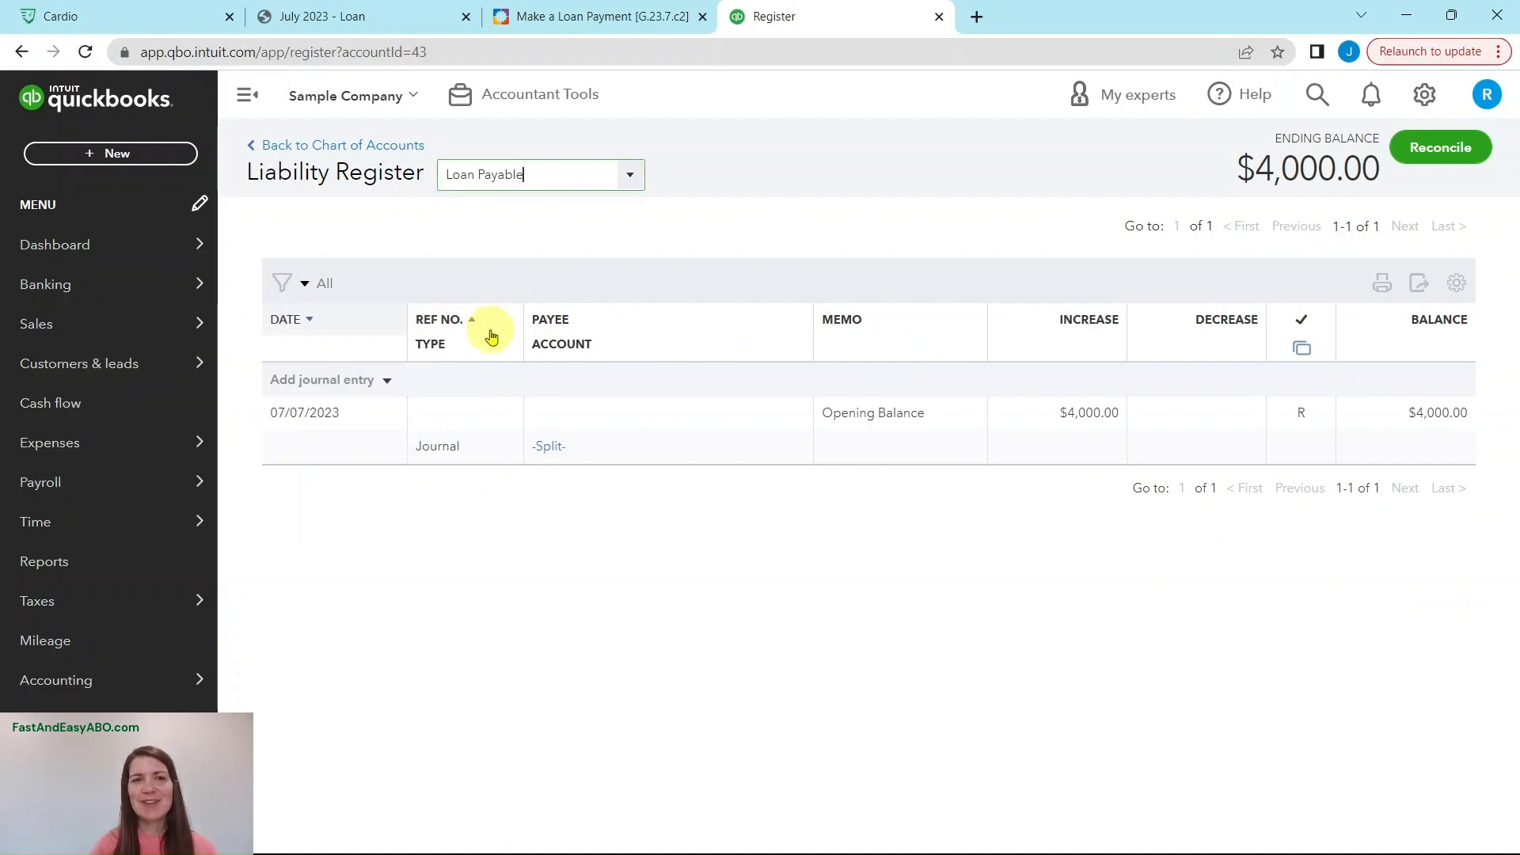
# Consult Step 7 of the exercise and expand the split Opening Balance journal transaction in the Loan Payable register.
pyautogui.click(554, 18)
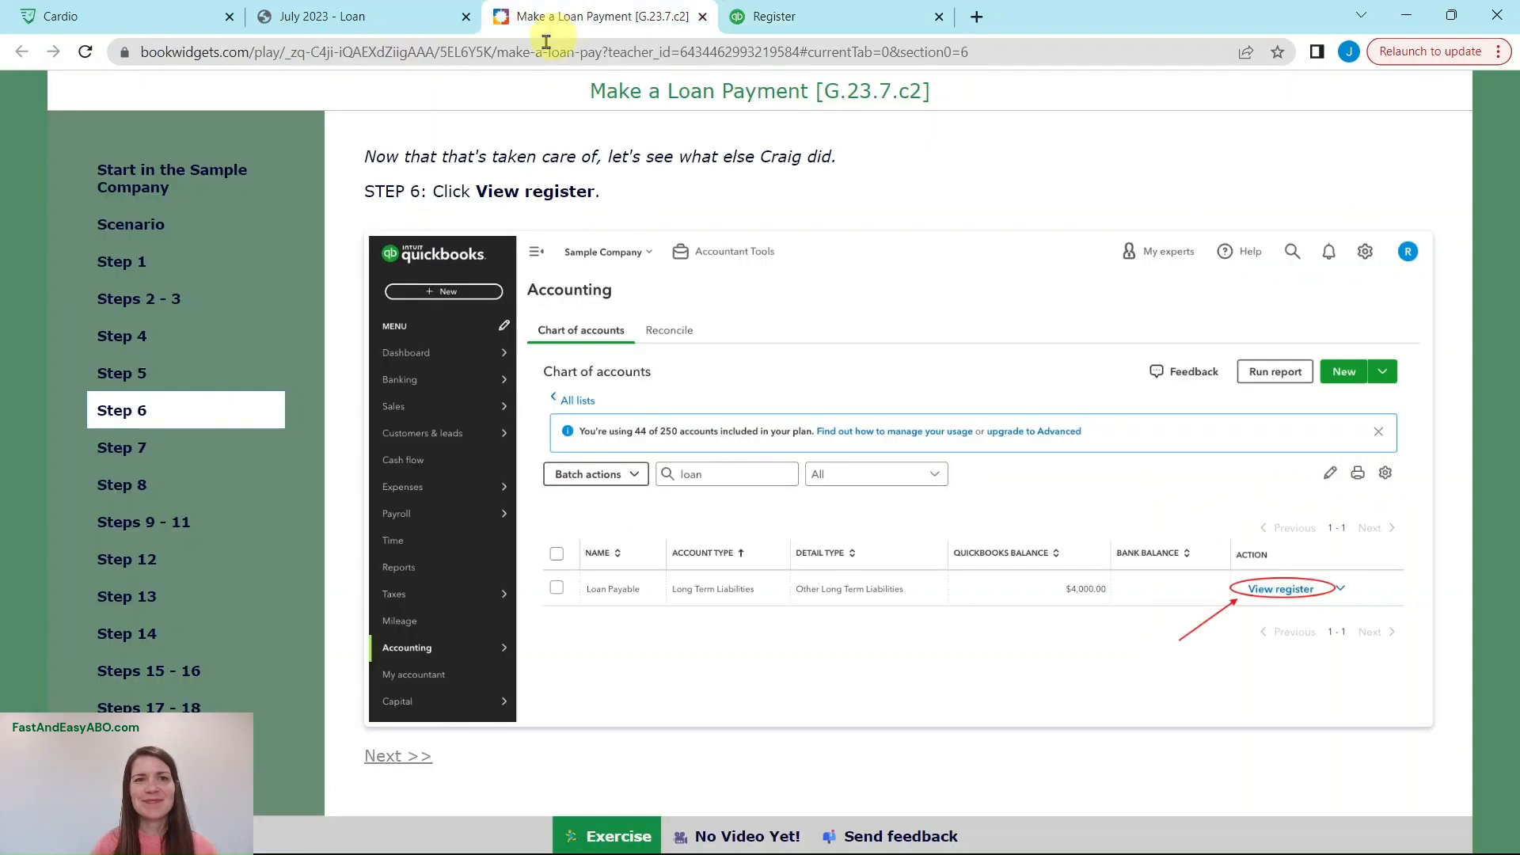
pyautogui.click(119, 445)
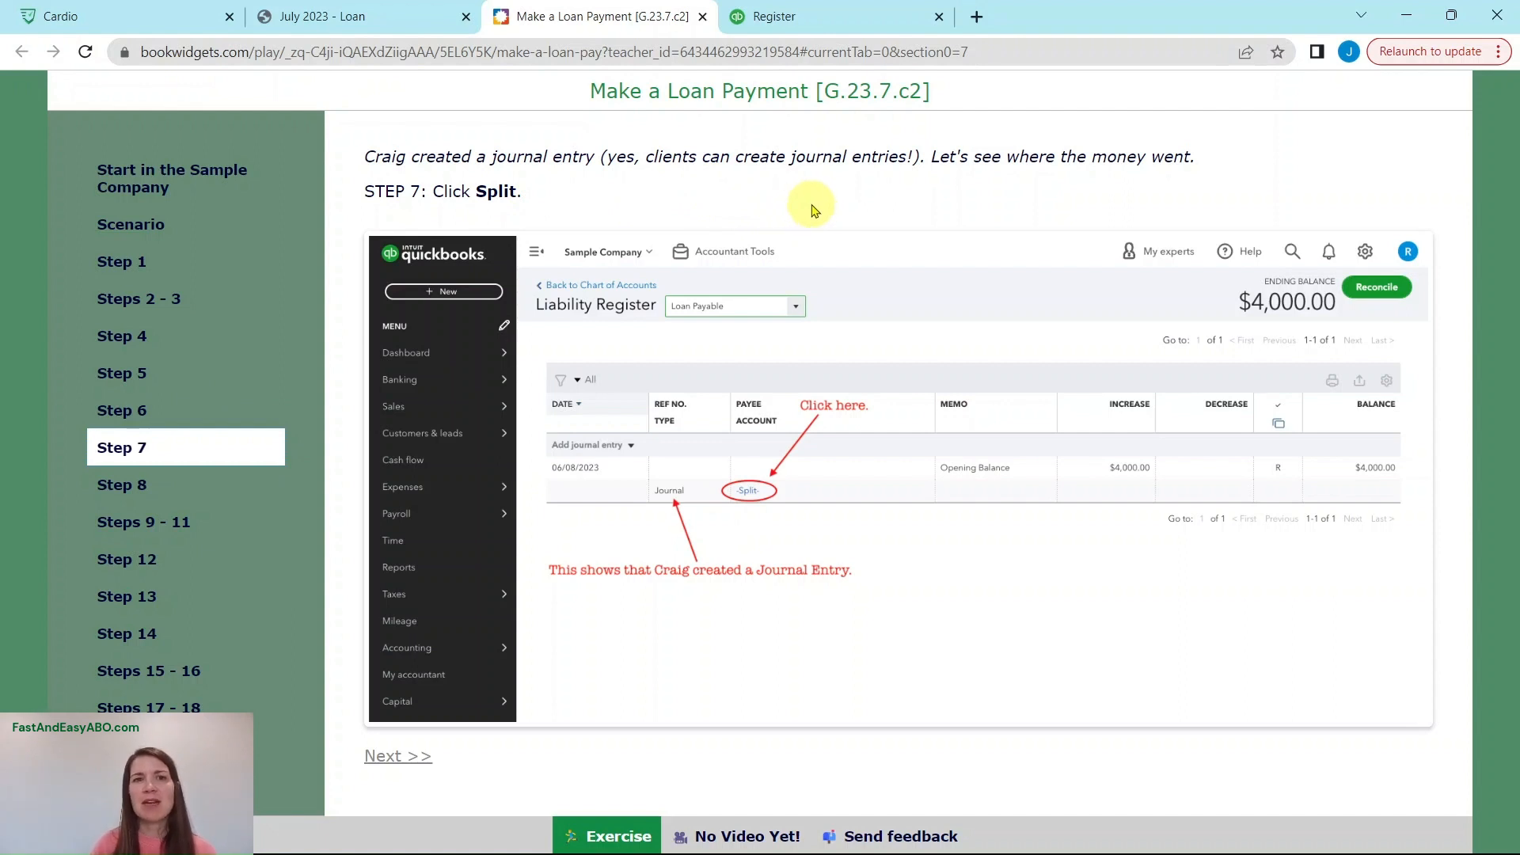
pyautogui.click(798, 22)
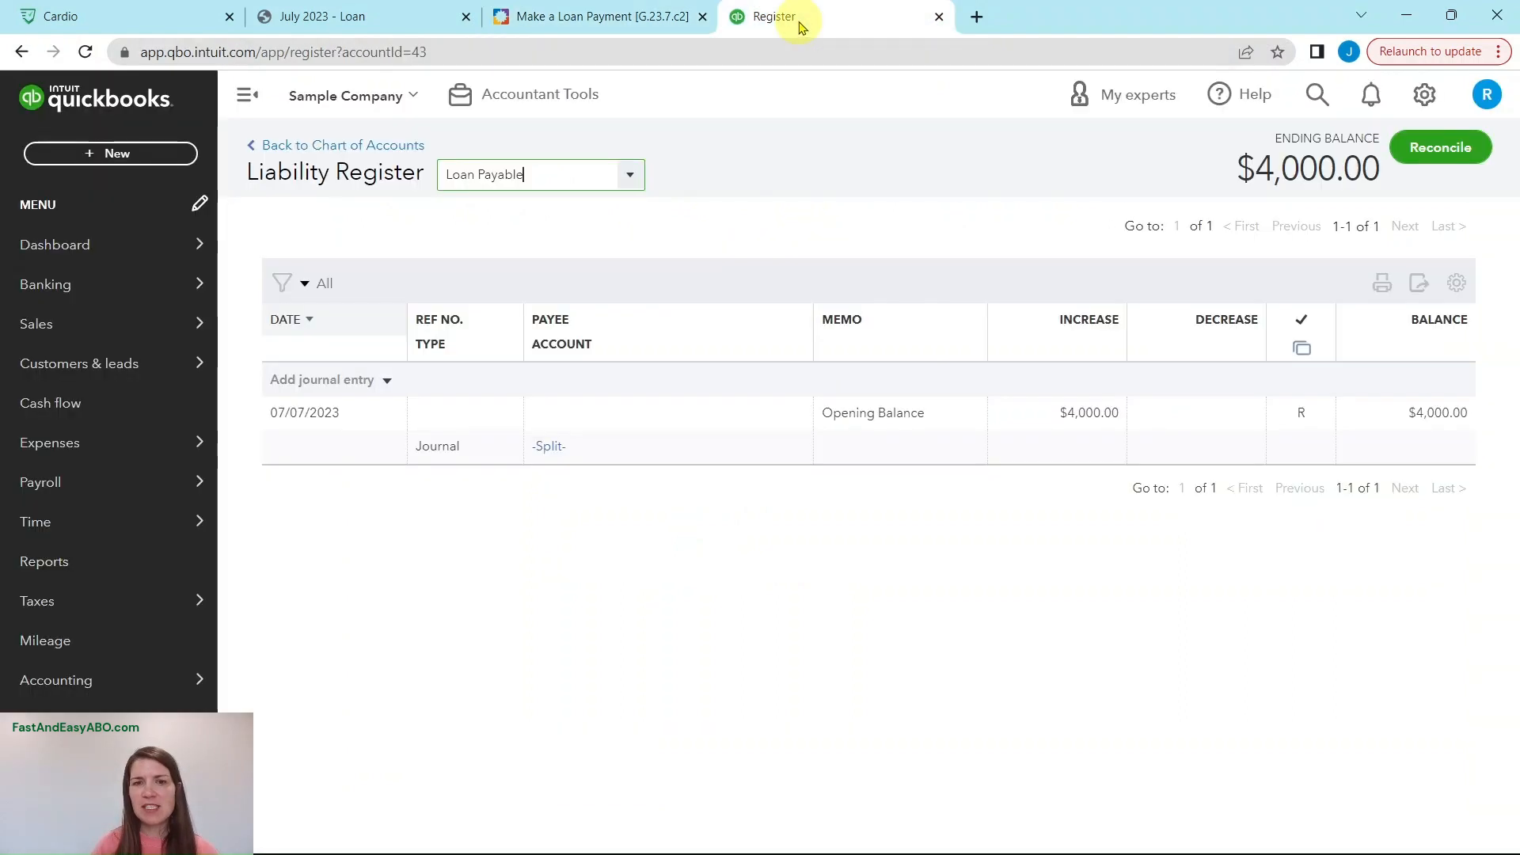
pyautogui.click(551, 448)
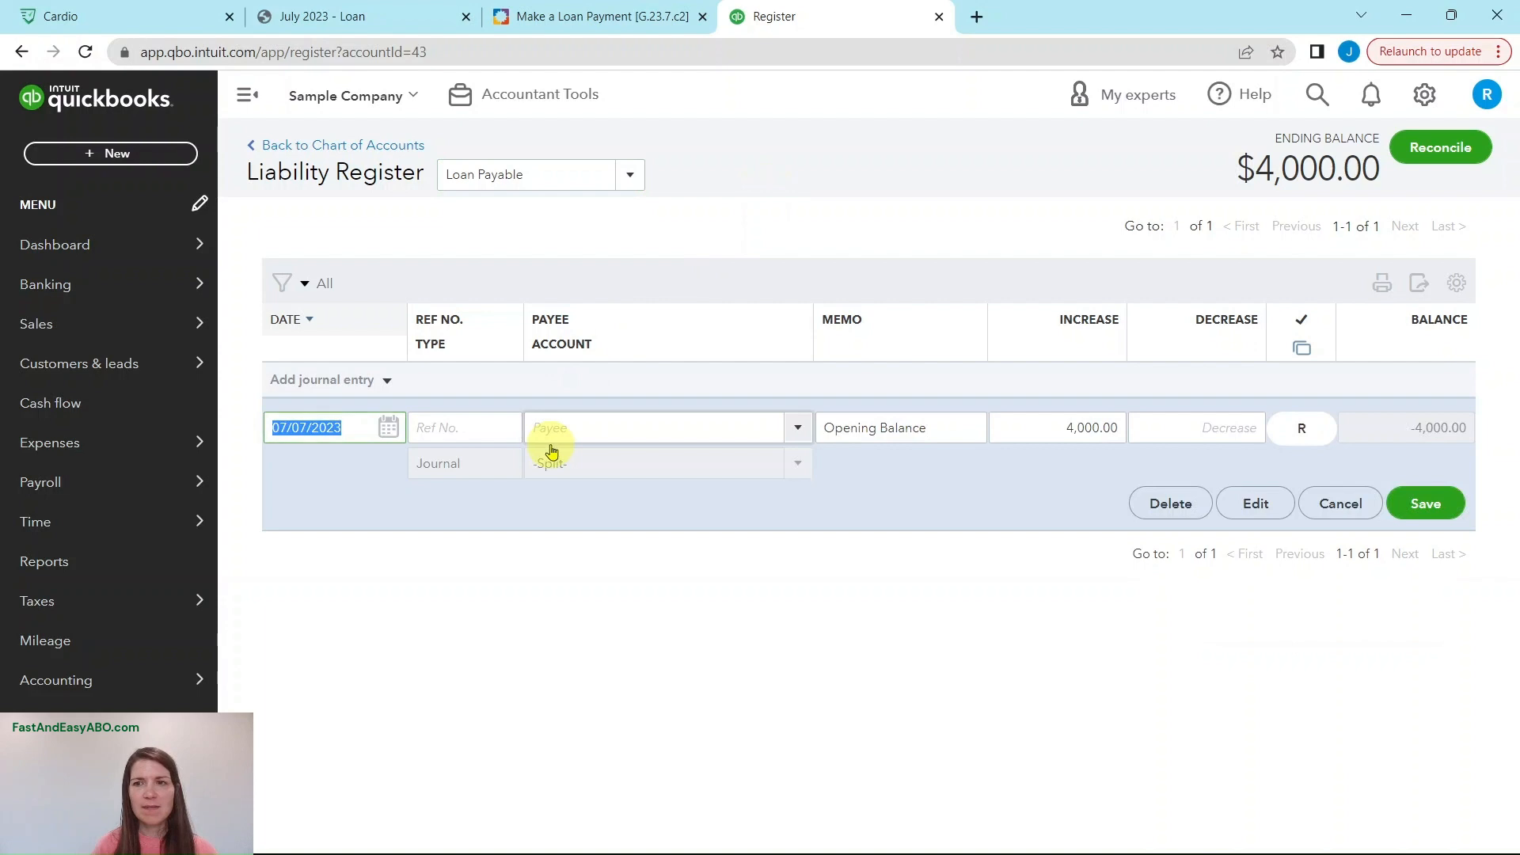
# Following Step 8 of the exercise, open the full Opening Balance journal entry for editing.
pyautogui.click(586, 18)
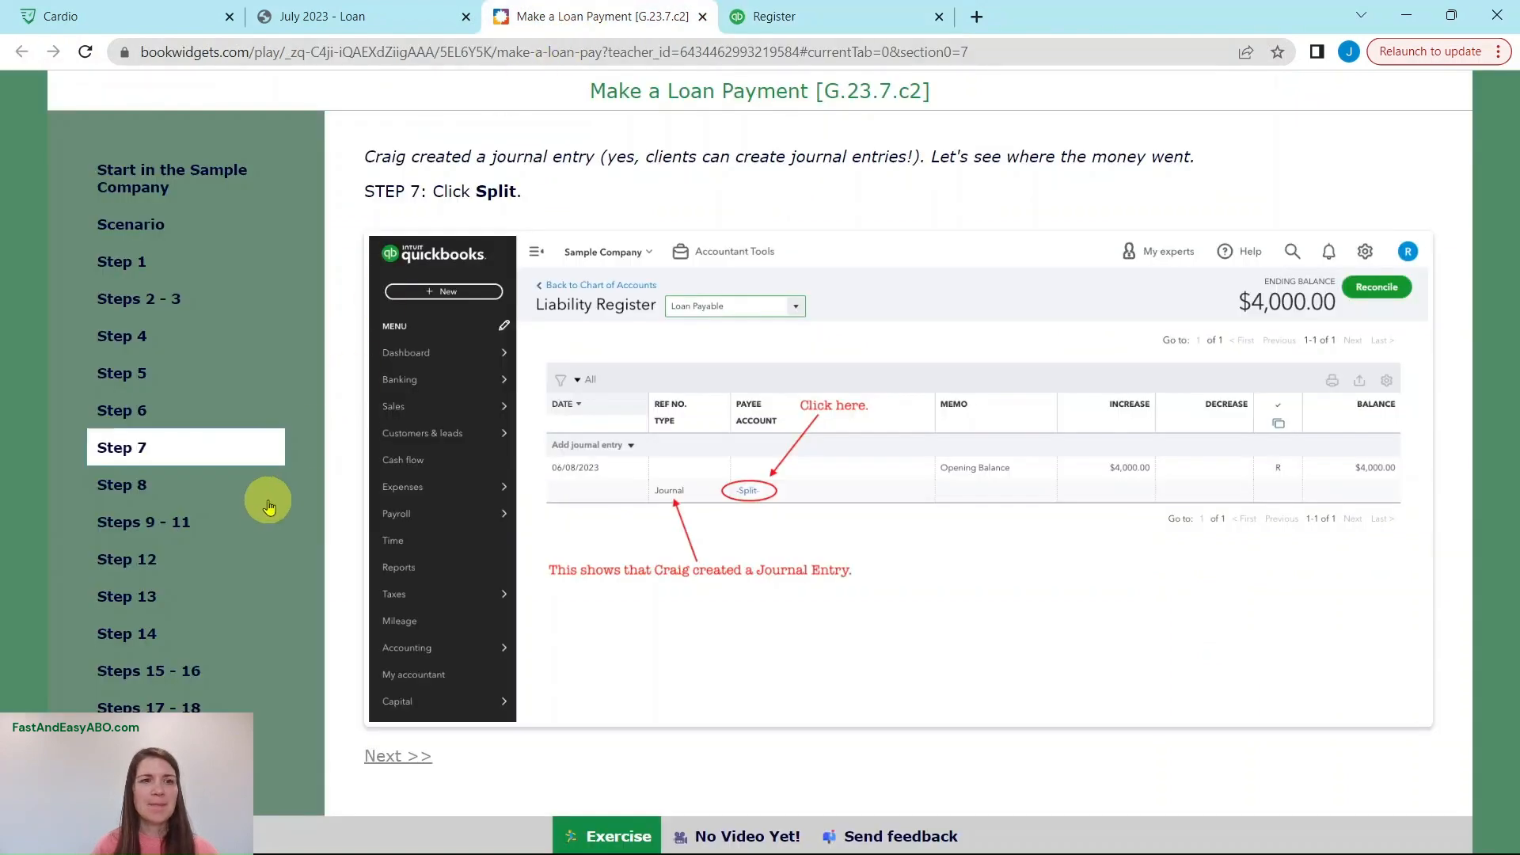
pyautogui.click(176, 486)
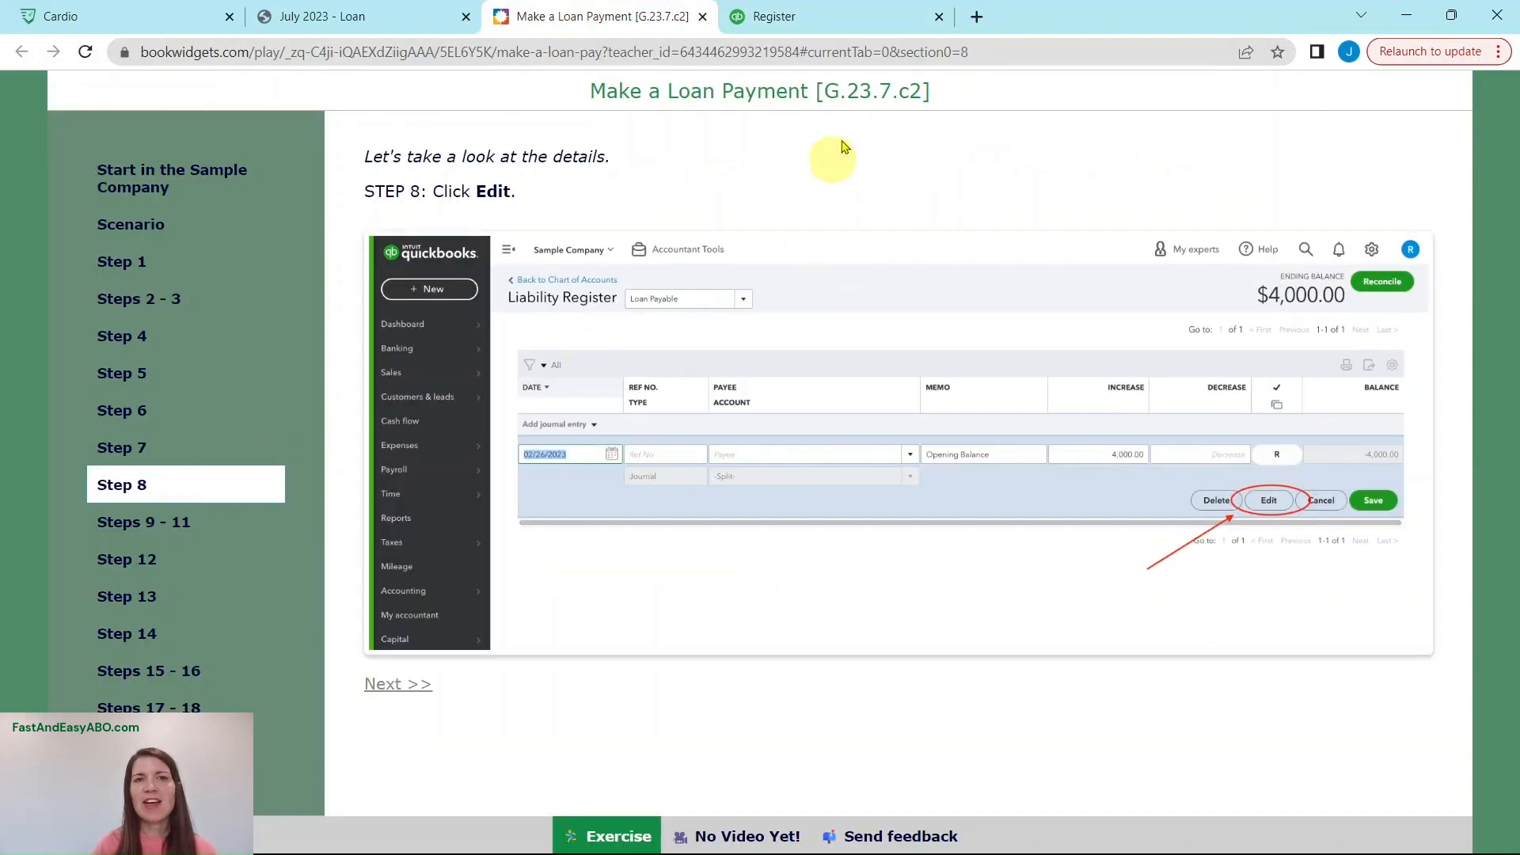
pyautogui.click(871, 19)
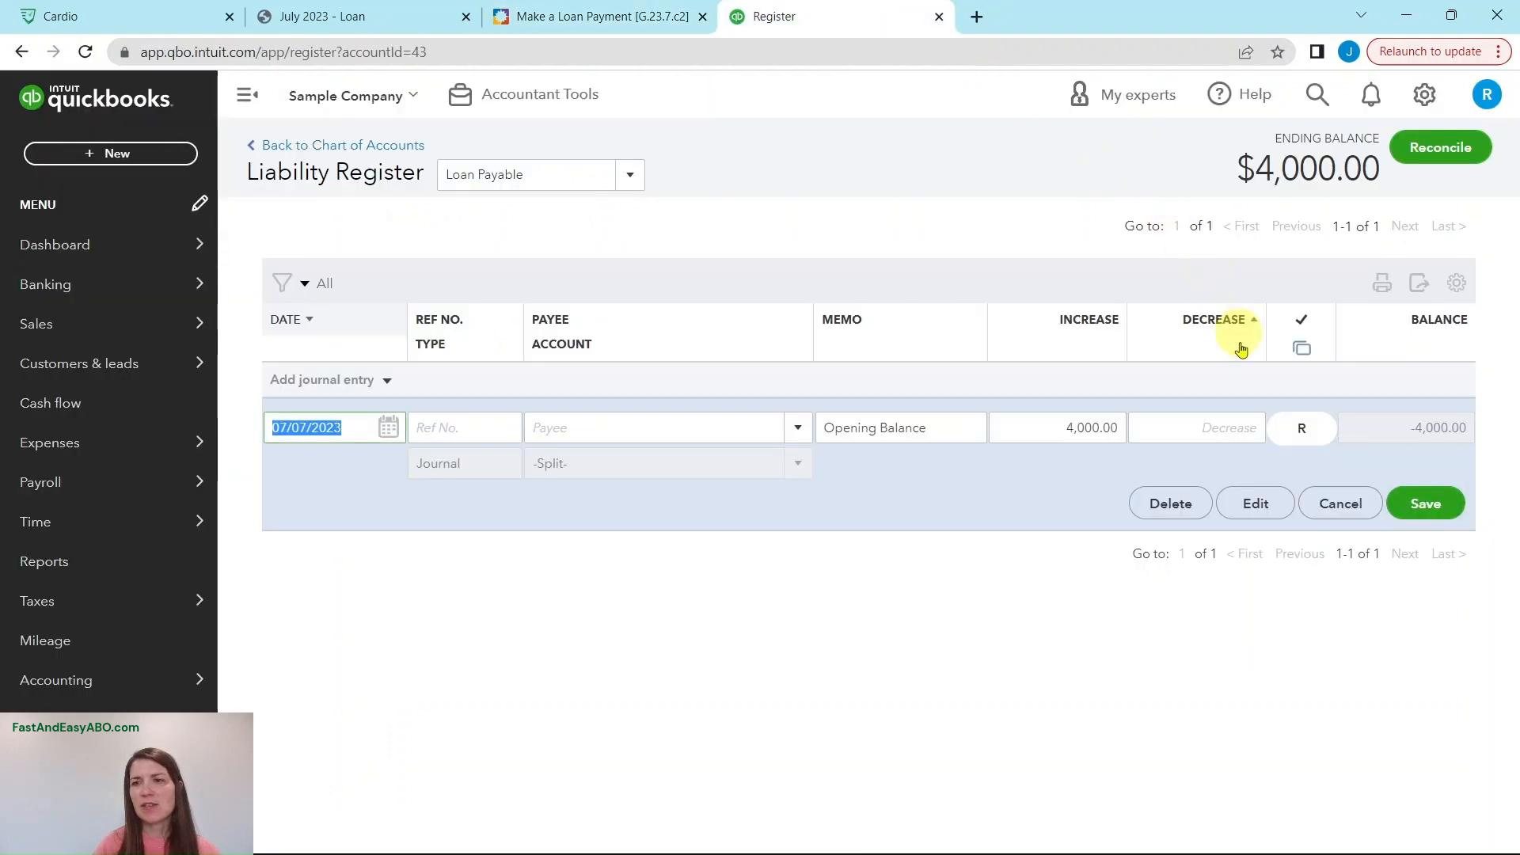
pyautogui.click(1255, 507)
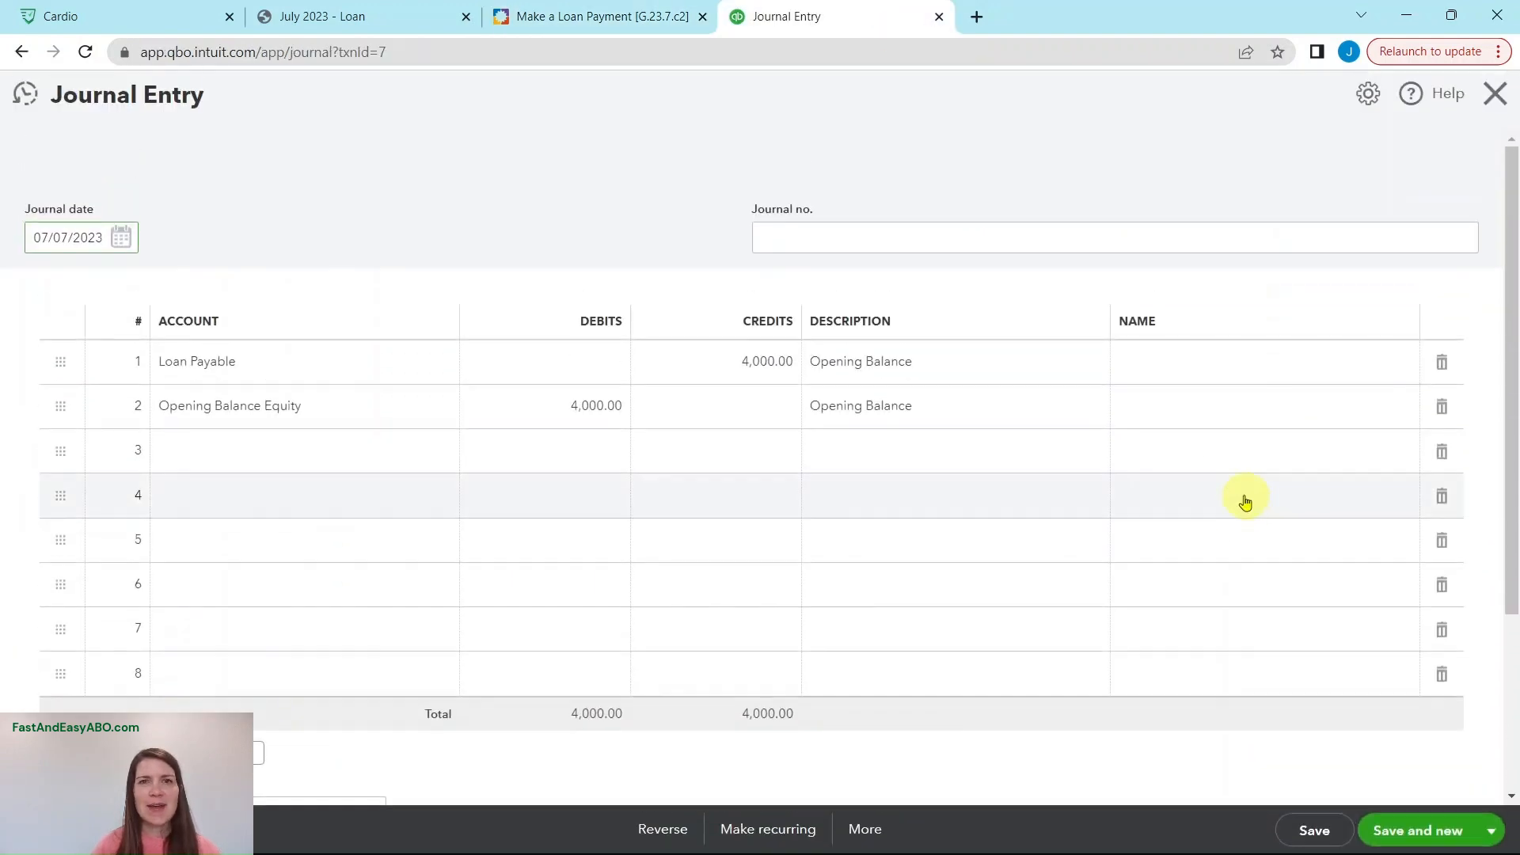
# Read Steps 9 - 11 of the exercise and change the account on the journal entry's second line to Checking.
pyautogui.click(557, 29)
pyautogui.click(143, 531)
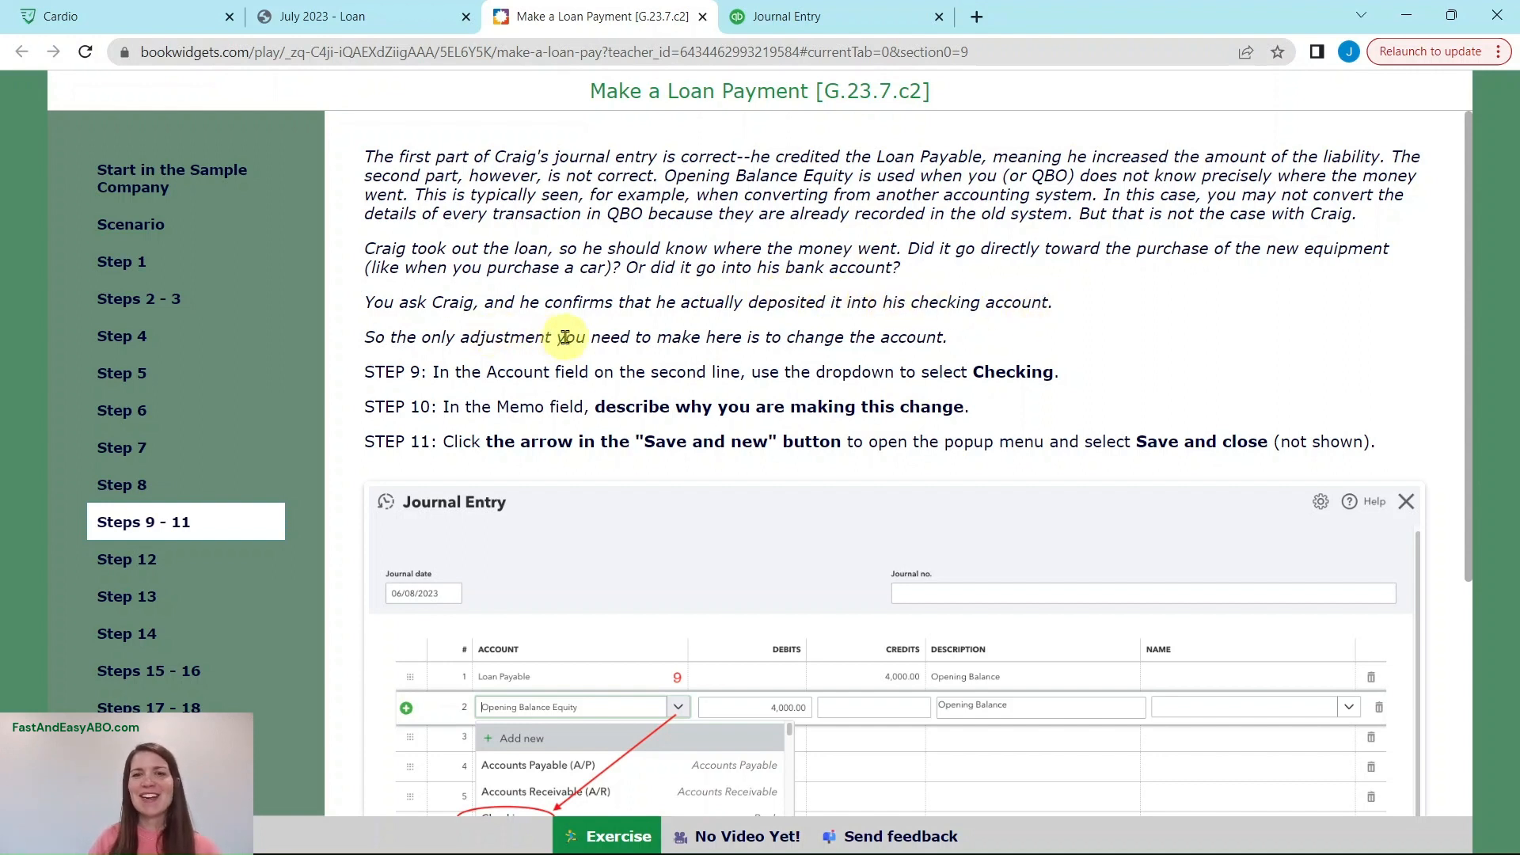
pyautogui.scroll(-2, 856, 333)
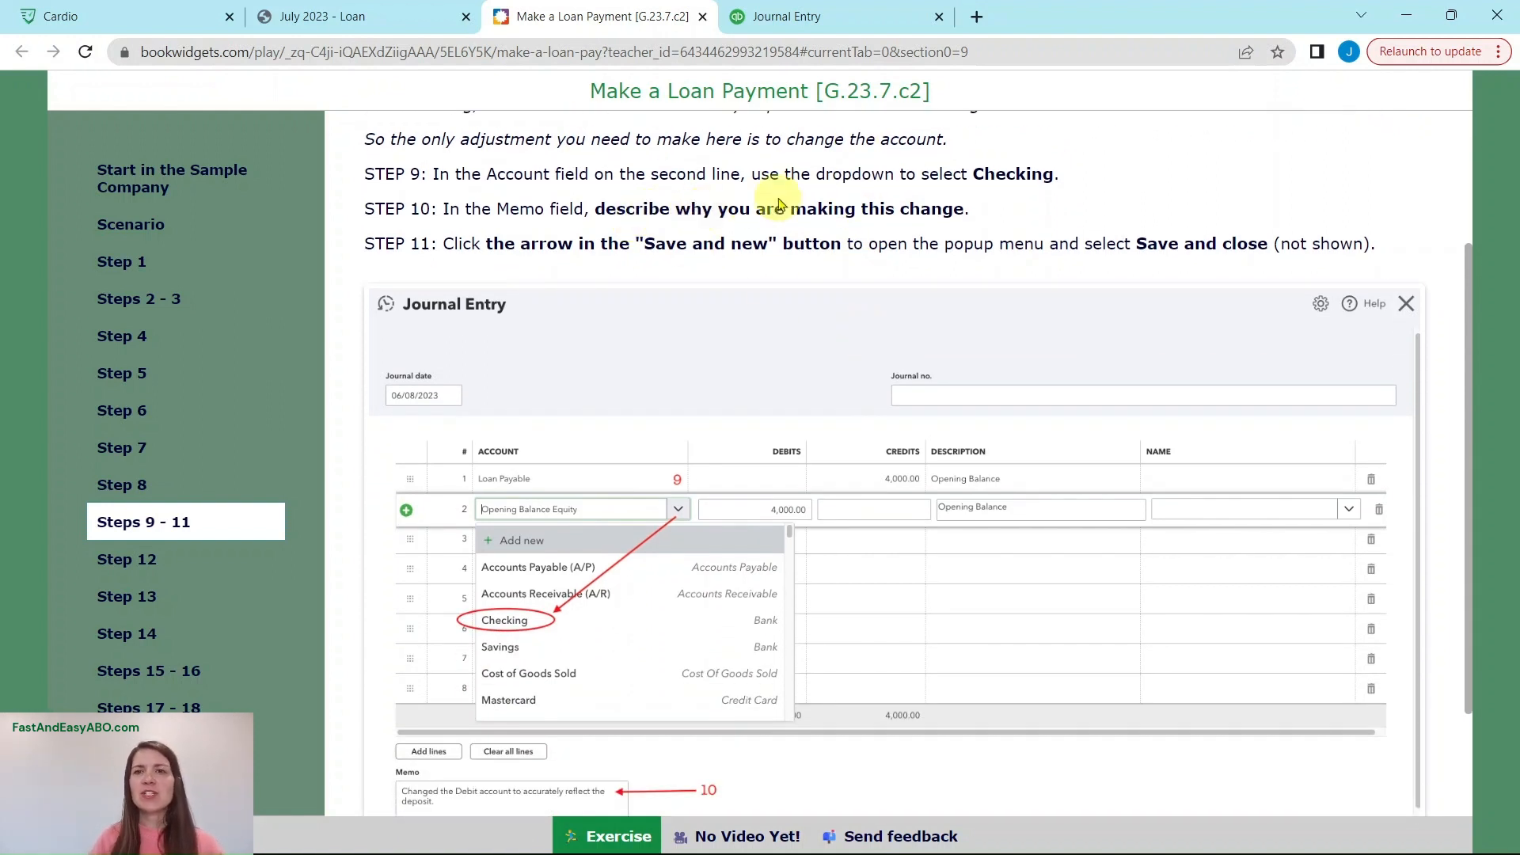
pyautogui.click(784, 16)
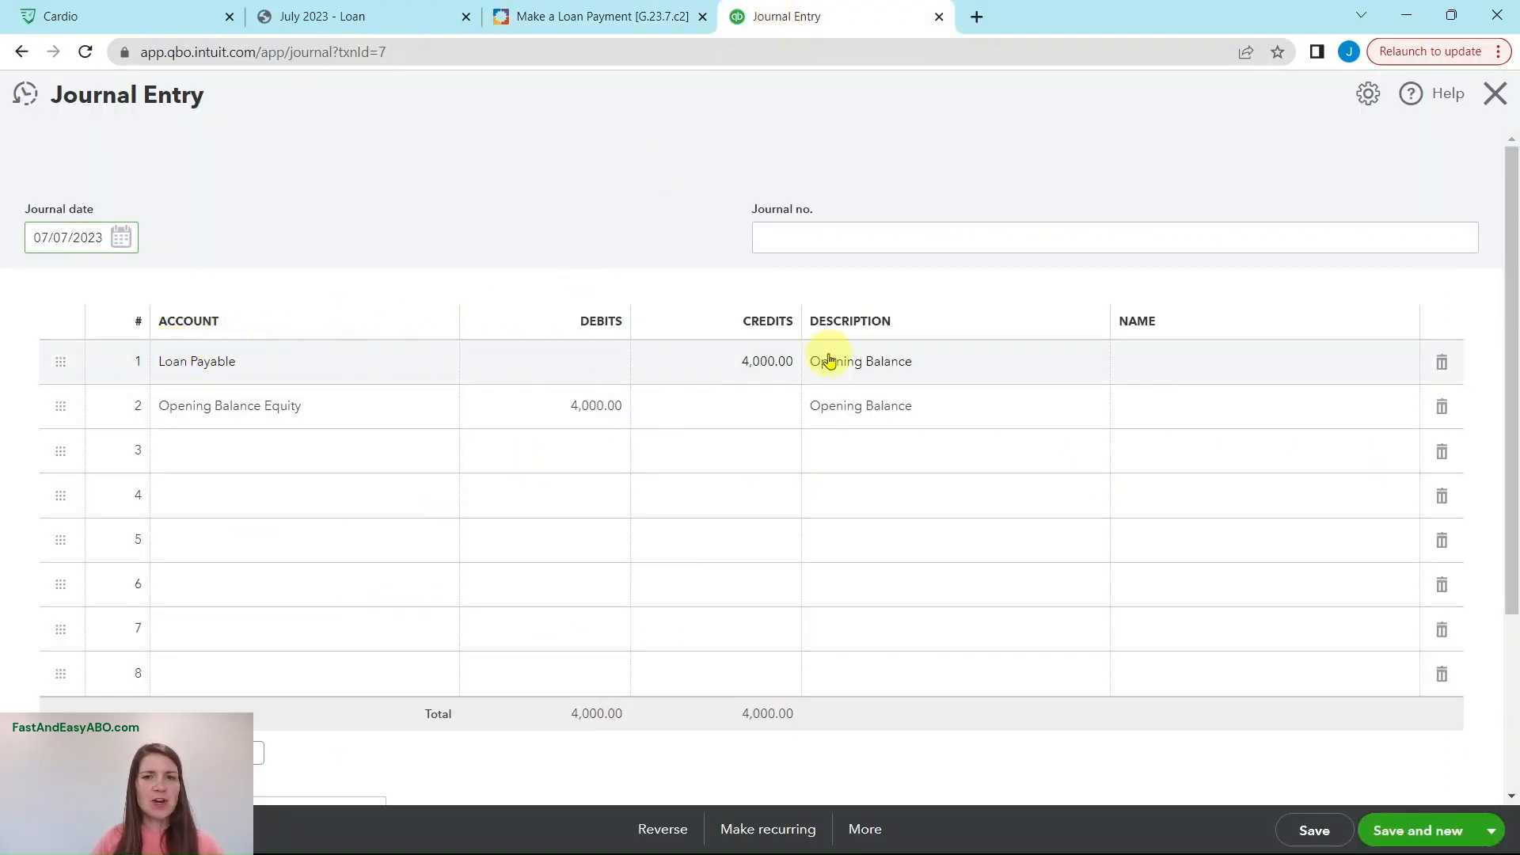
pyautogui.click(264, 410)
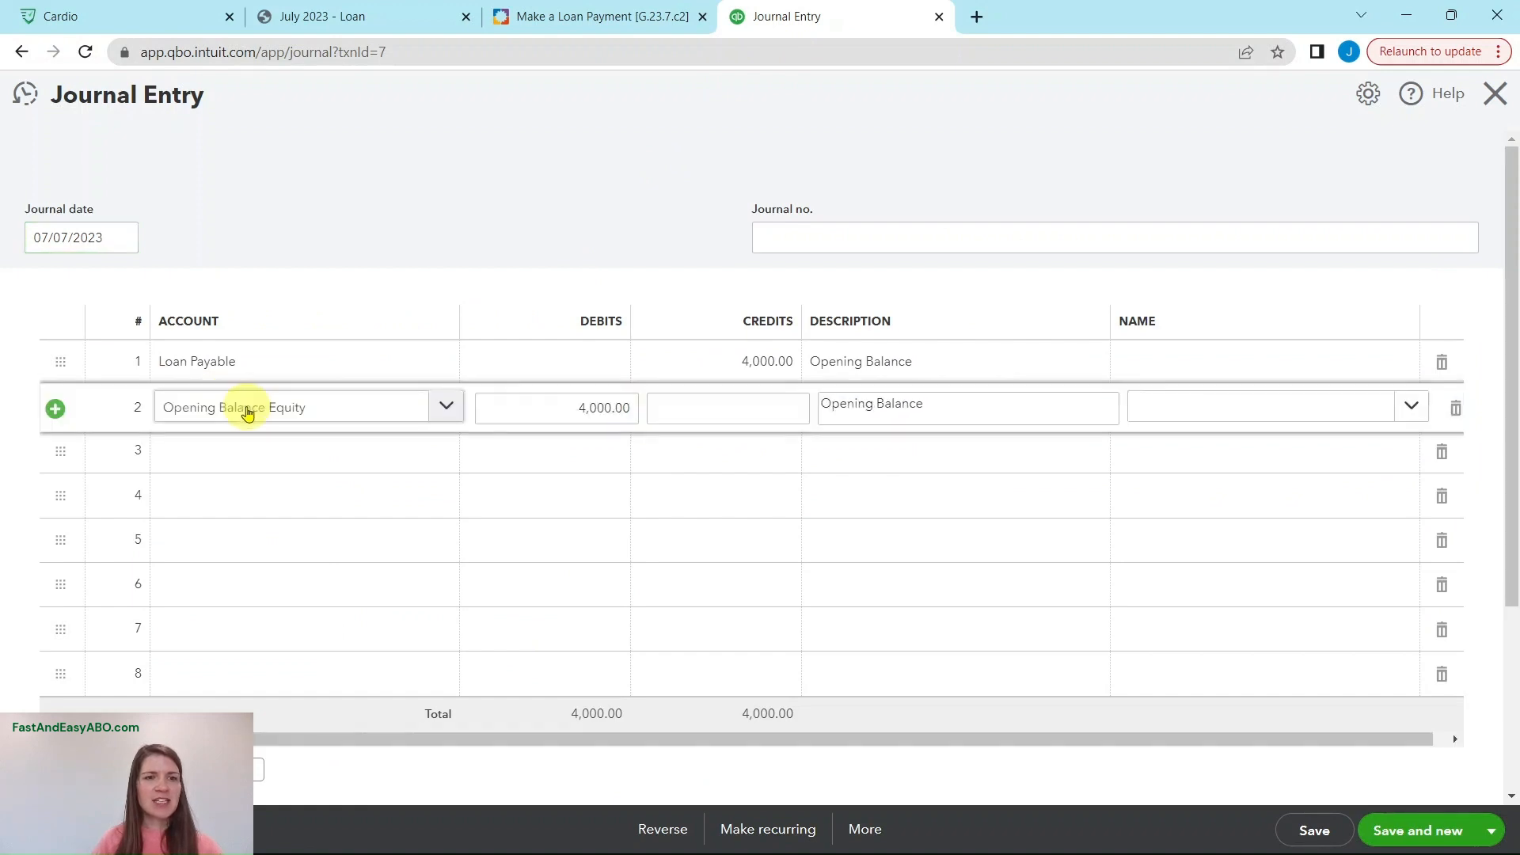
pyautogui.write('checking')
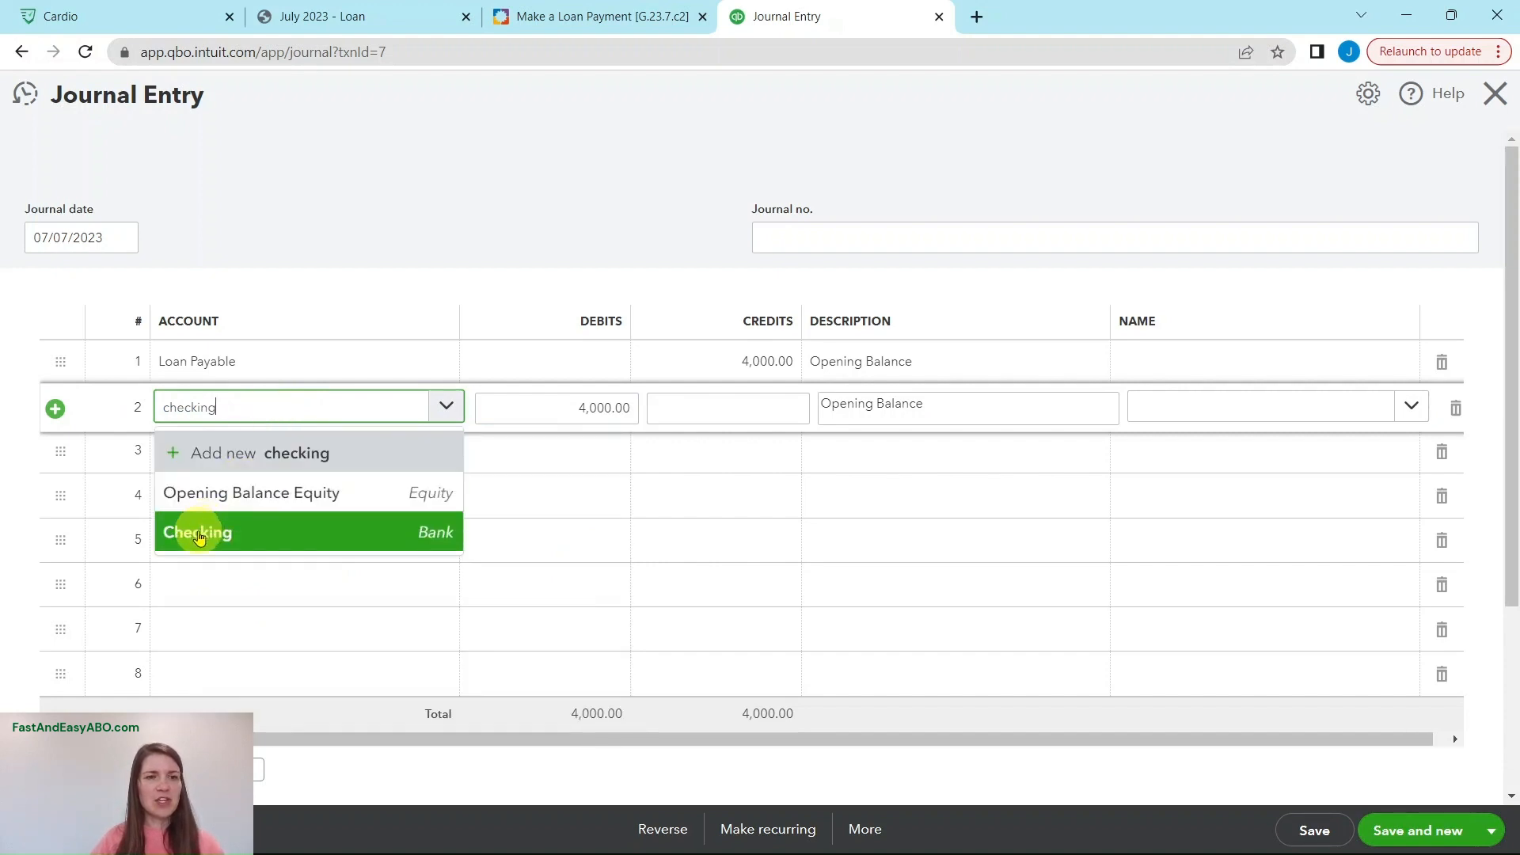
pyautogui.click(201, 534)
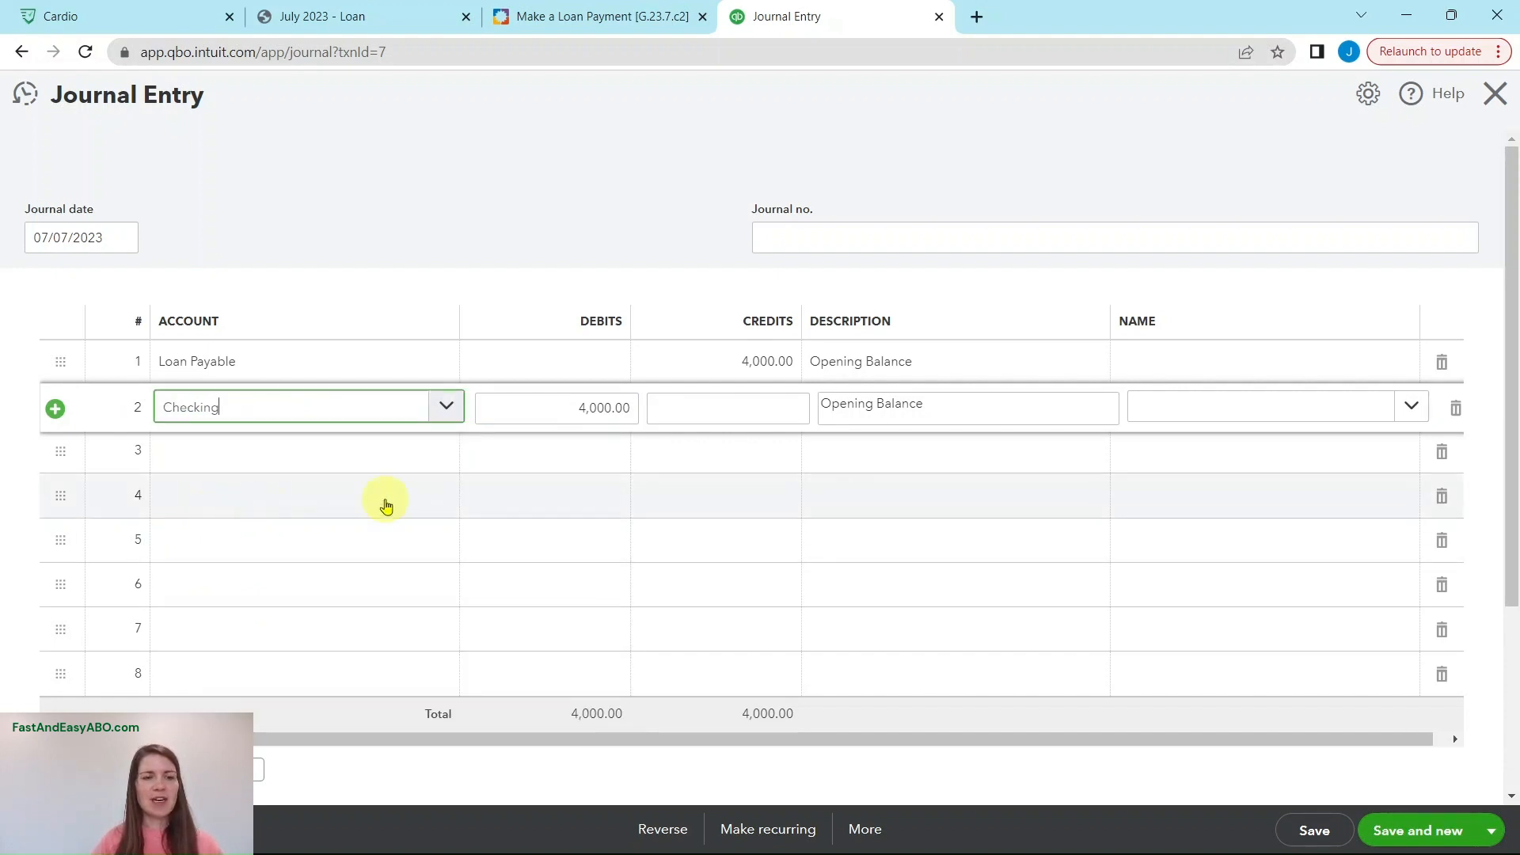
# After checking the exercise's sample, replace the journal entry's memo with "Changed the Debit account to accurately reflect the deposit.".
pyautogui.scroll(-3, 411, 479)
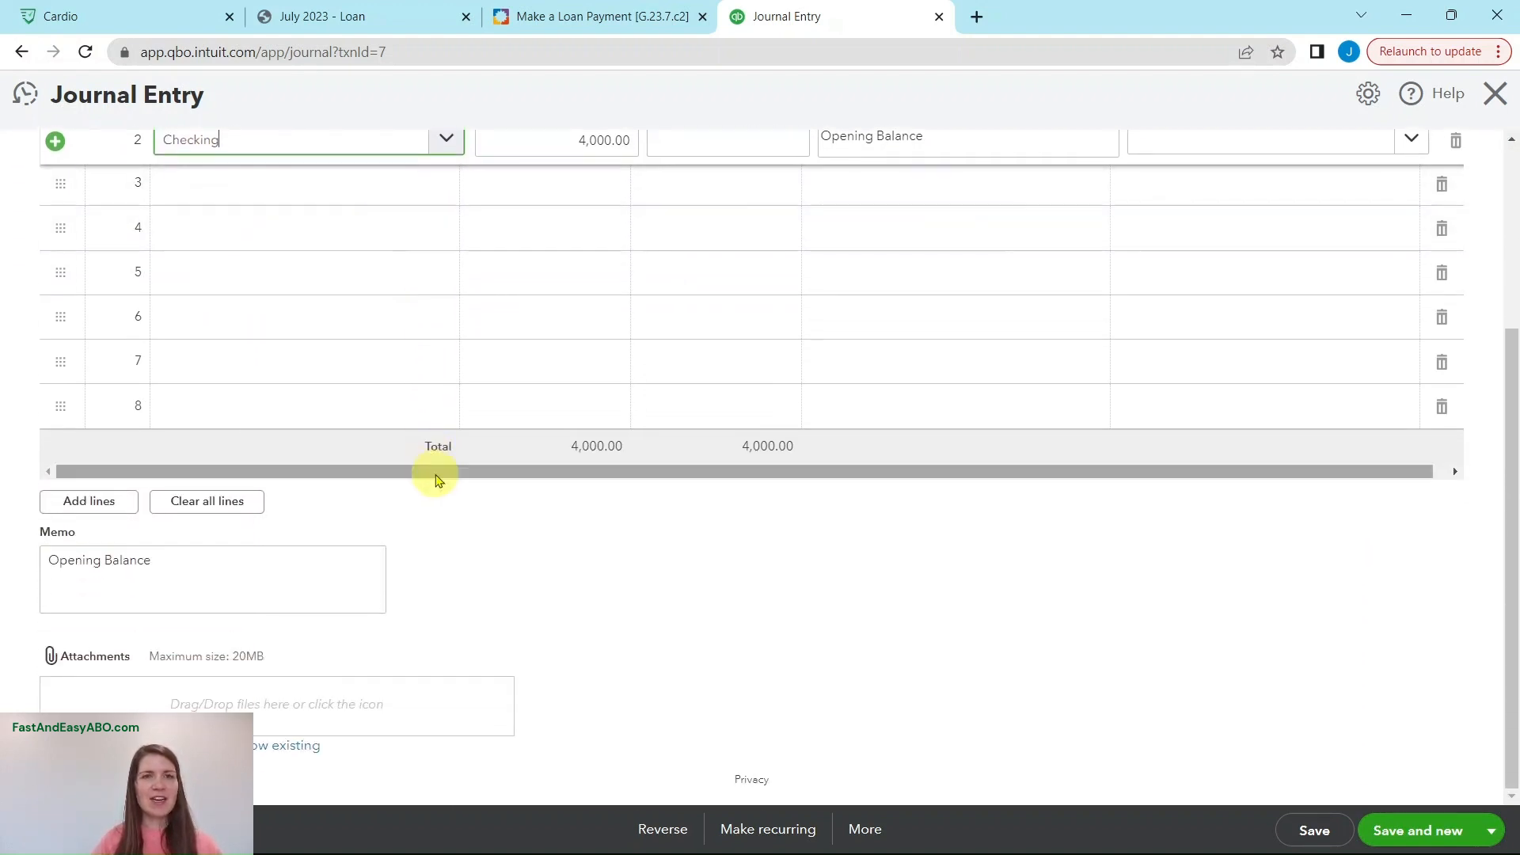
pyautogui.click(616, 30)
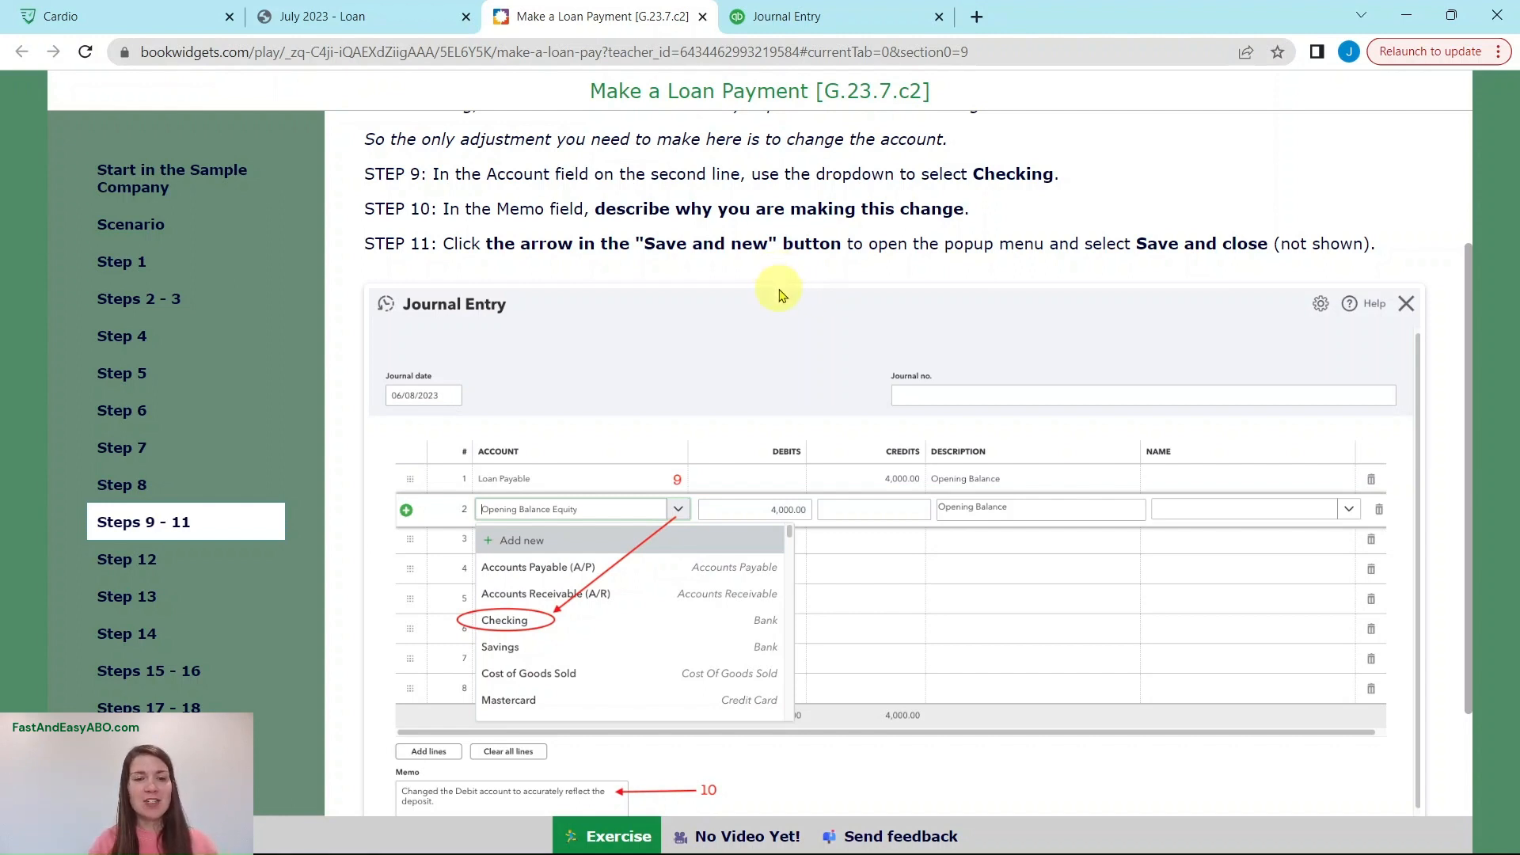
pyautogui.scroll(-2, 781, 293)
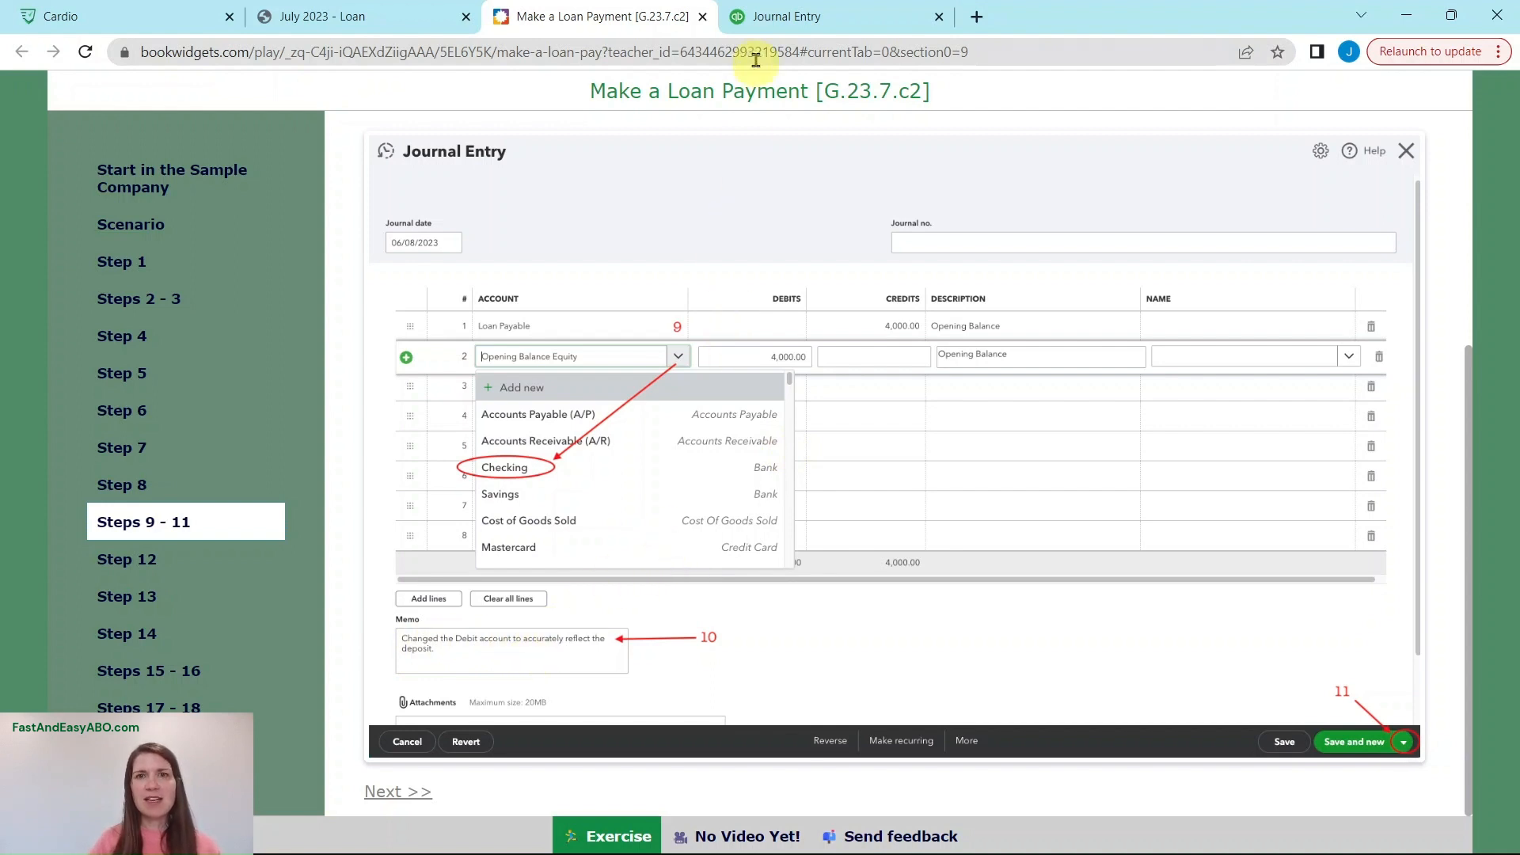
pyautogui.click(770, 23)
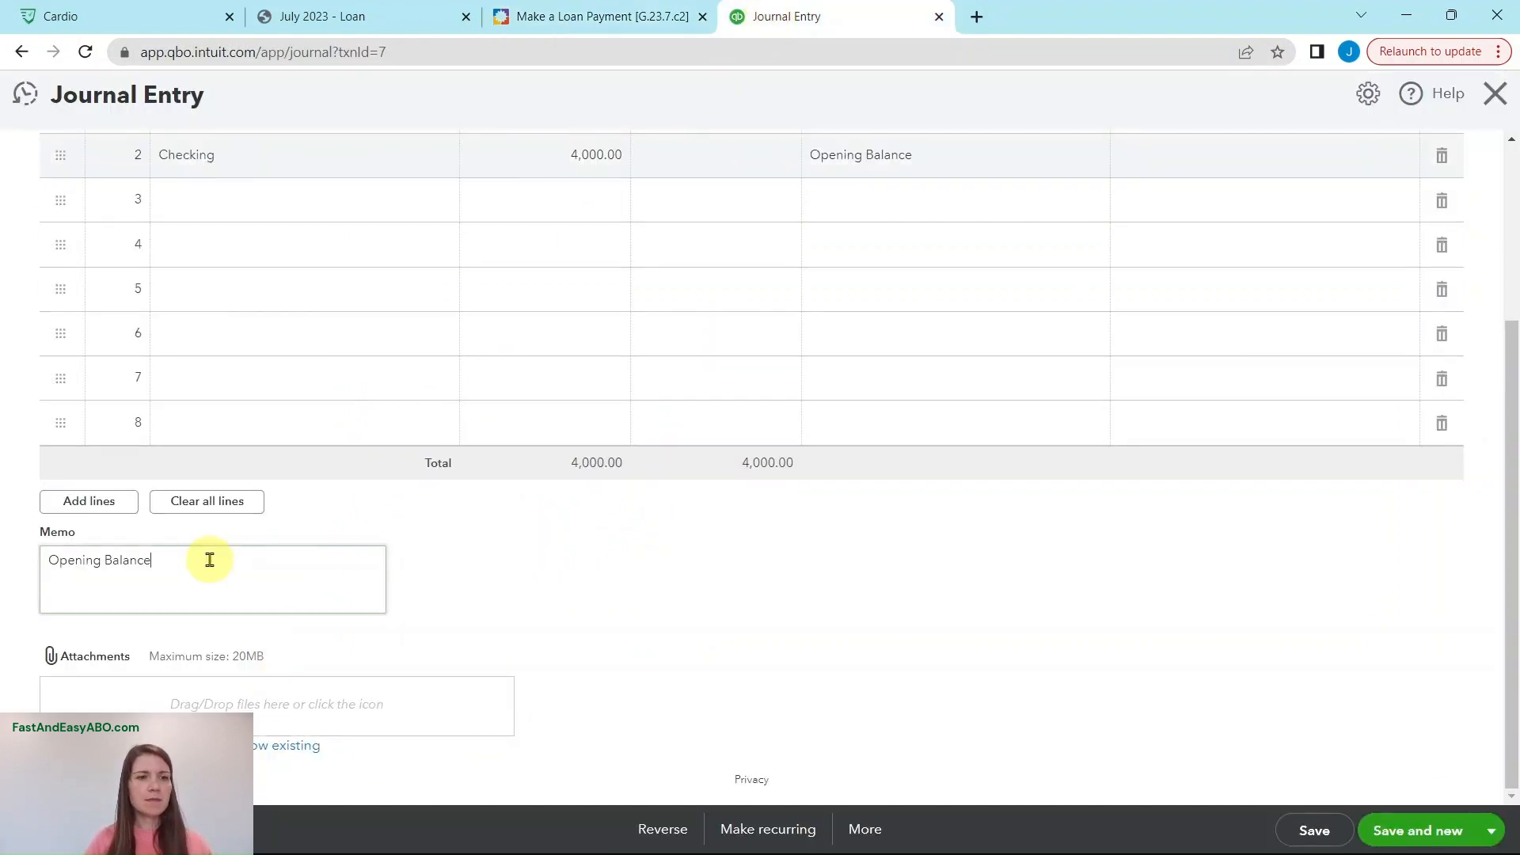
pyautogui.moveTo(211, 560); pyautogui.dragTo(4, 561)
pyautogui.write('Changed the Debit account to accuratel')
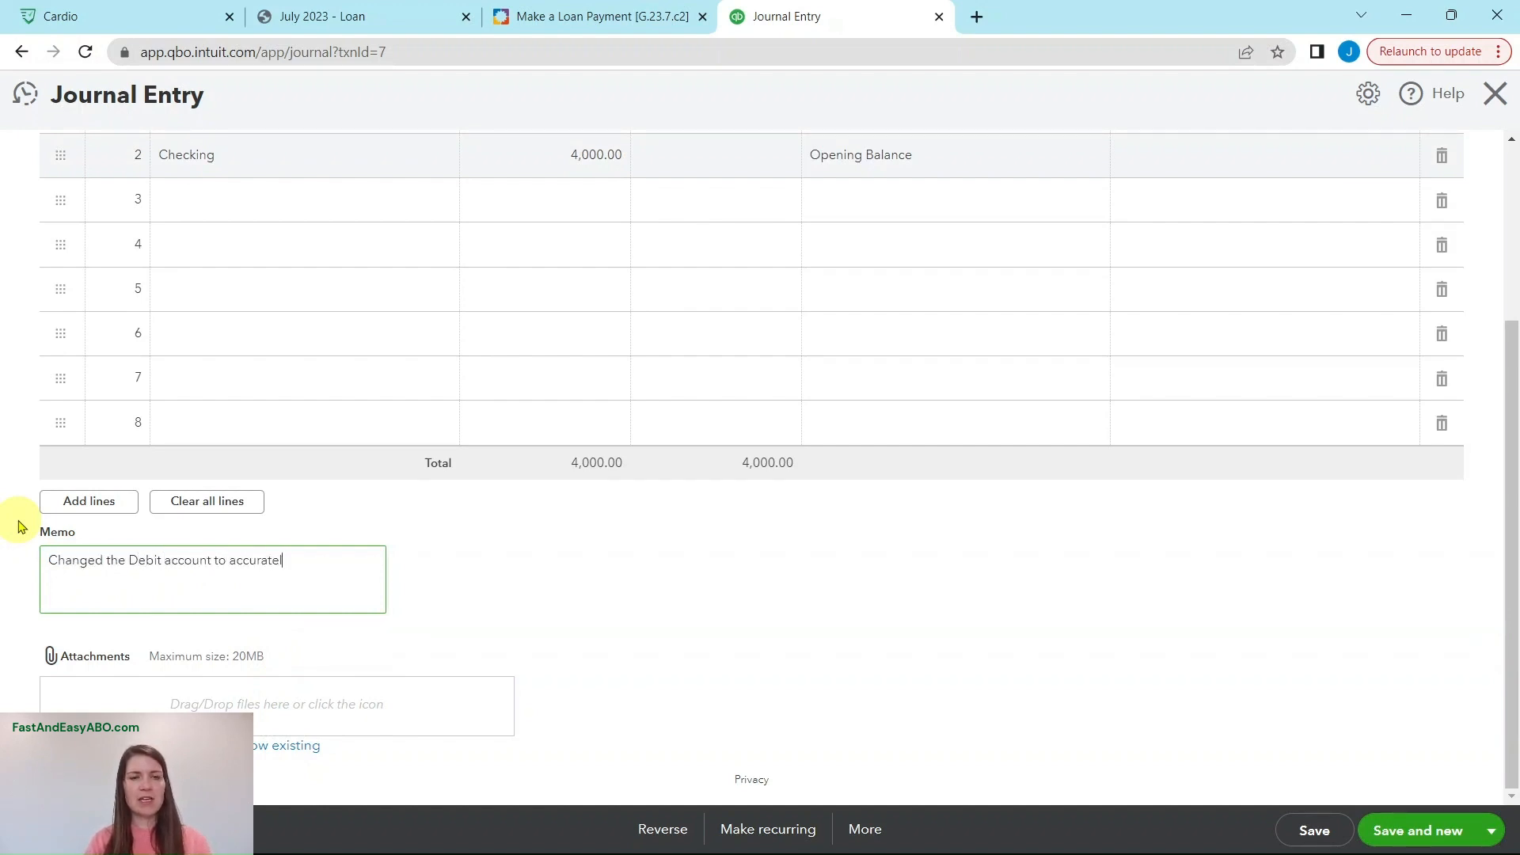
pyautogui.write('y reflect the ')
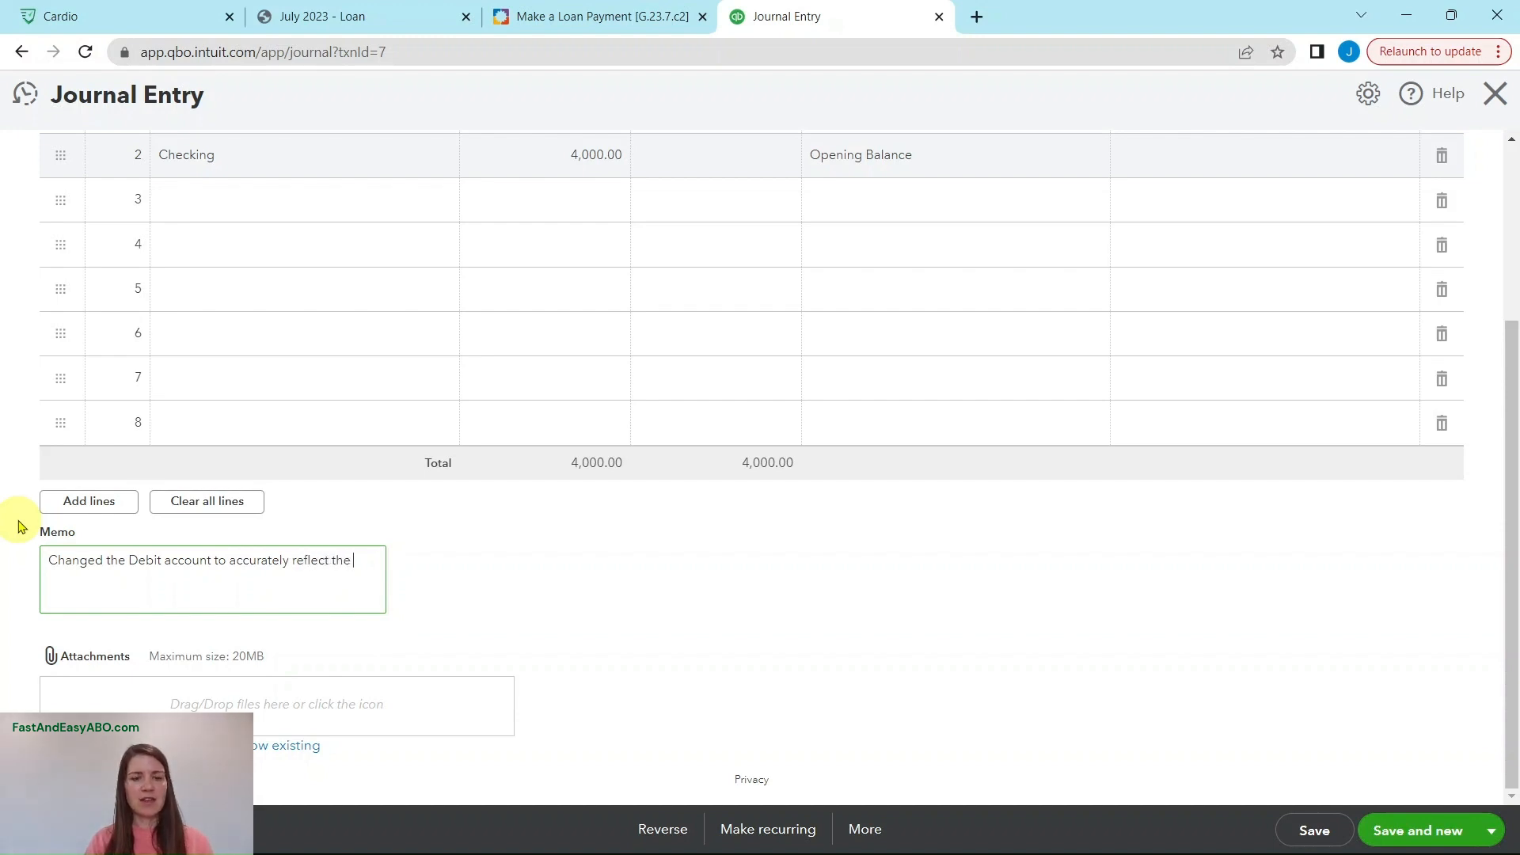
pyautogui.write('despo')
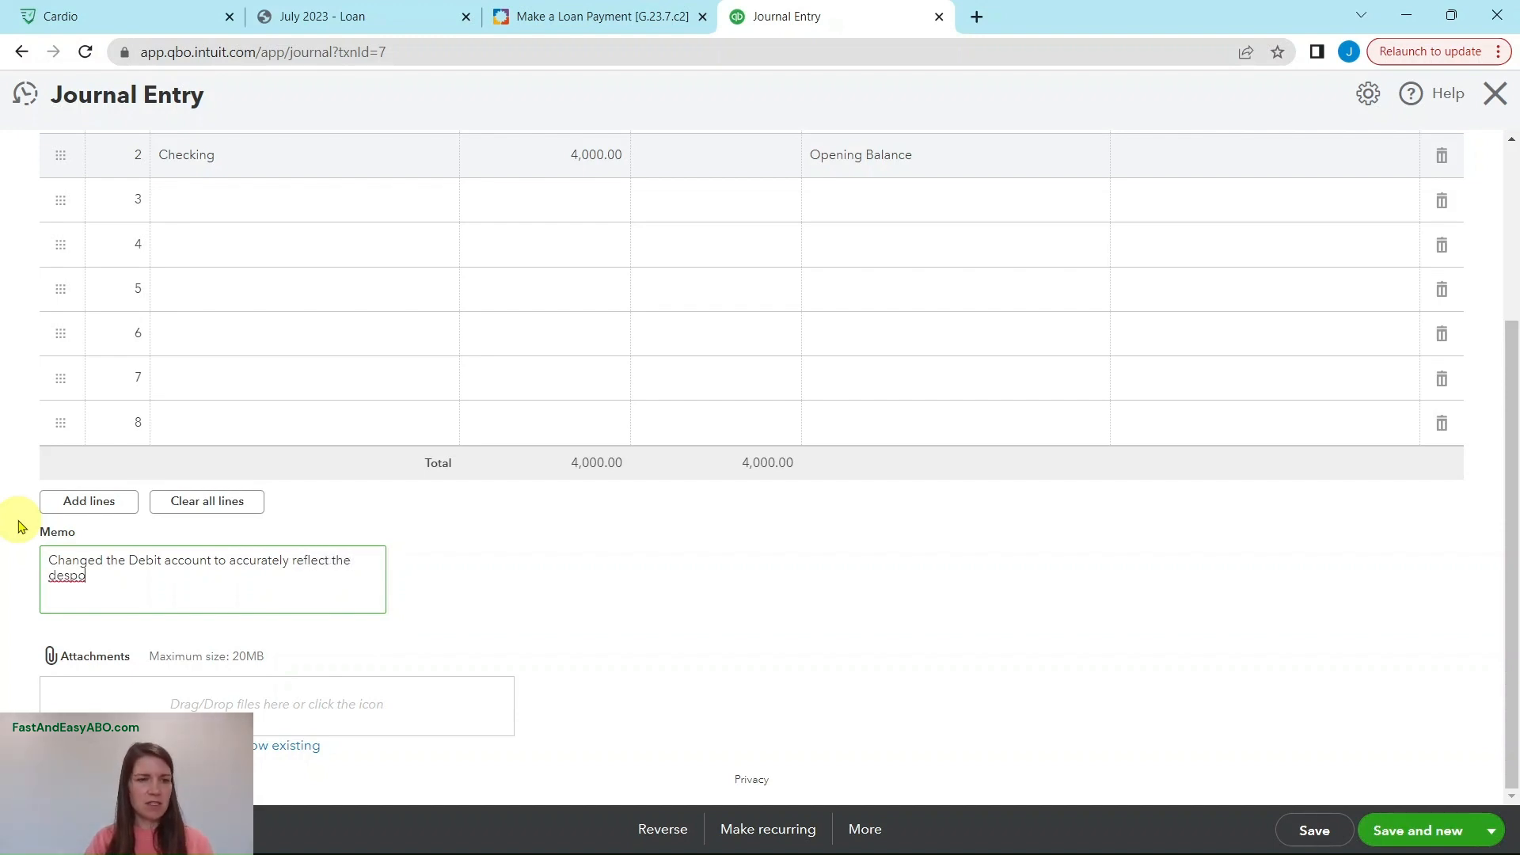
pyautogui.press('BackSpace')
pyautogui.press('BackSpace')
pyautogui.press('BackSpace')
pyautogui.write('ps')
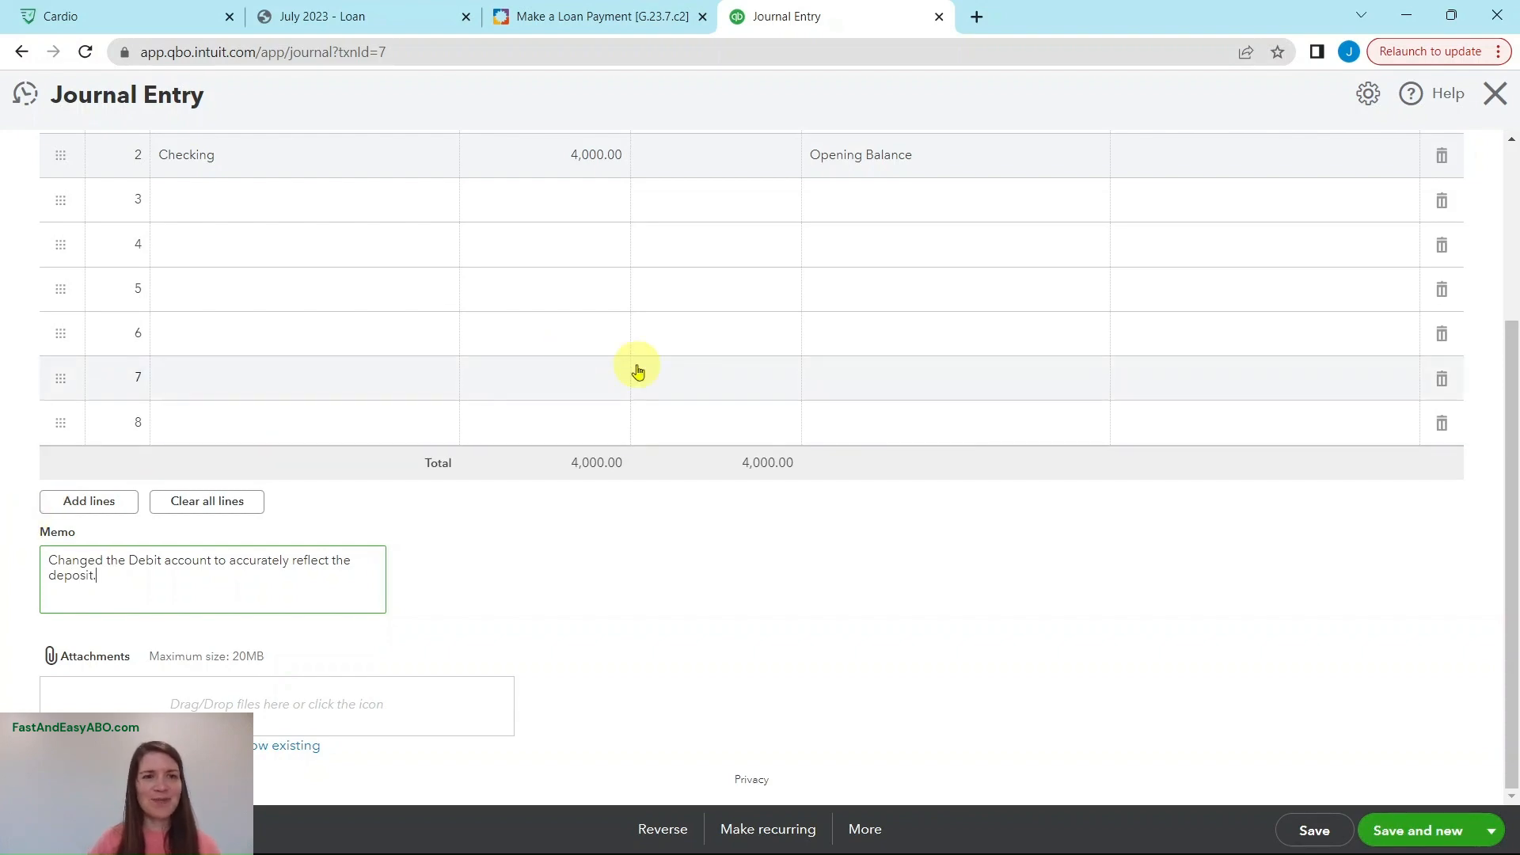
# Review Step 11 of the exercise, then save and close the journal entry.
pyautogui.click(602, 16)
pyautogui.scroll(5, 760, 414)
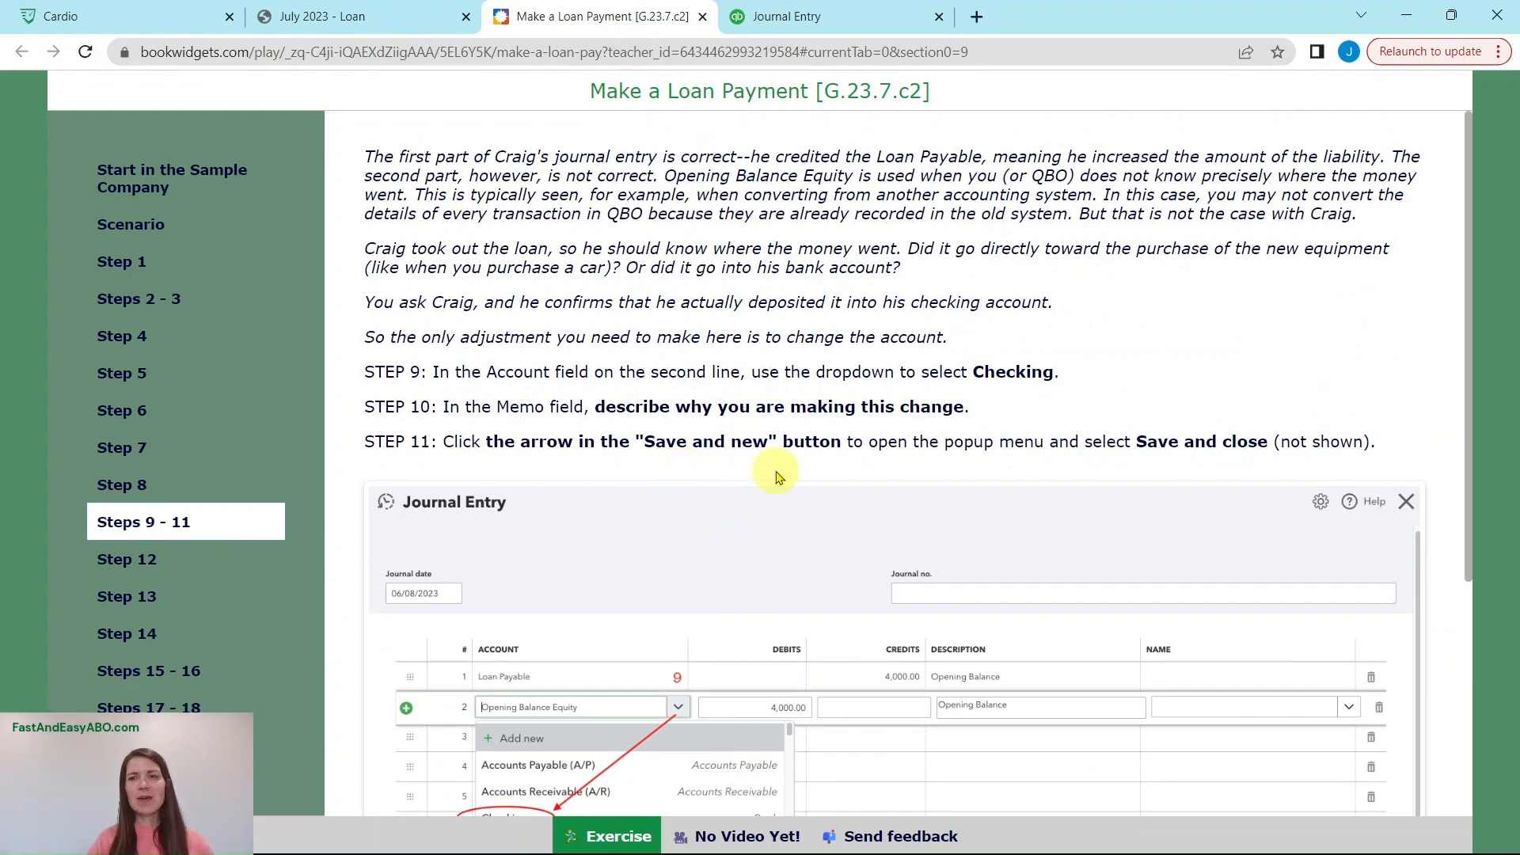
pyautogui.click(816, 22)
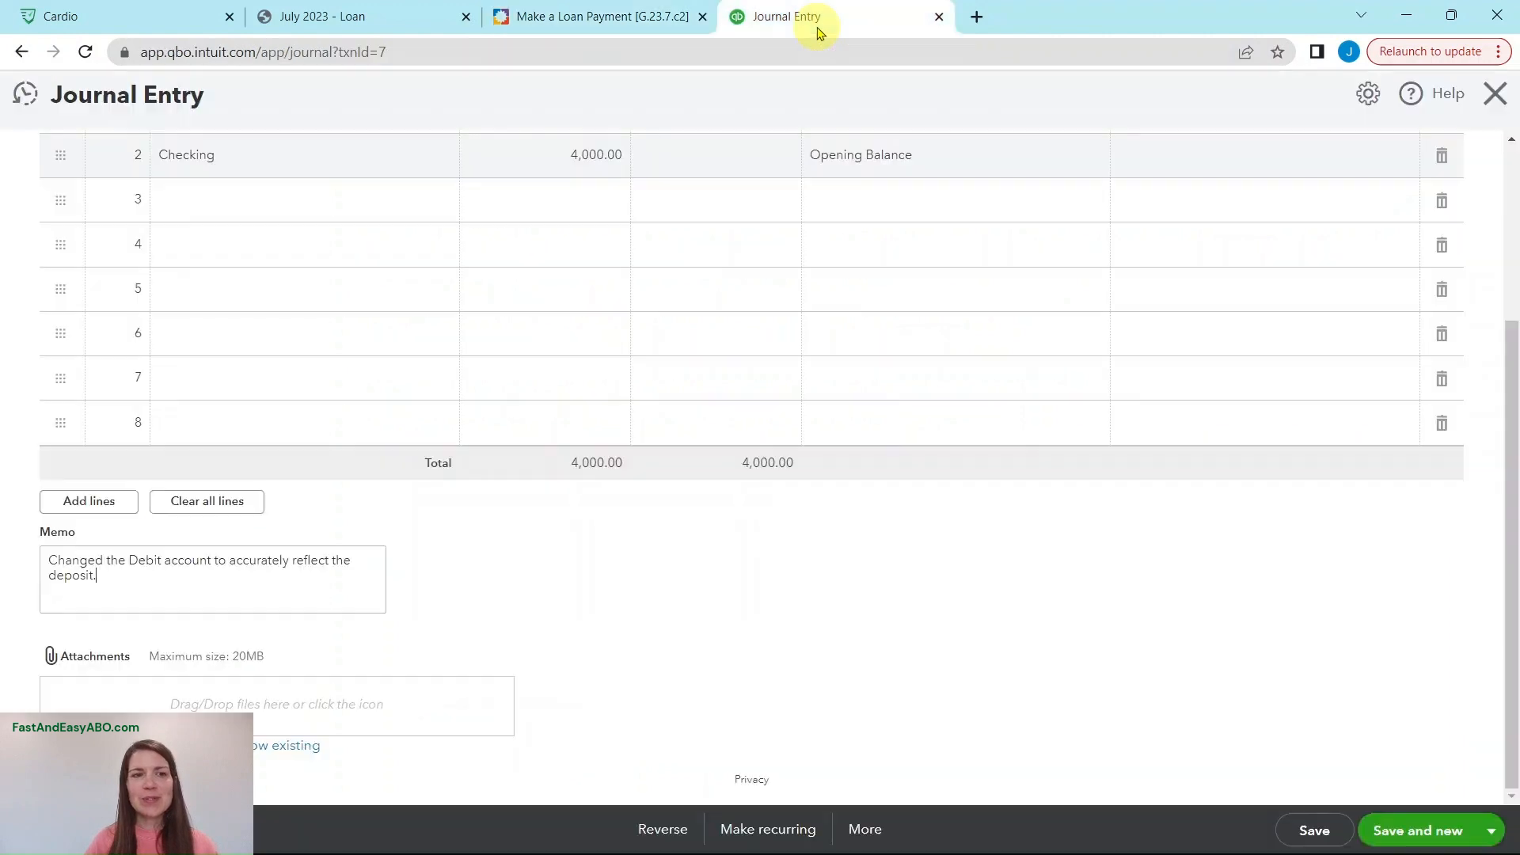
pyautogui.click(1490, 835)
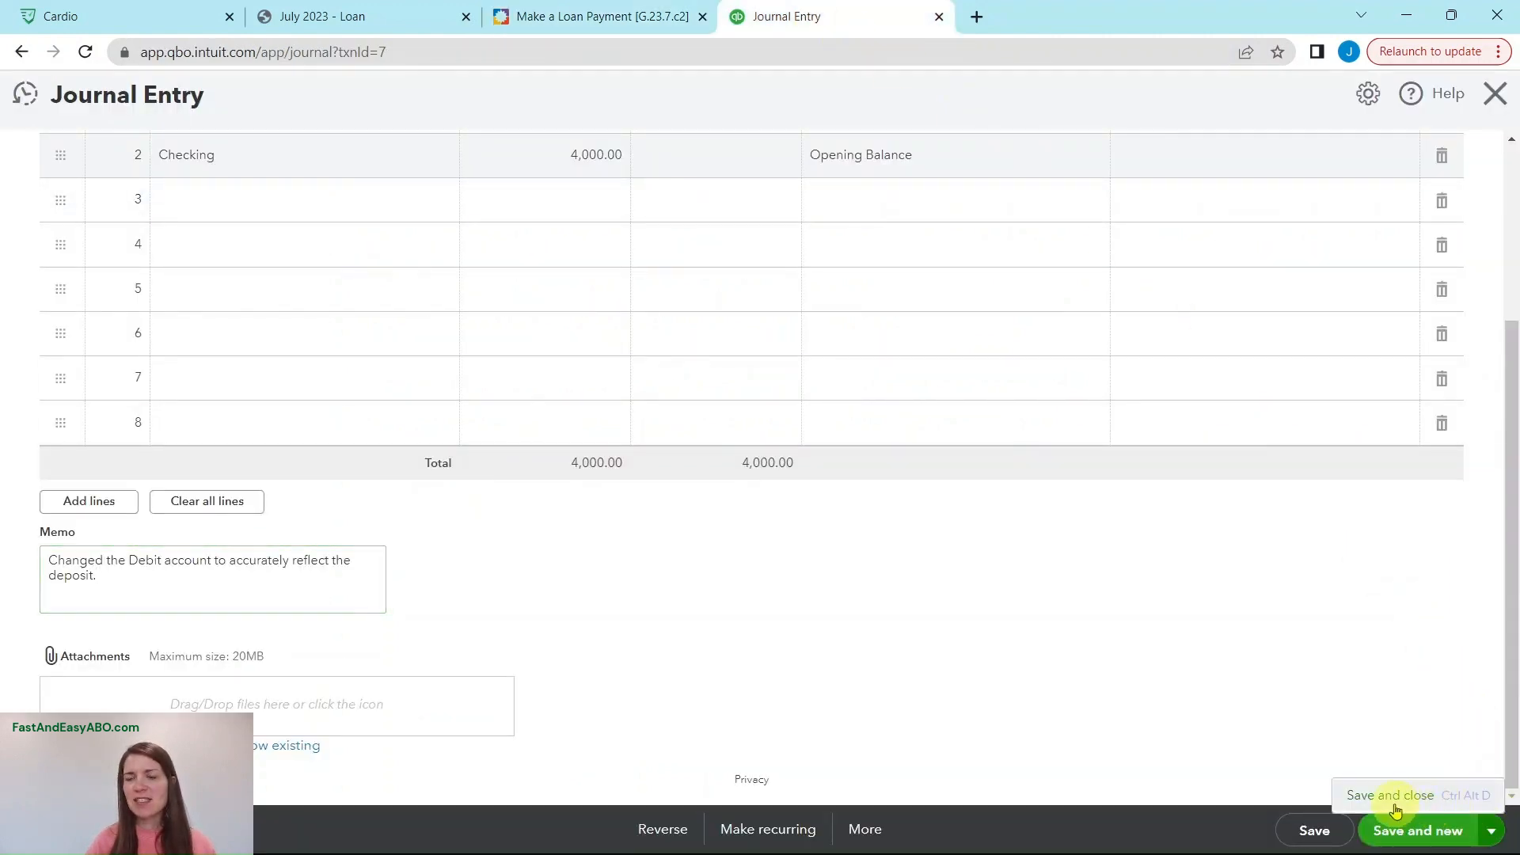
pyautogui.click(1394, 798)
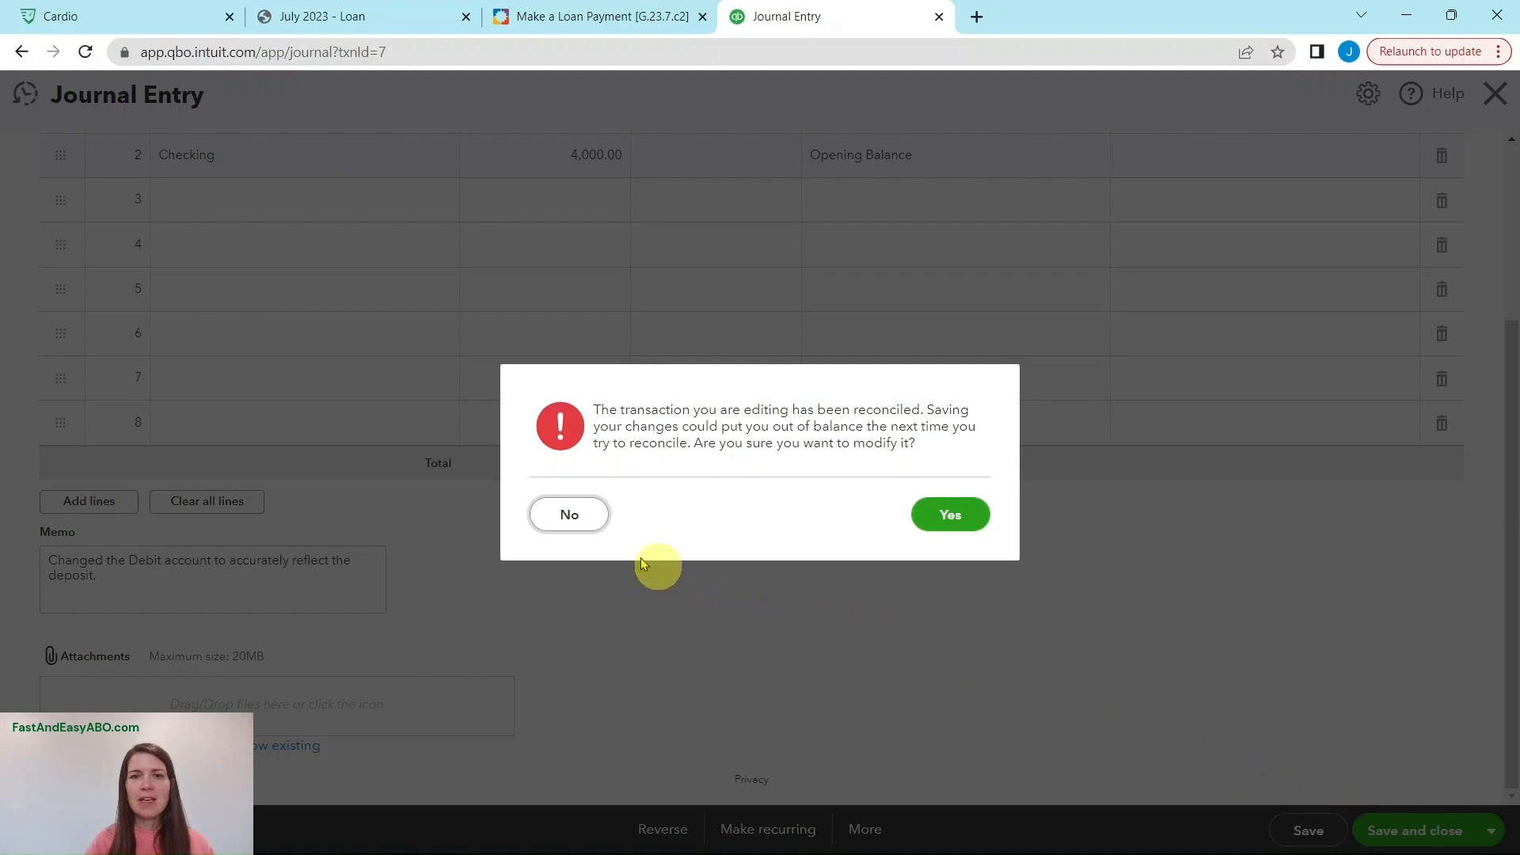
# Consult Step 12 of the exercise about the reconciled transaction and confirm modifying the journal entry.
pyautogui.click(545, 14)
pyautogui.click(150, 564)
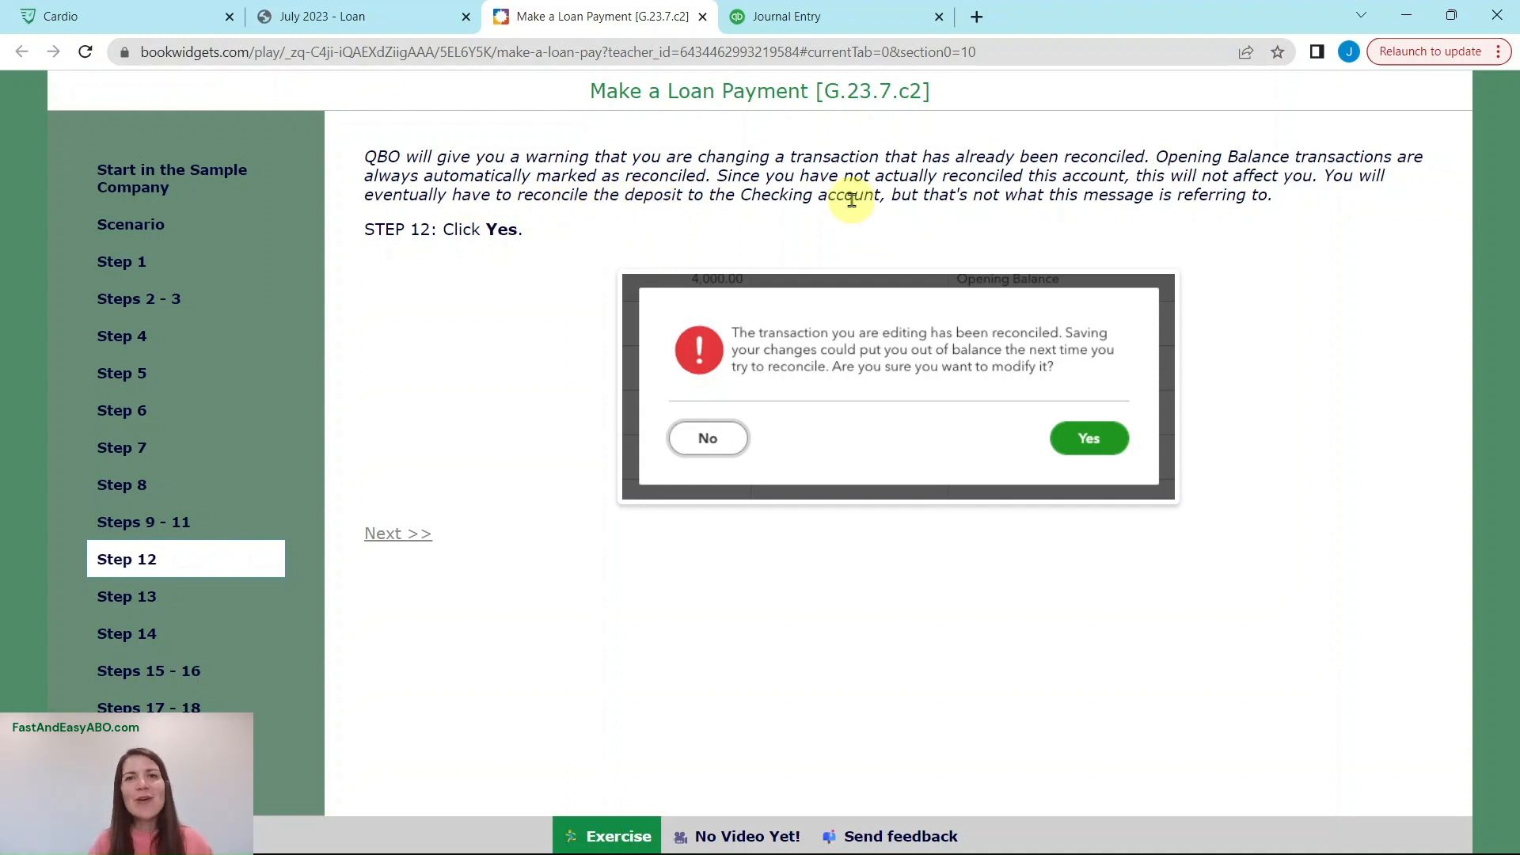
pyautogui.click(842, 25)
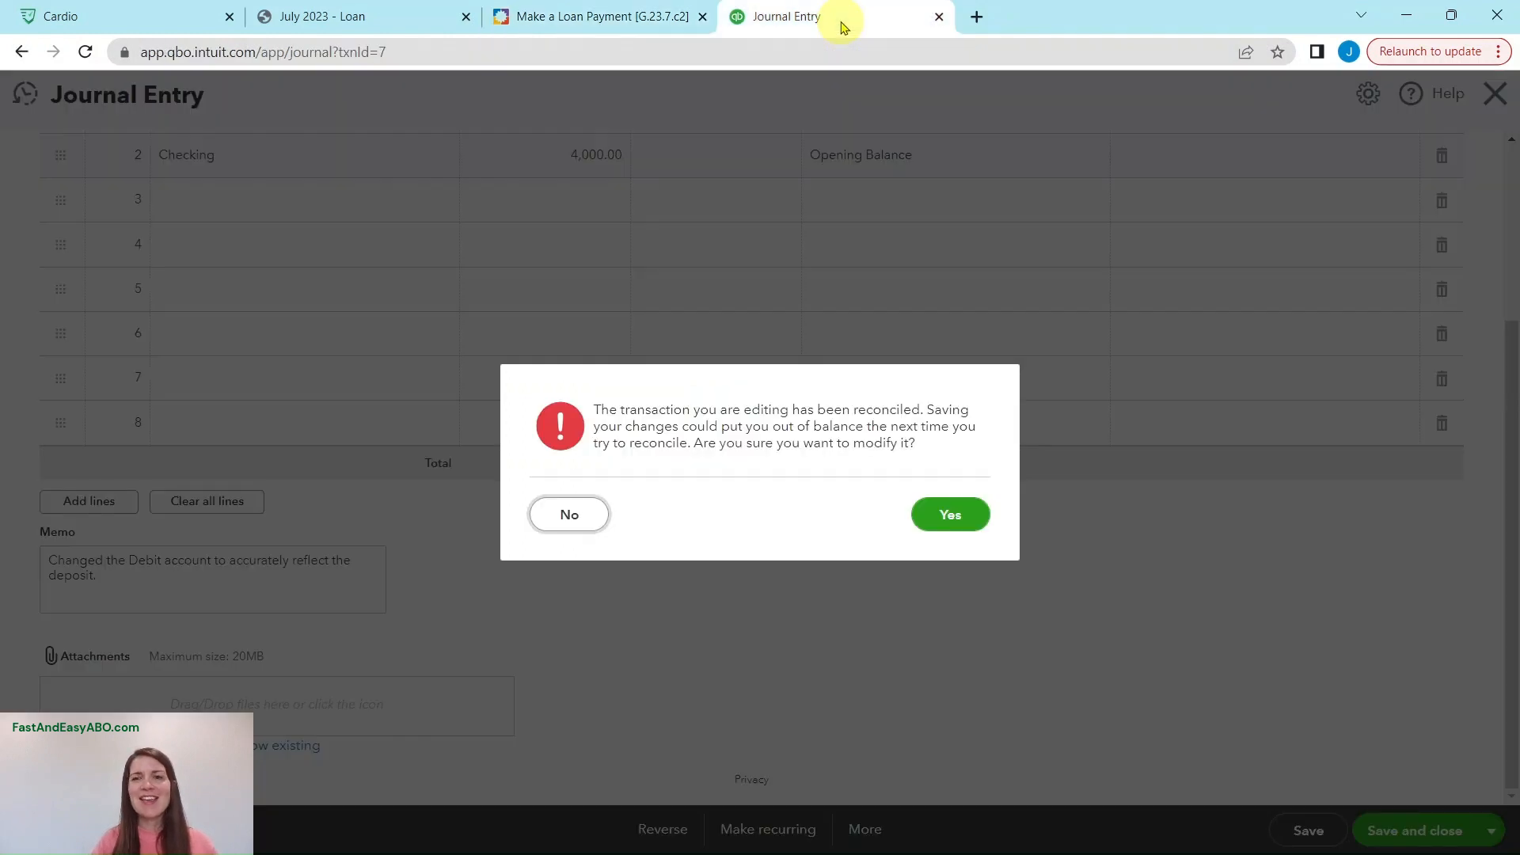
pyautogui.click(958, 516)
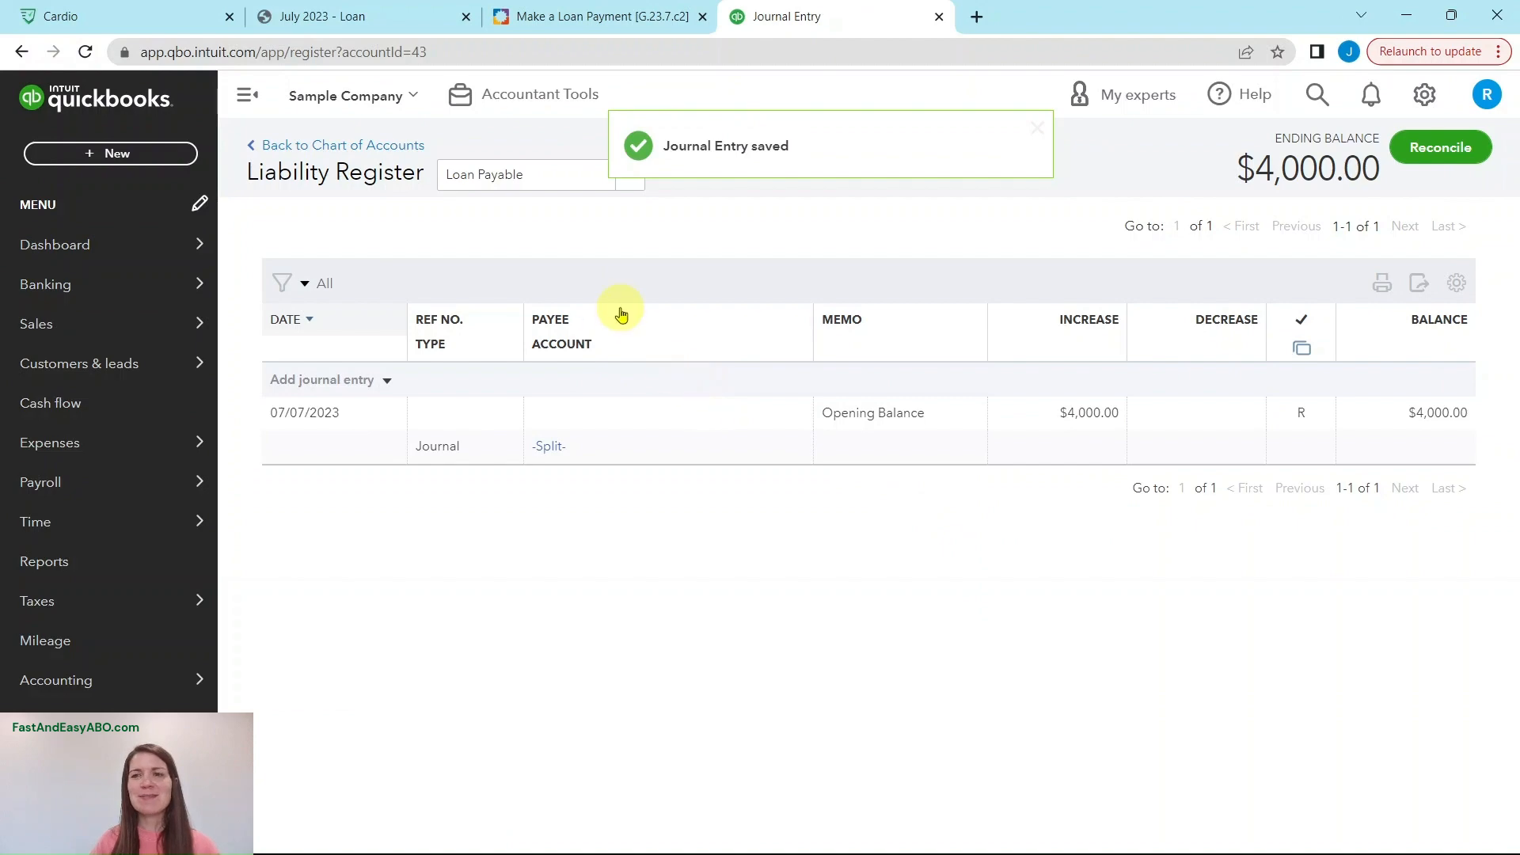
# Read Step 13 of the exercise and start a new expense in the sample company.
pyautogui.click(543, 16)
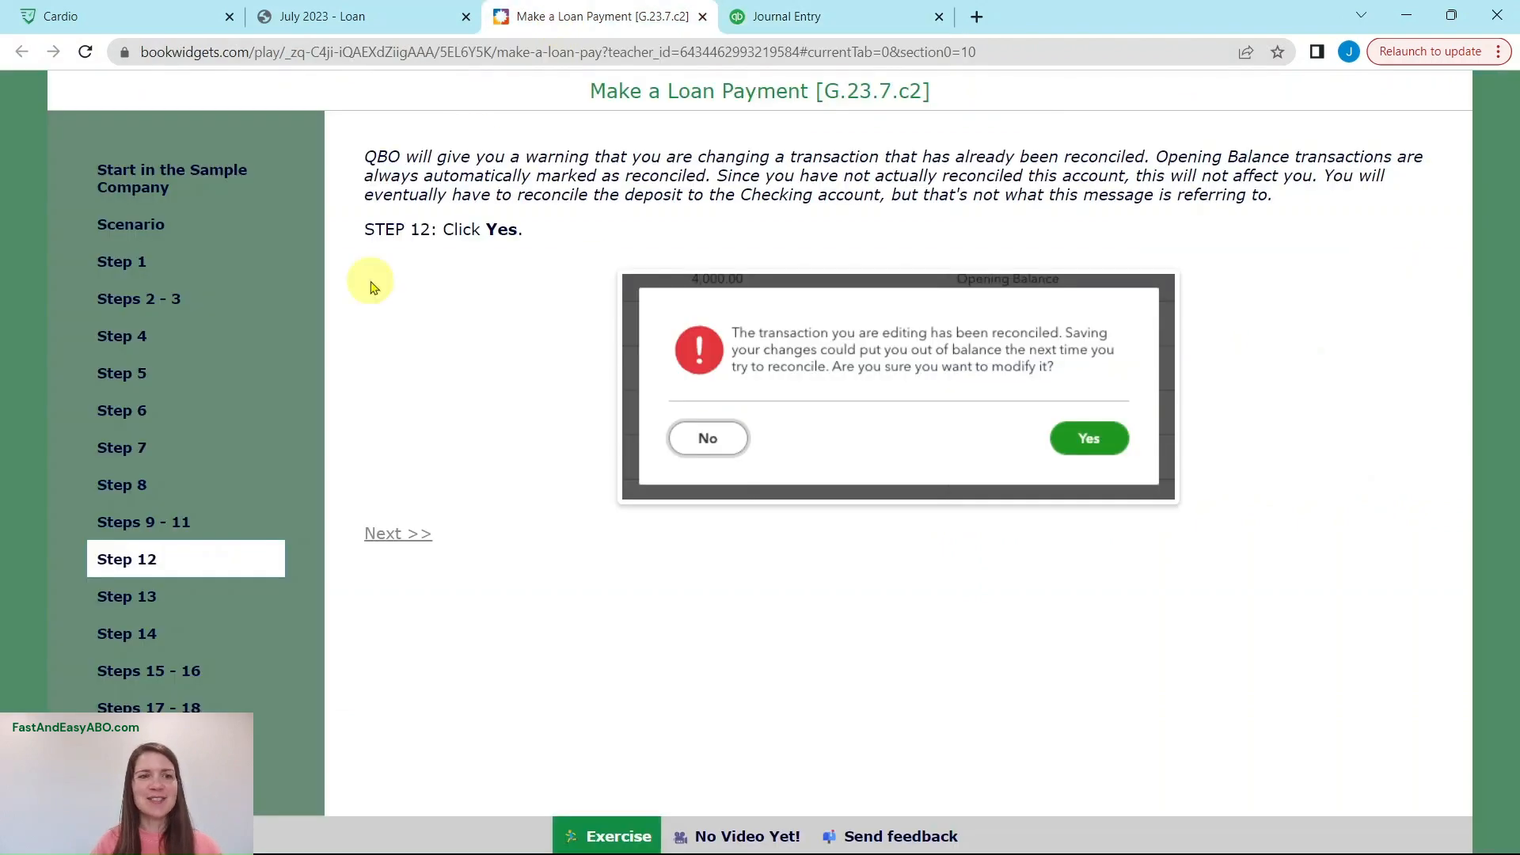
pyautogui.click(127, 600)
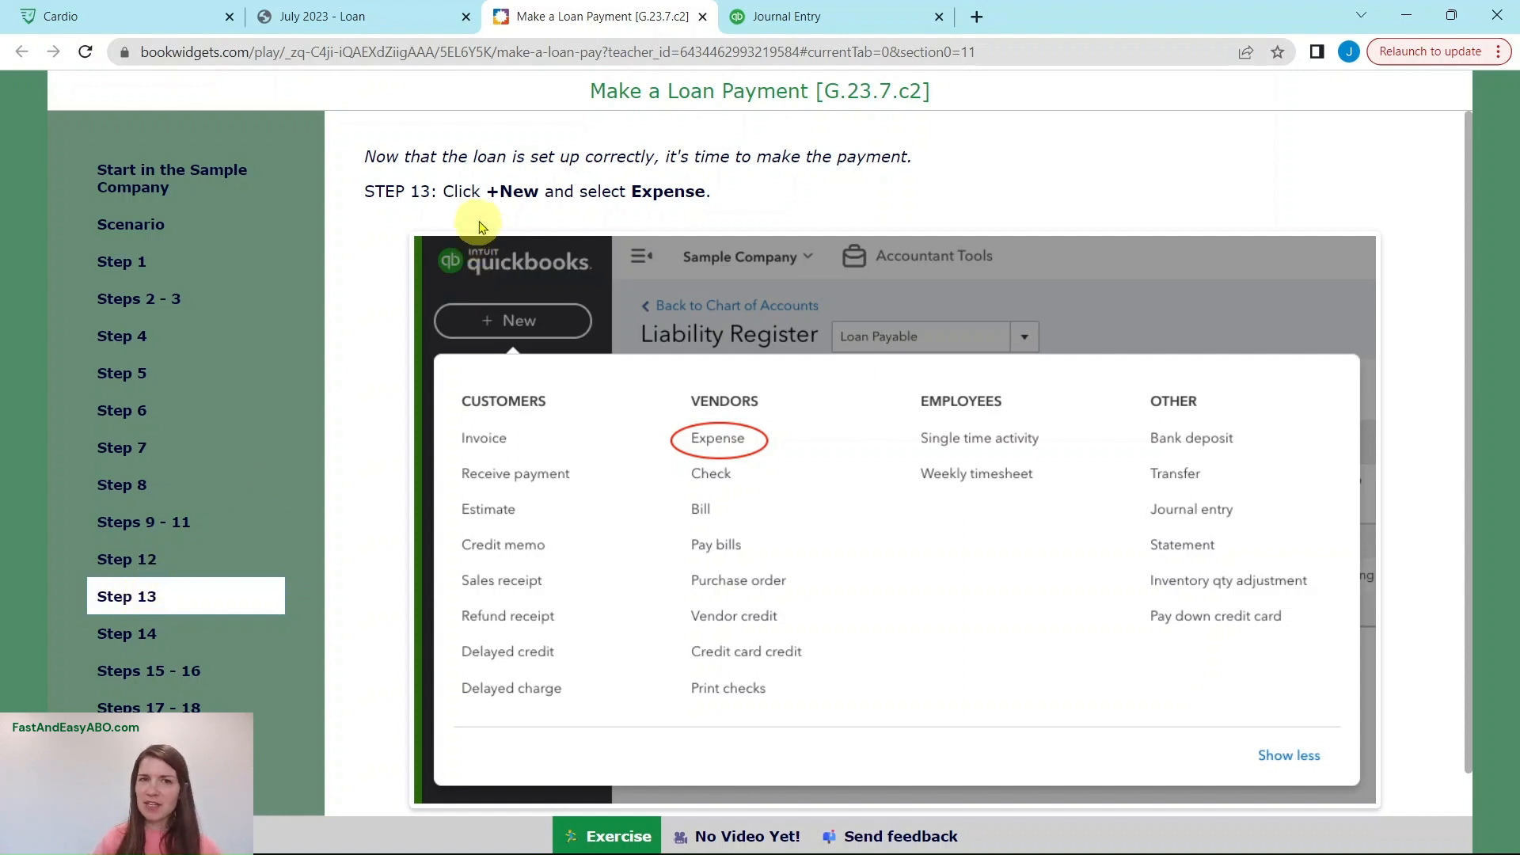
pyautogui.click(838, 26)
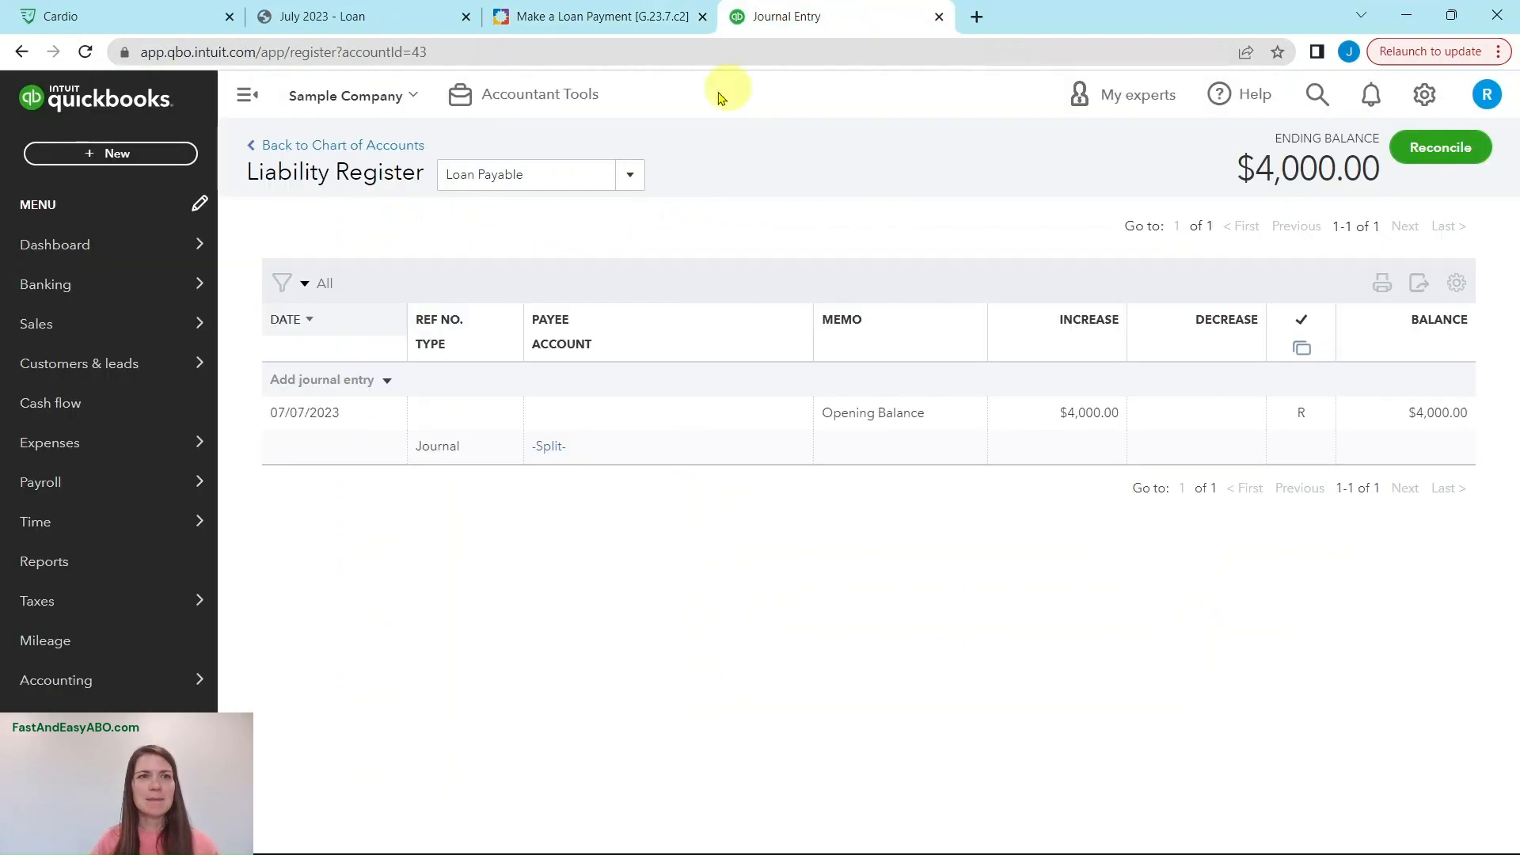
pyautogui.click(119, 154)
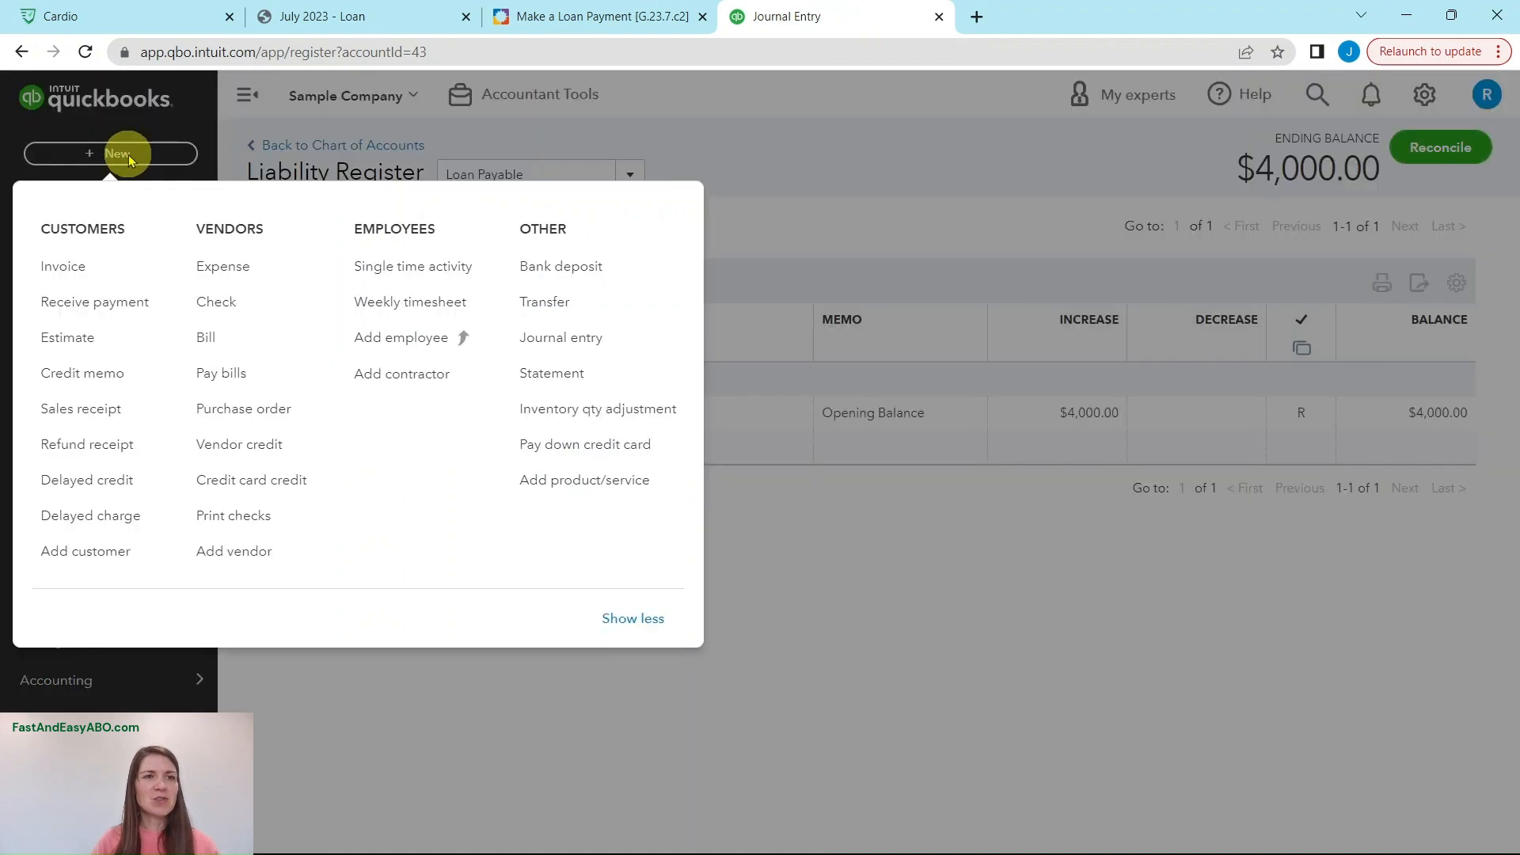
pyautogui.click(220, 270)
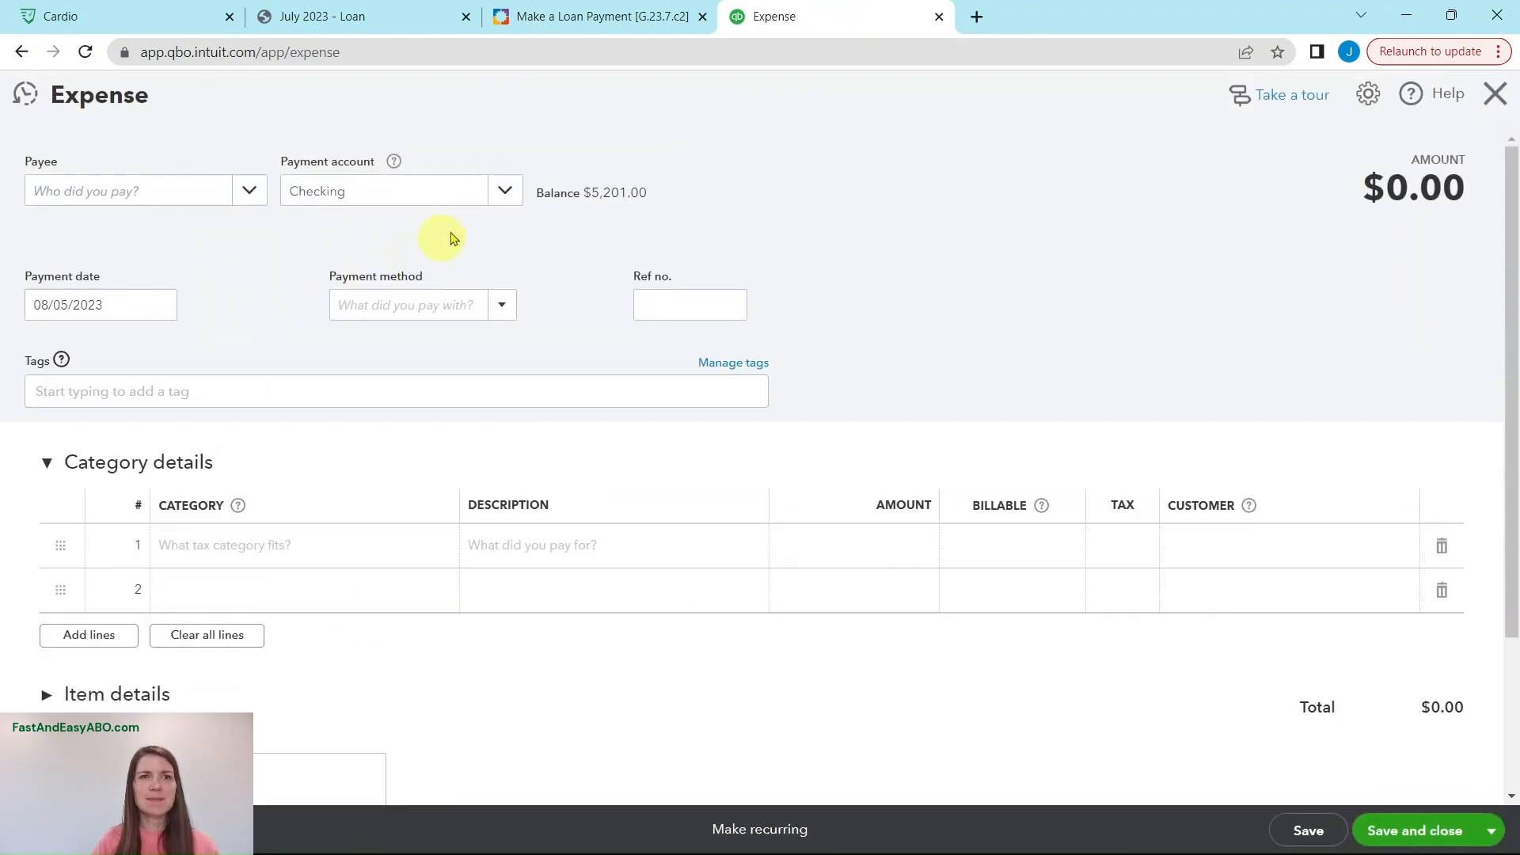
# Read Step 14 of the exercise and start a new payee for the expense with the vendor display name Example Bank Loan.
pyautogui.click(625, 24)
pyautogui.click(150, 633)
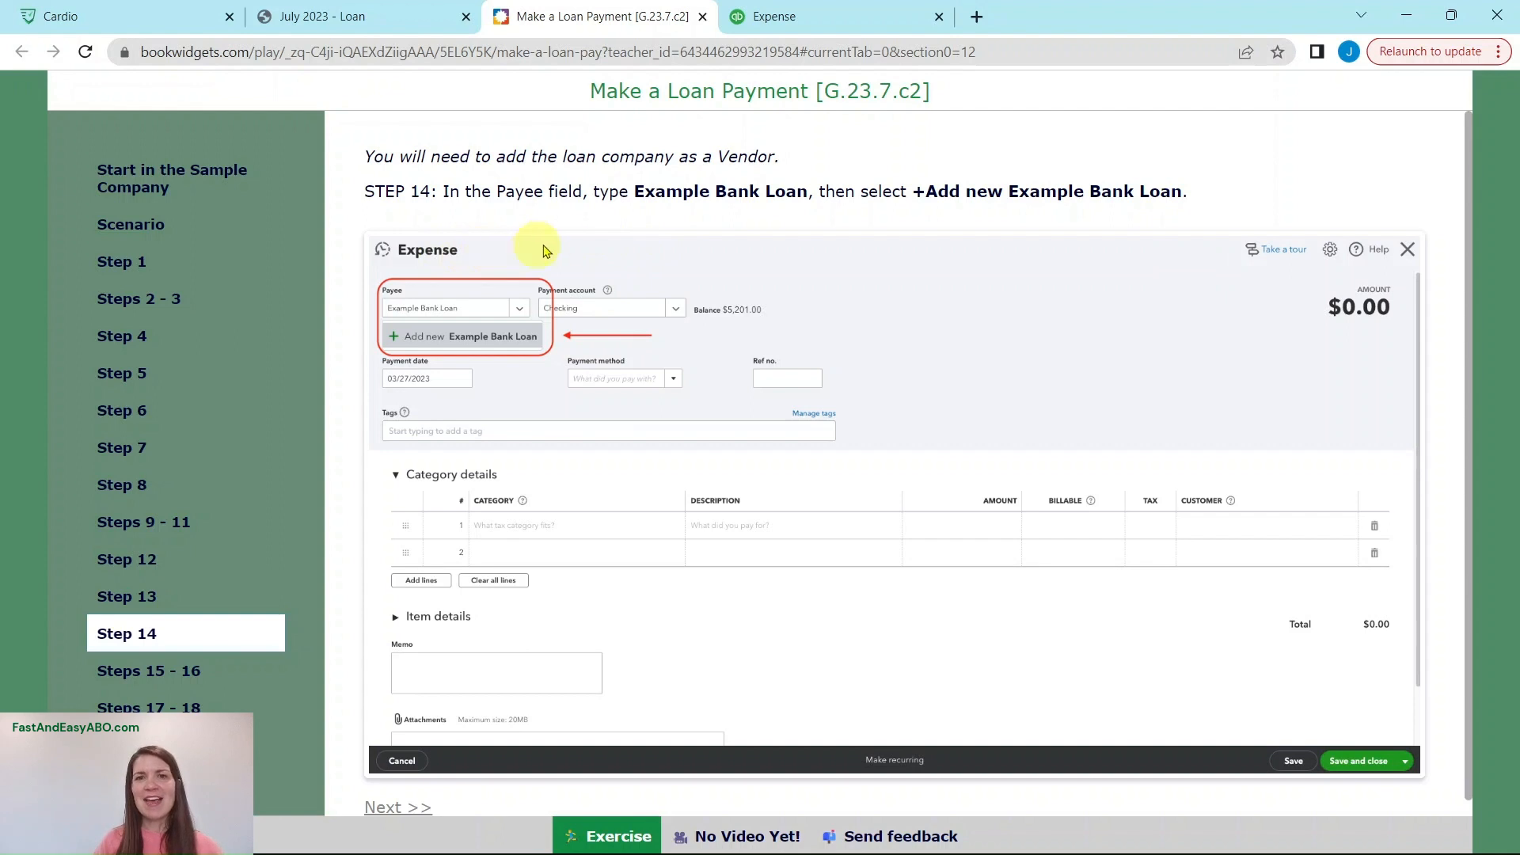
pyautogui.click(824, 29)
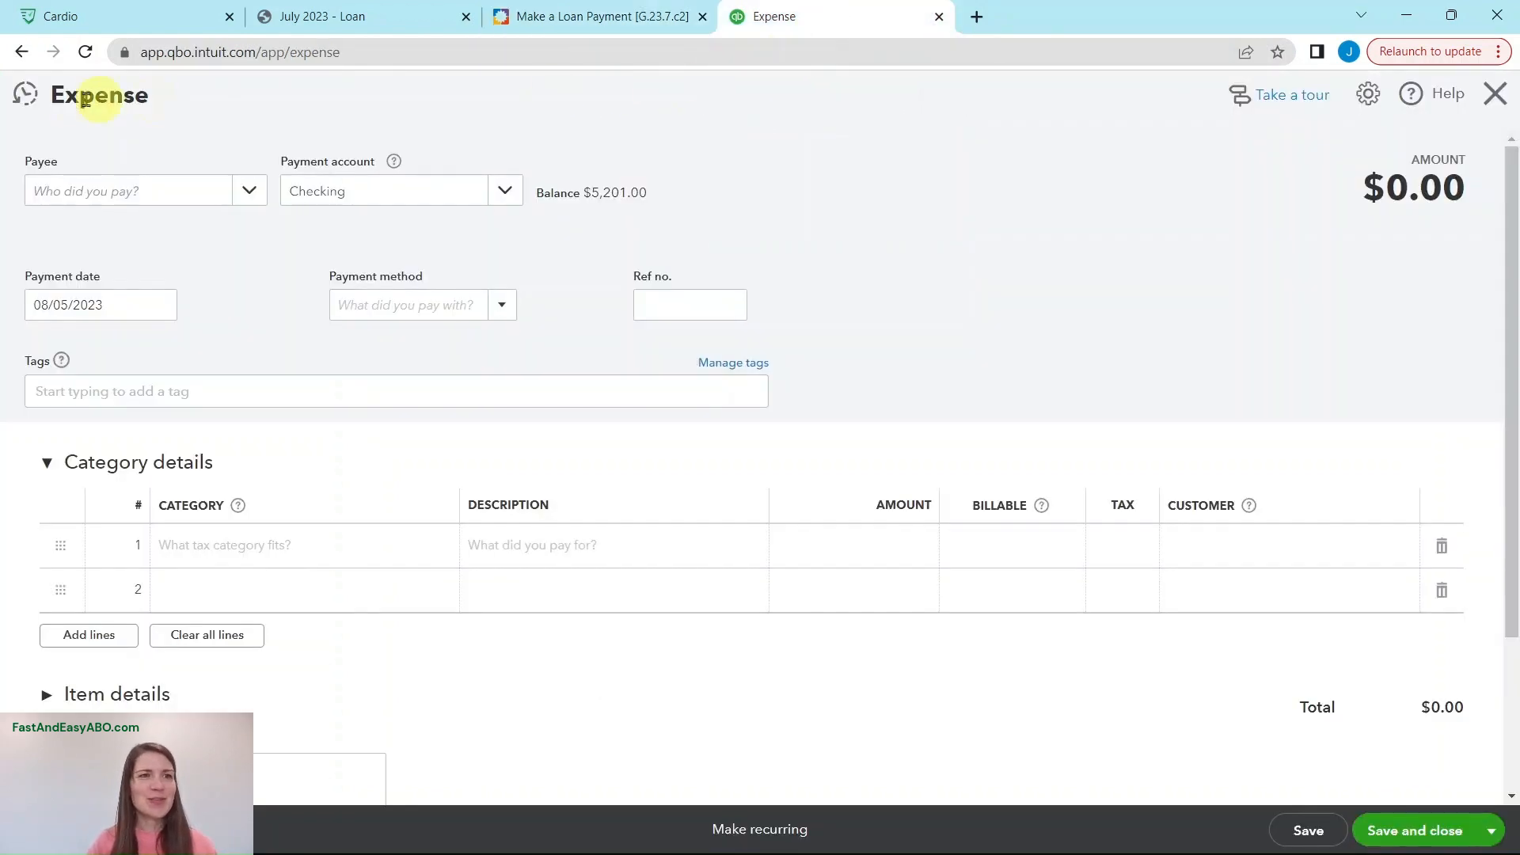
pyautogui.click(61, 190)
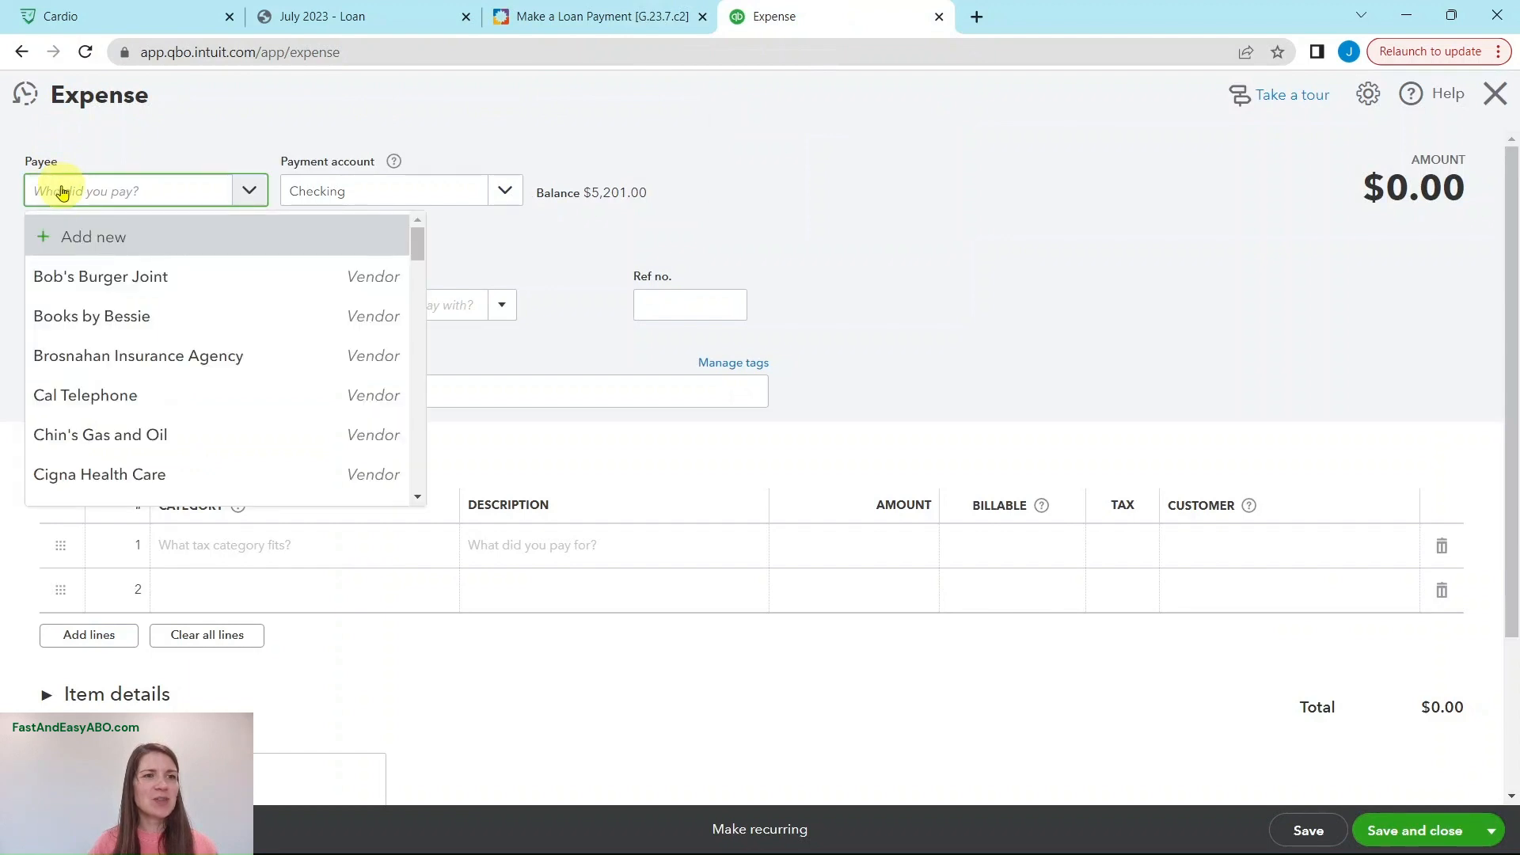
pyautogui.click(59, 239)
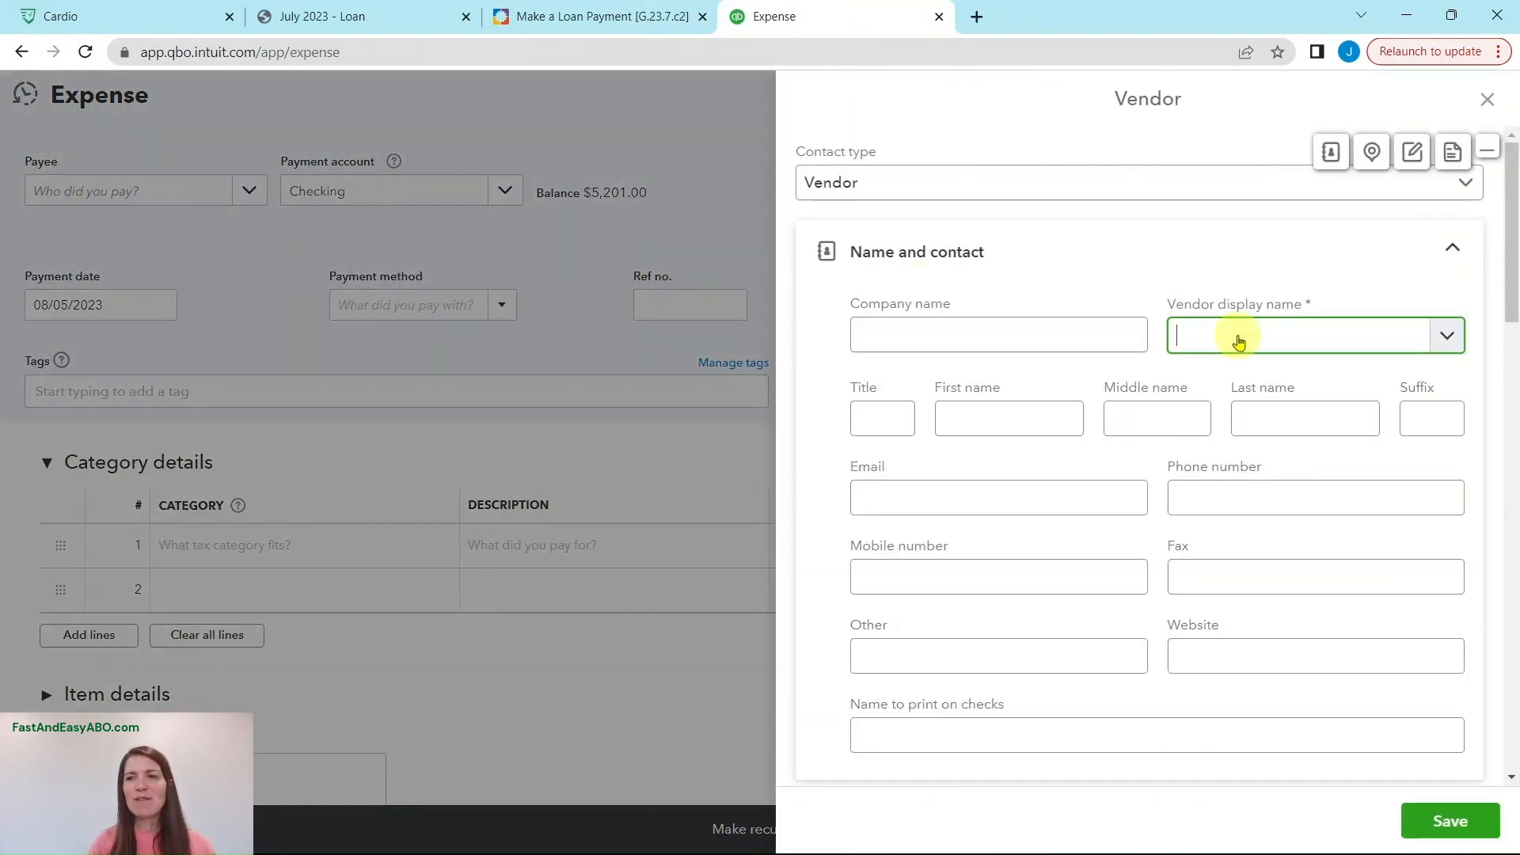
pyautogui.write('E')
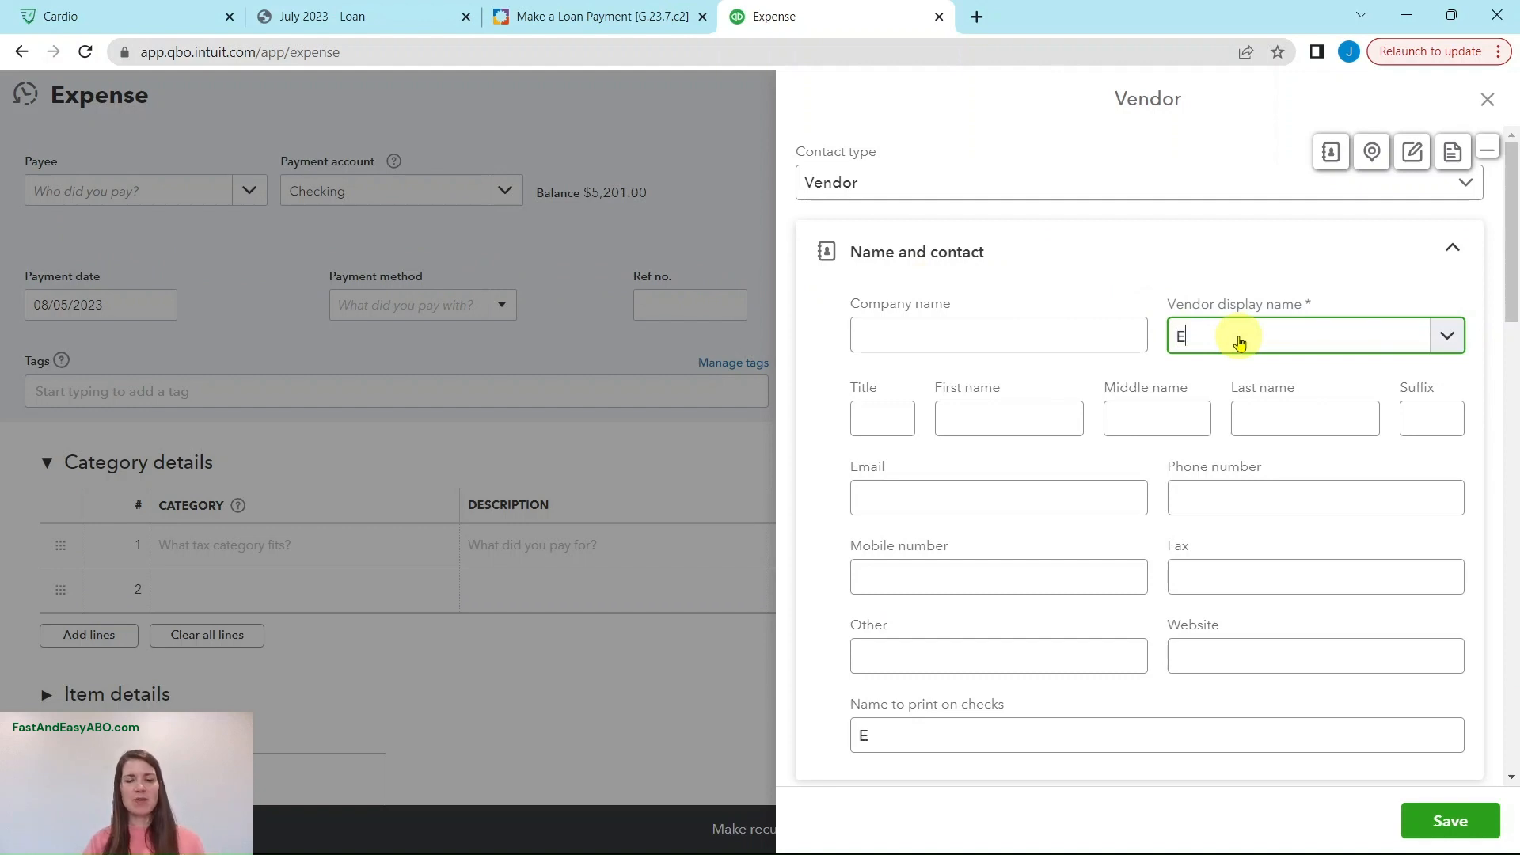
pyautogui.write('xmap')
pyautogui.press('BackSpace')
pyautogui.press('BackSpace')
pyautogui.press('BackSpace')
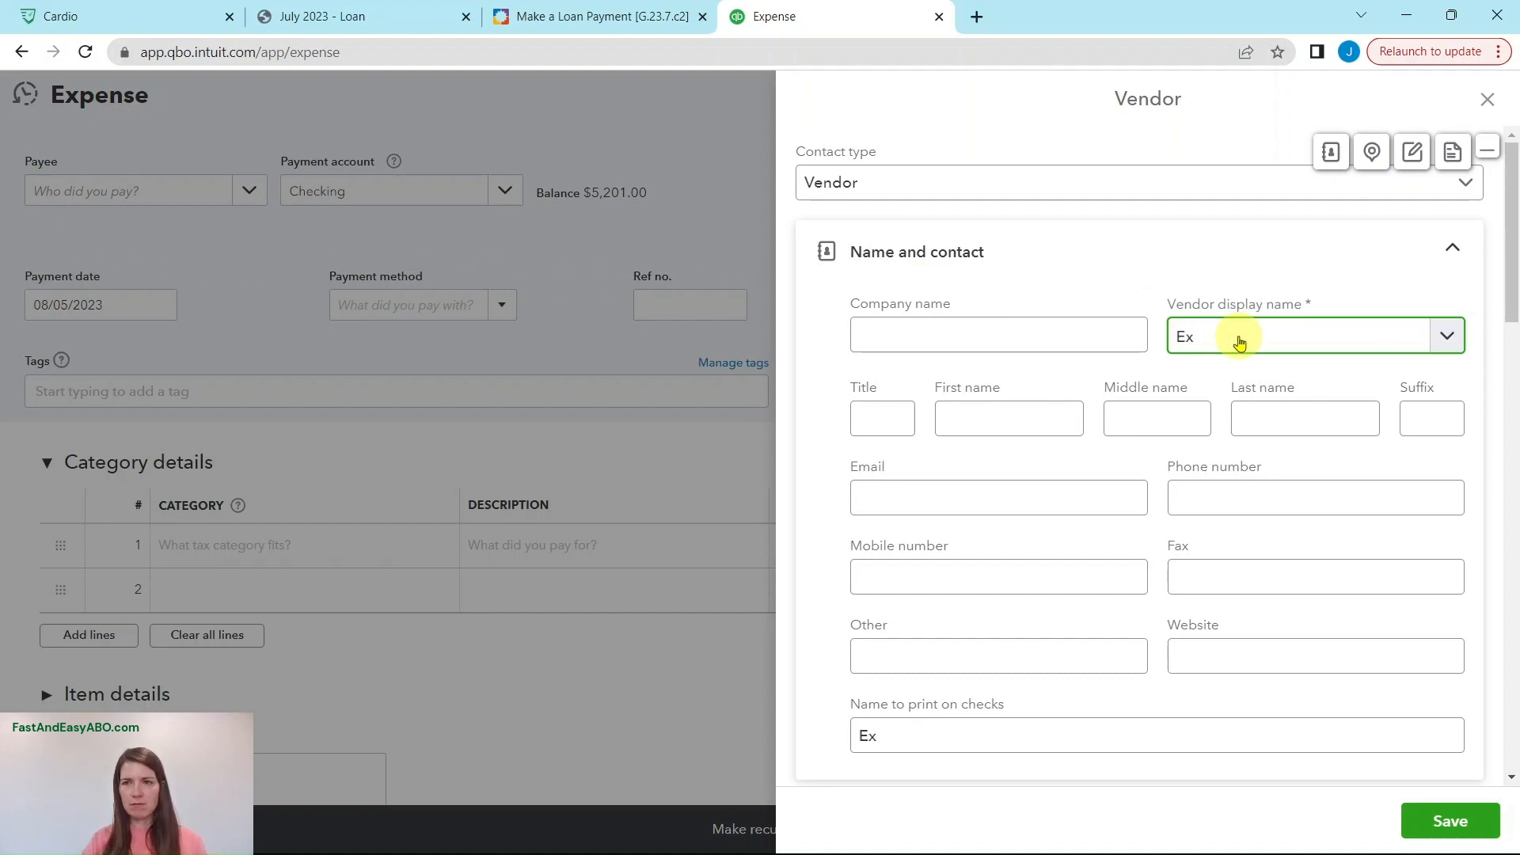
pyautogui.write('ample Bank')
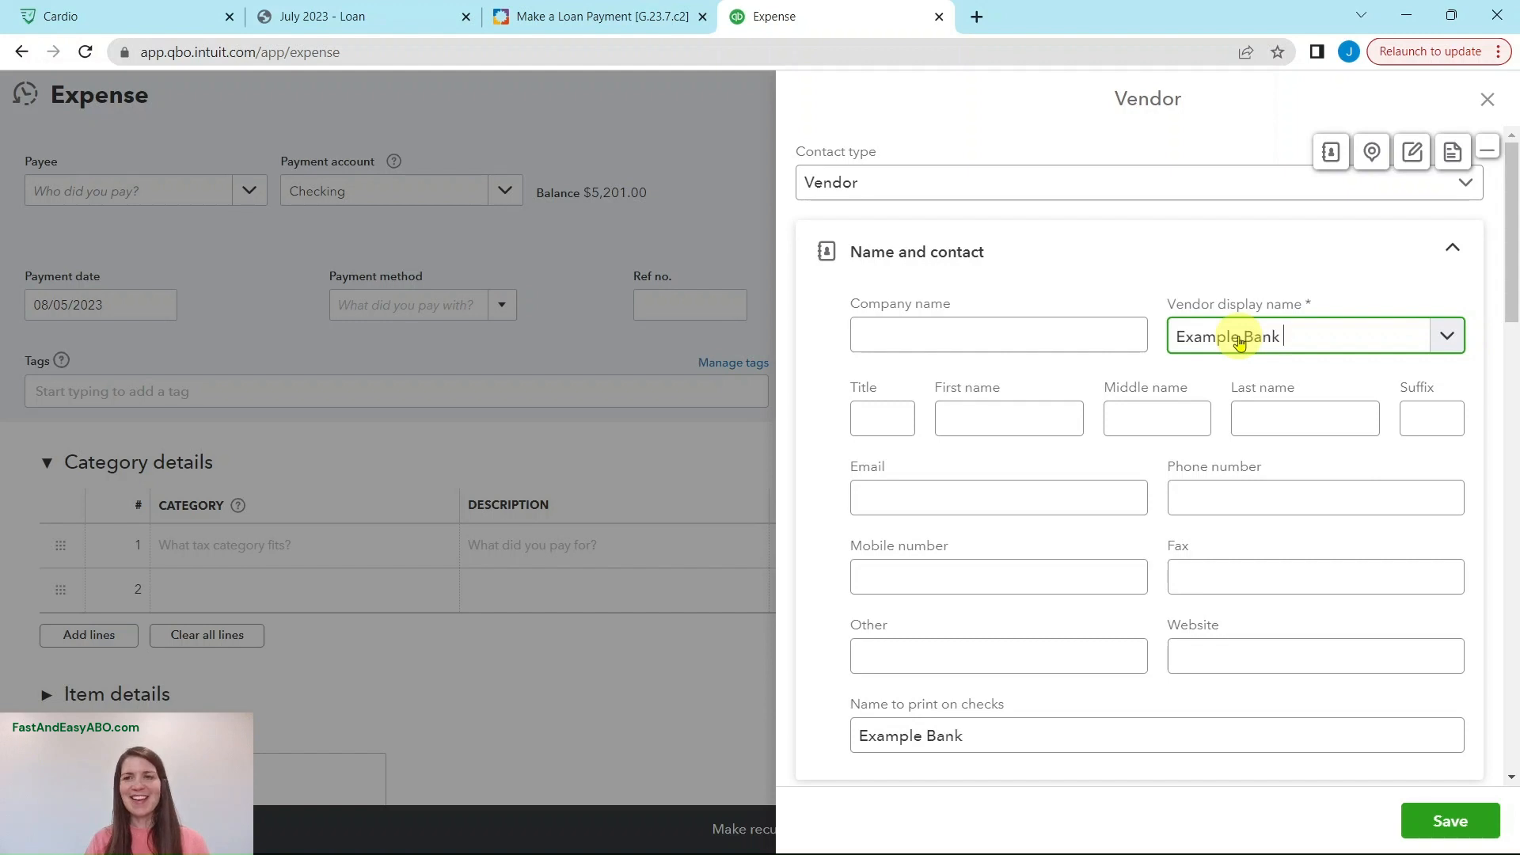
pyautogui.write(' Loan')
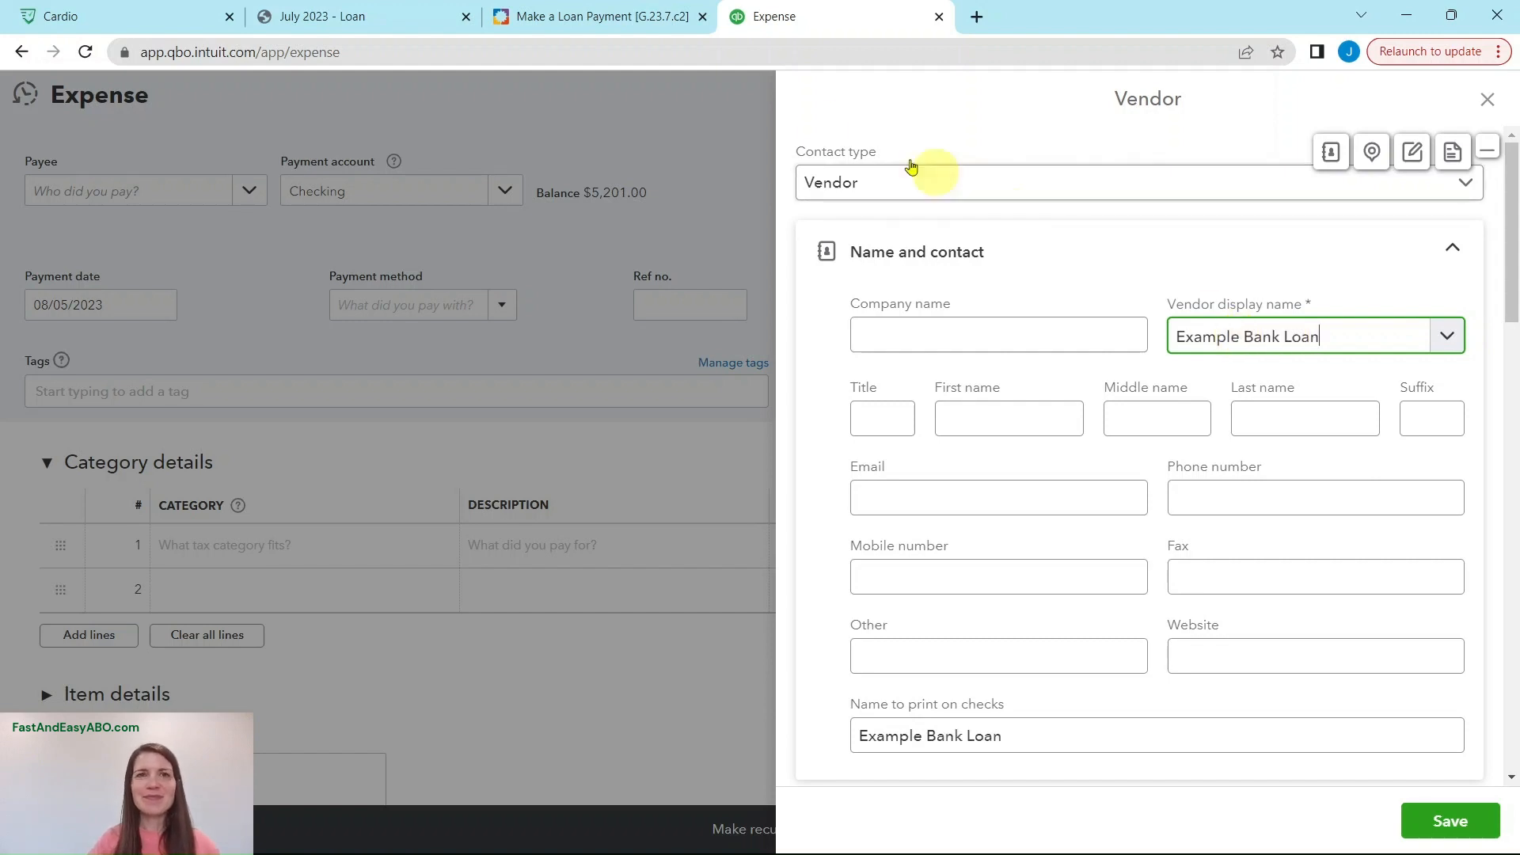
# Read Steps 15 - 16 of the exercise and attach the July 2023 - Loan file to the new vendor record.
pyautogui.click(581, 16)
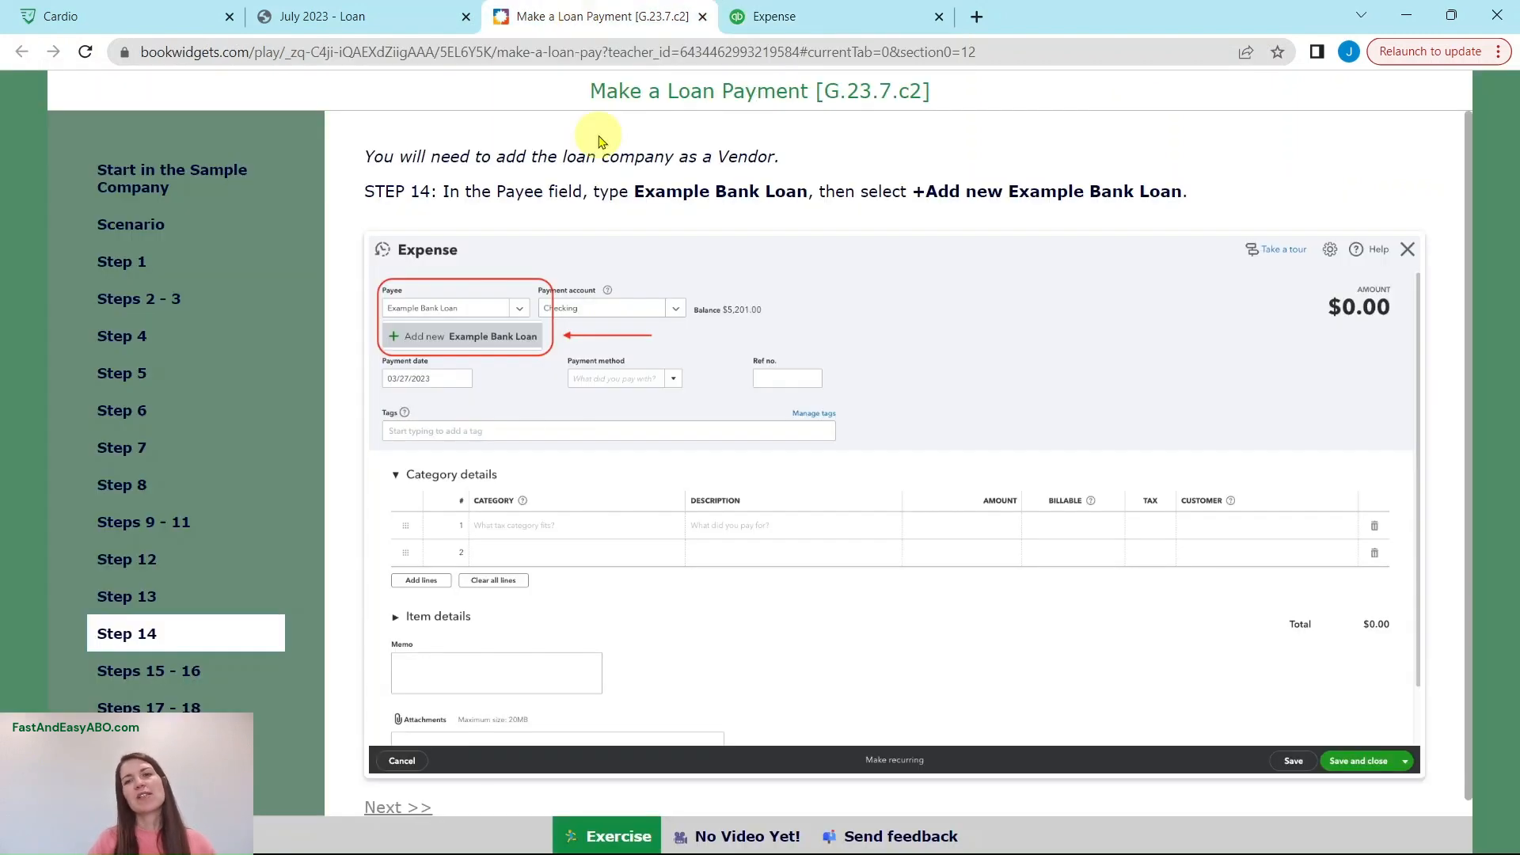
pyautogui.click(141, 672)
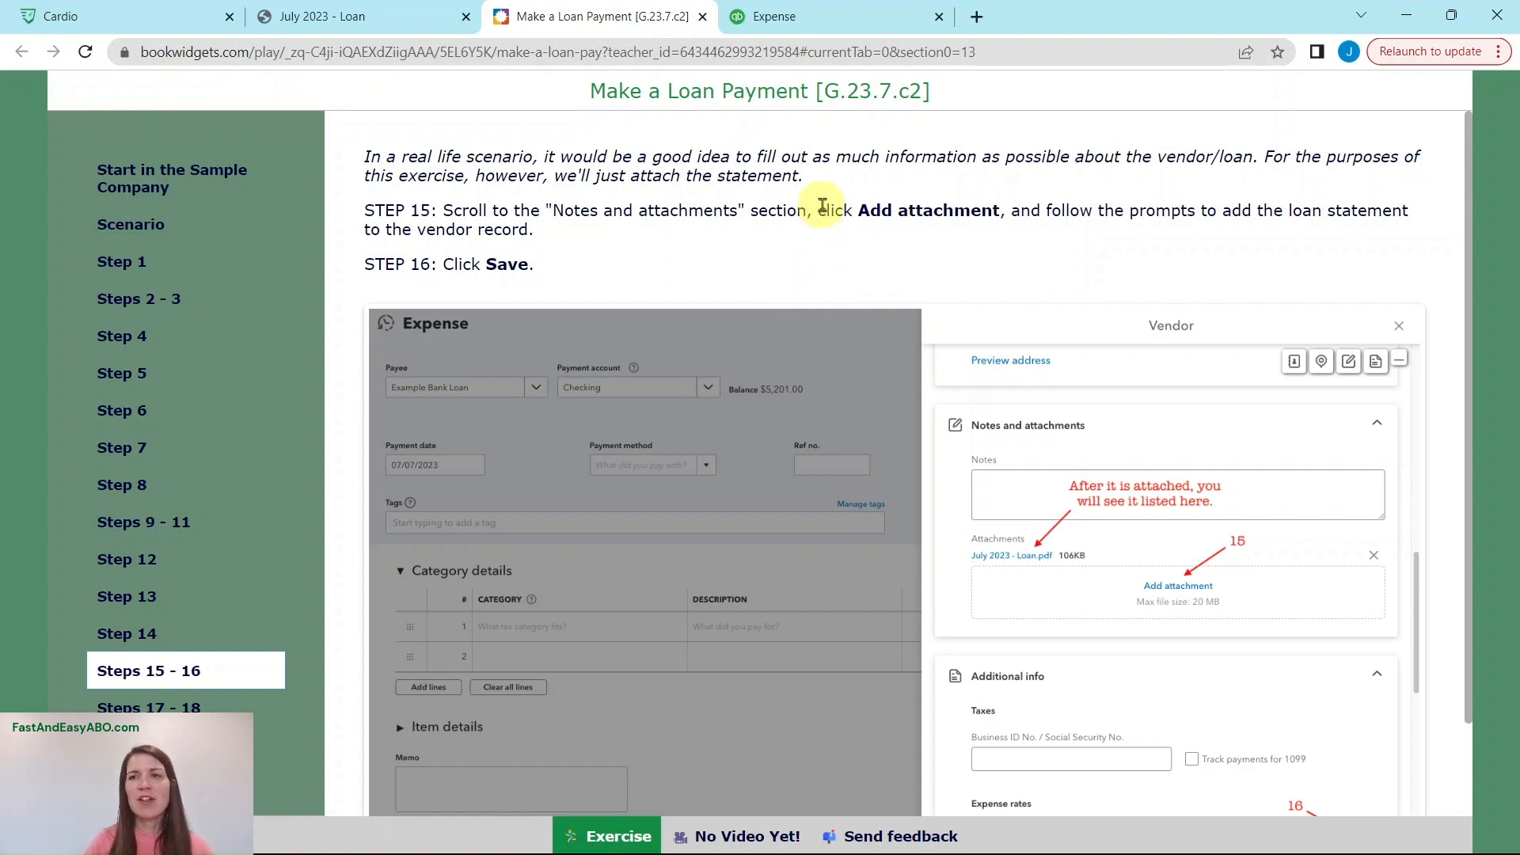
pyautogui.click(818, 20)
pyautogui.scroll(-7, 1141, 441)
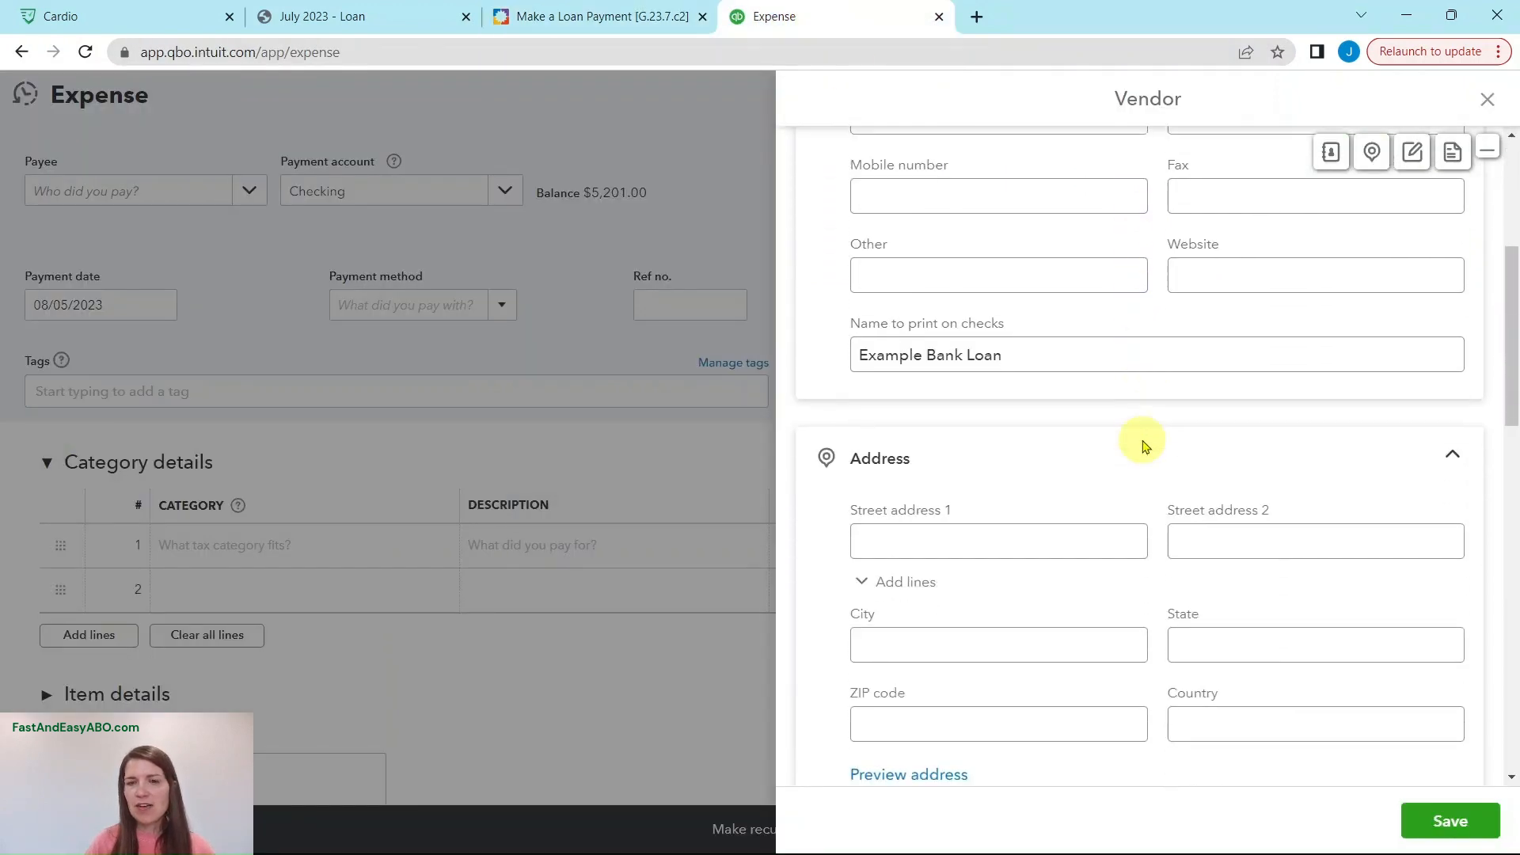
pyautogui.scroll(-2, 1142, 443)
pyautogui.scroll(8, 1140, 441)
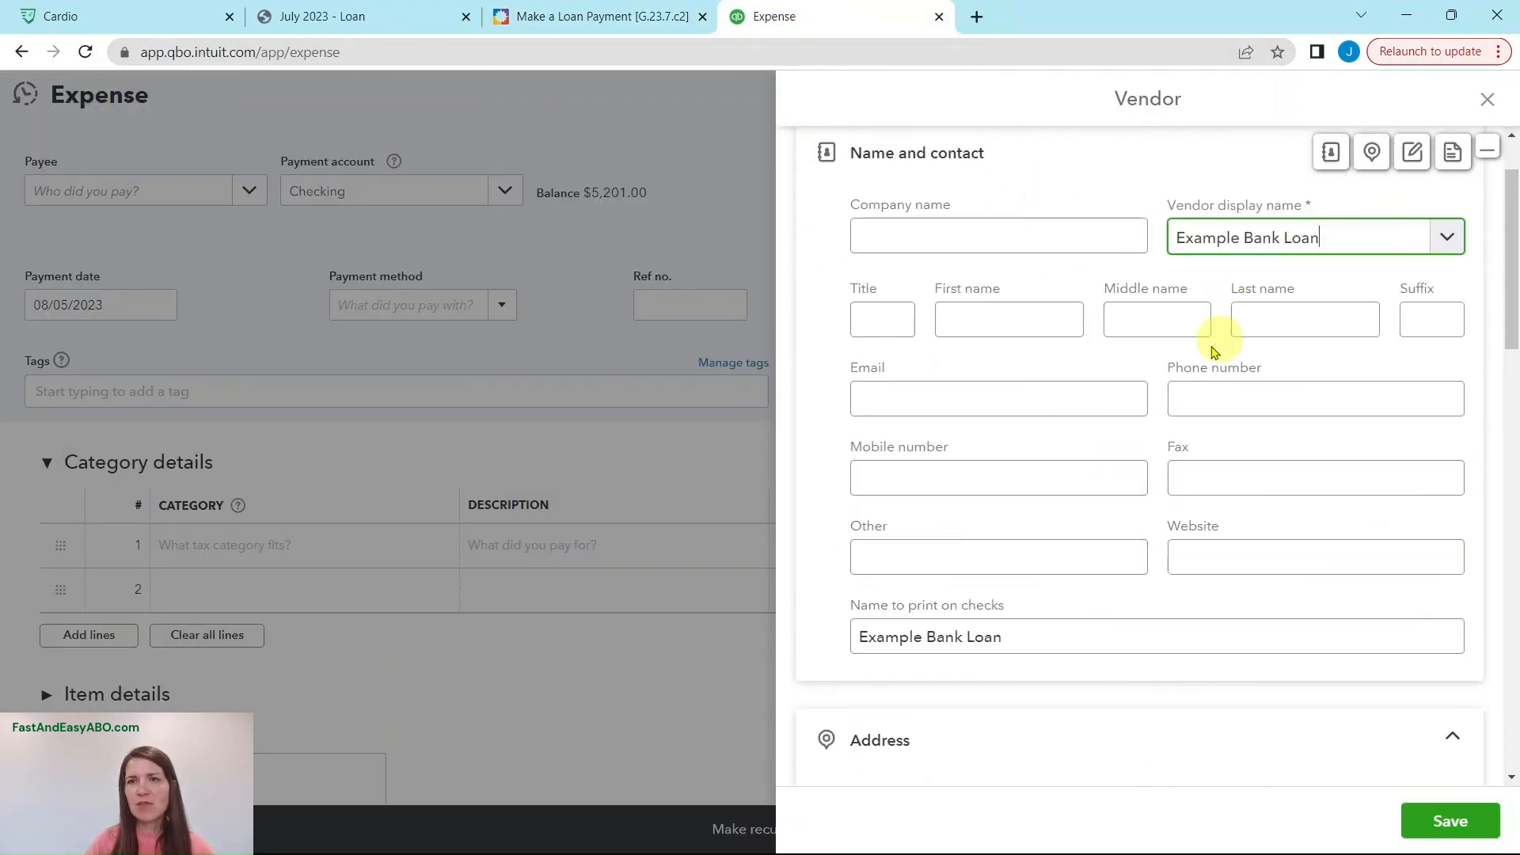
pyautogui.scroll(-3, 1254, 549)
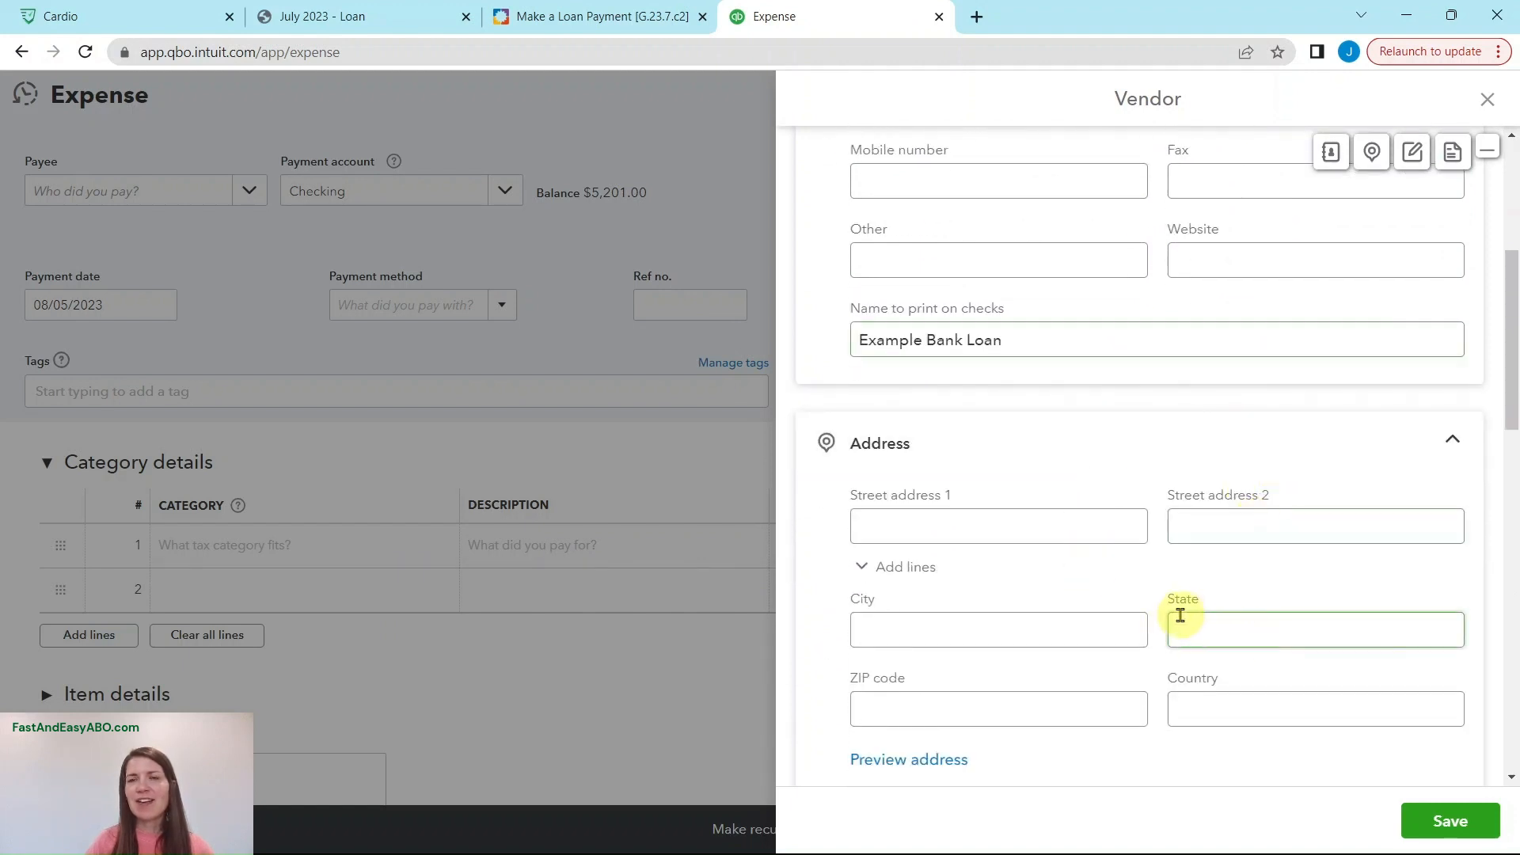
pyautogui.scroll(-2, 1169, 616)
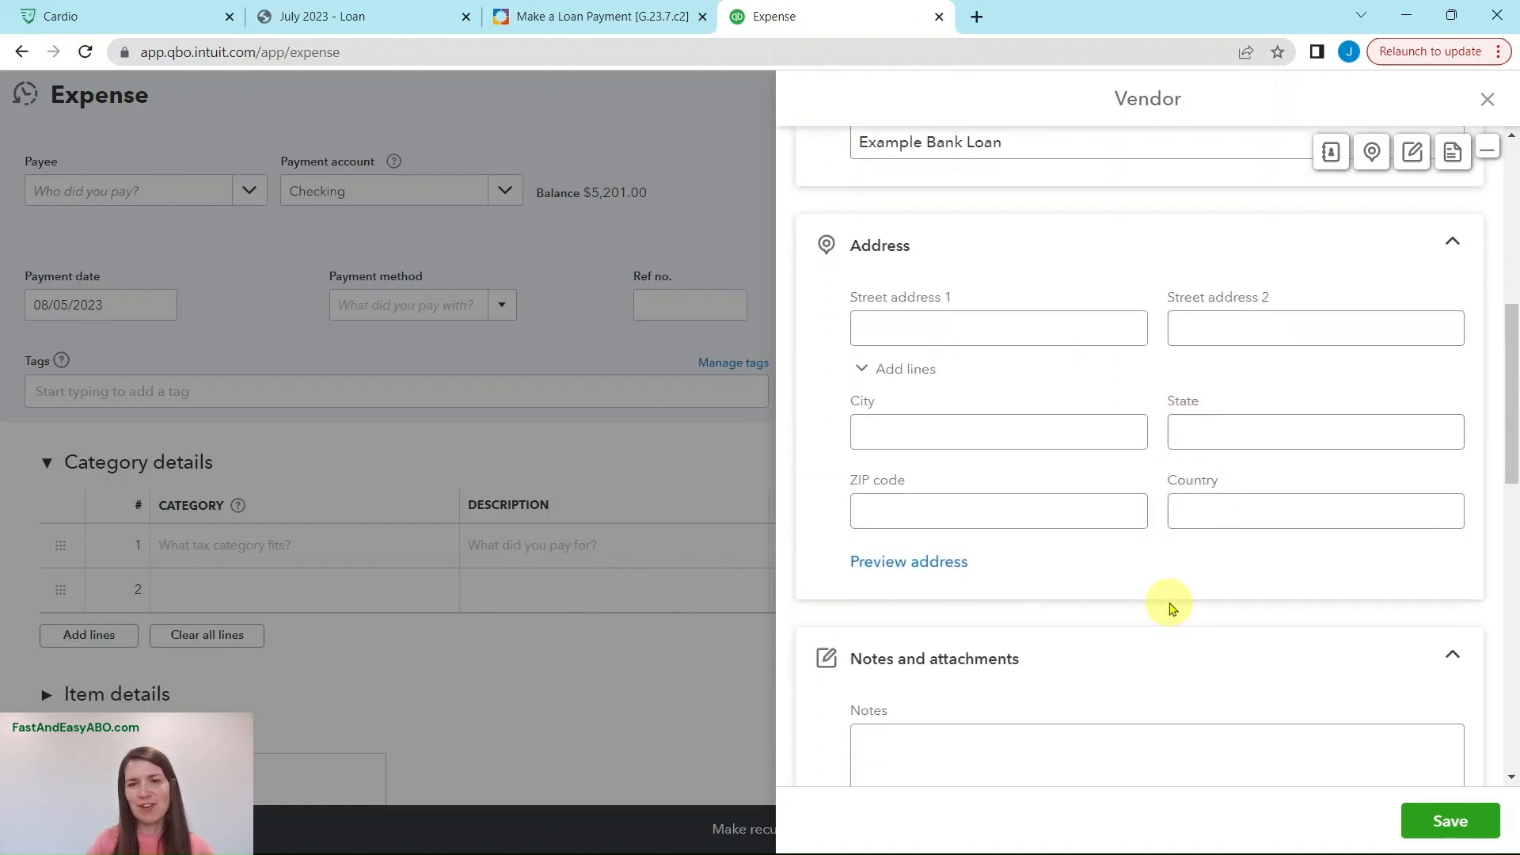
pyautogui.scroll(-4, 1170, 605)
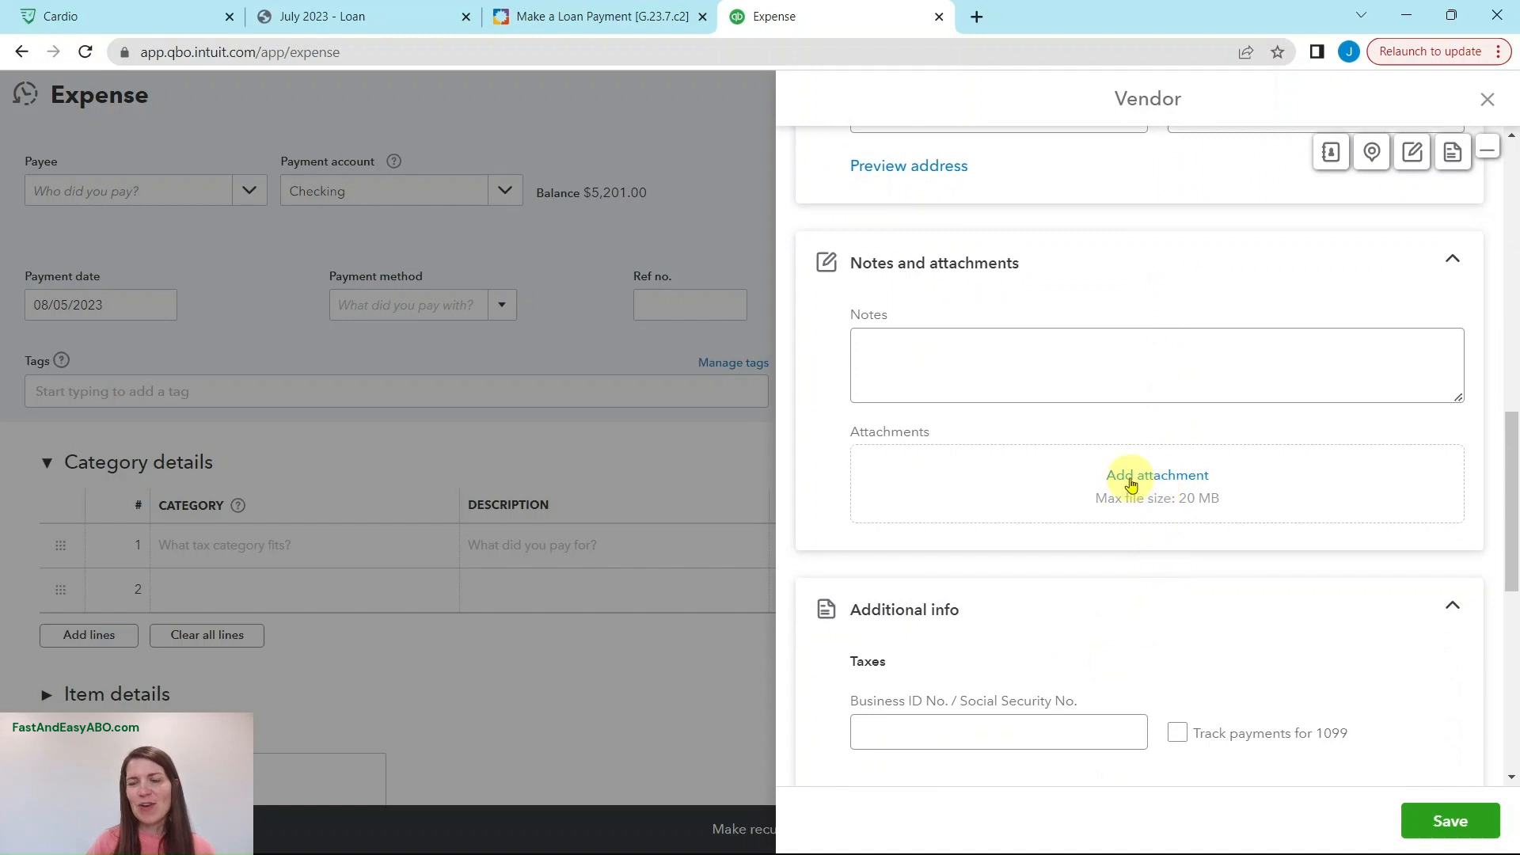
pyautogui.click(1131, 483)
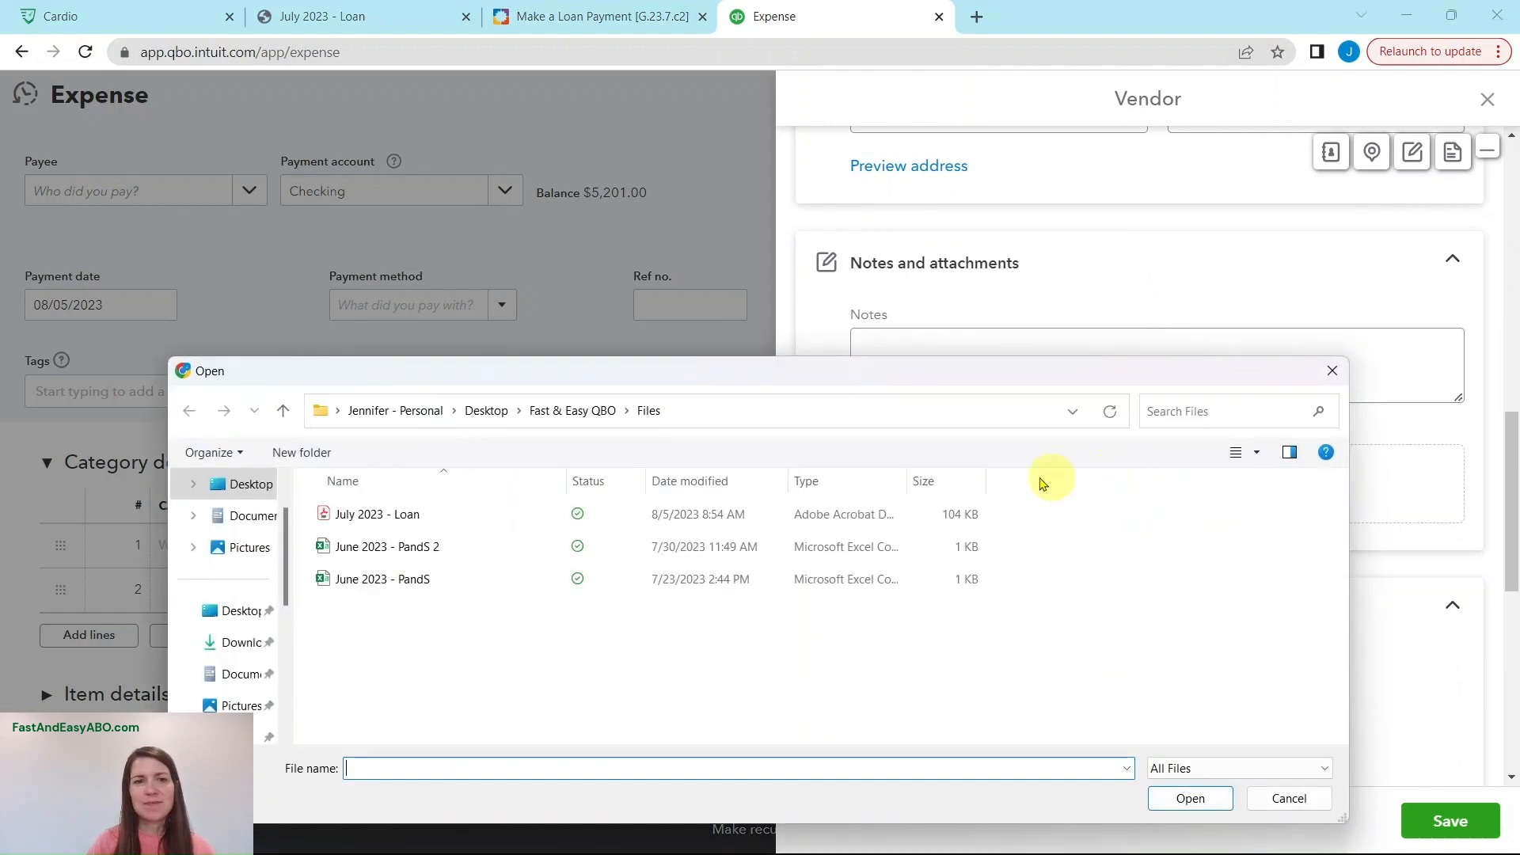
pyautogui.click(394, 523)
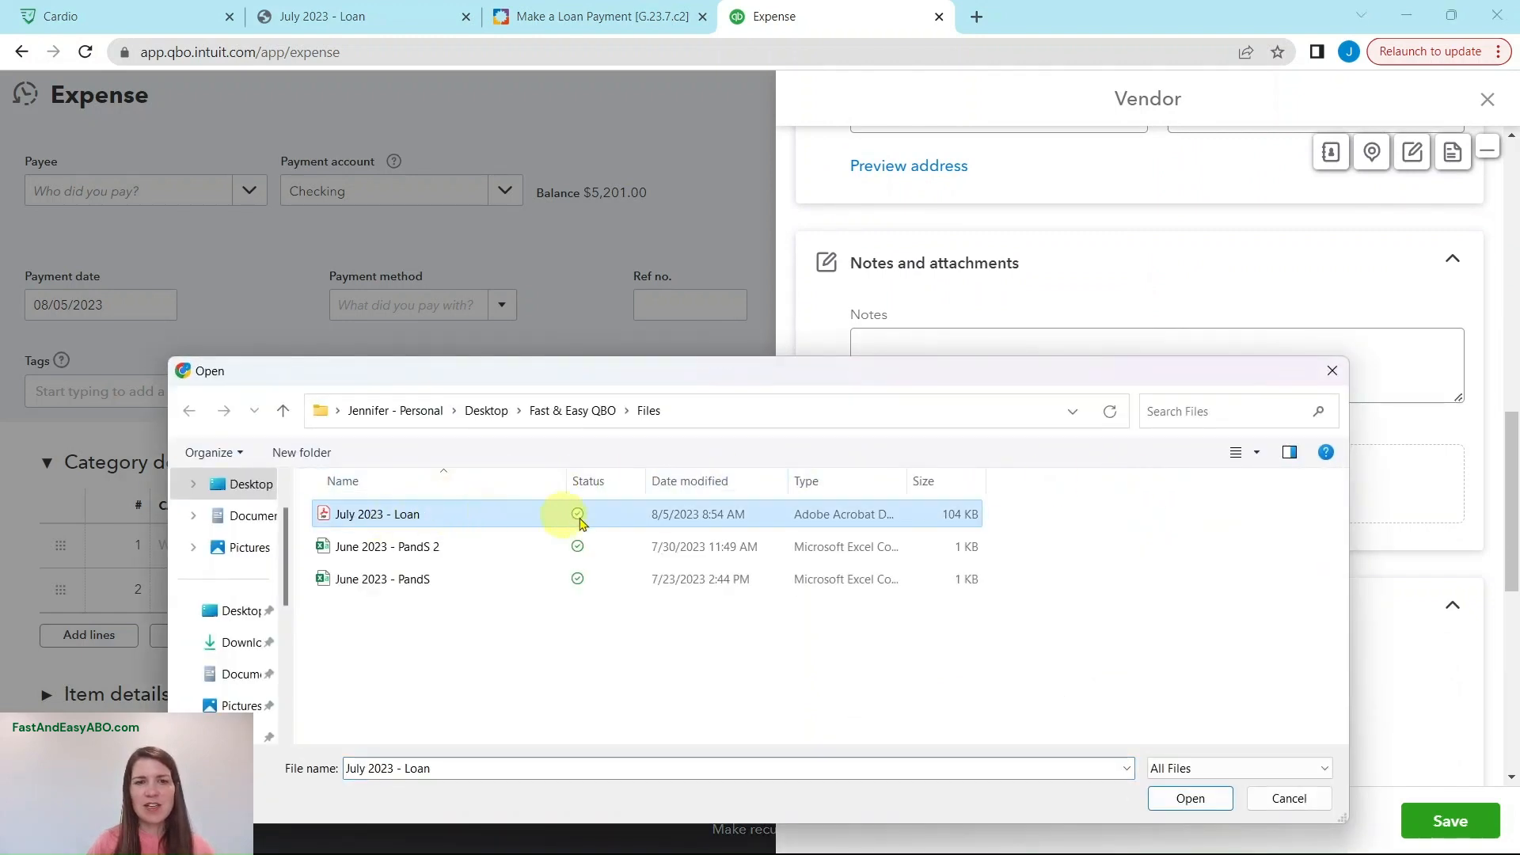
pyautogui.click(1196, 799)
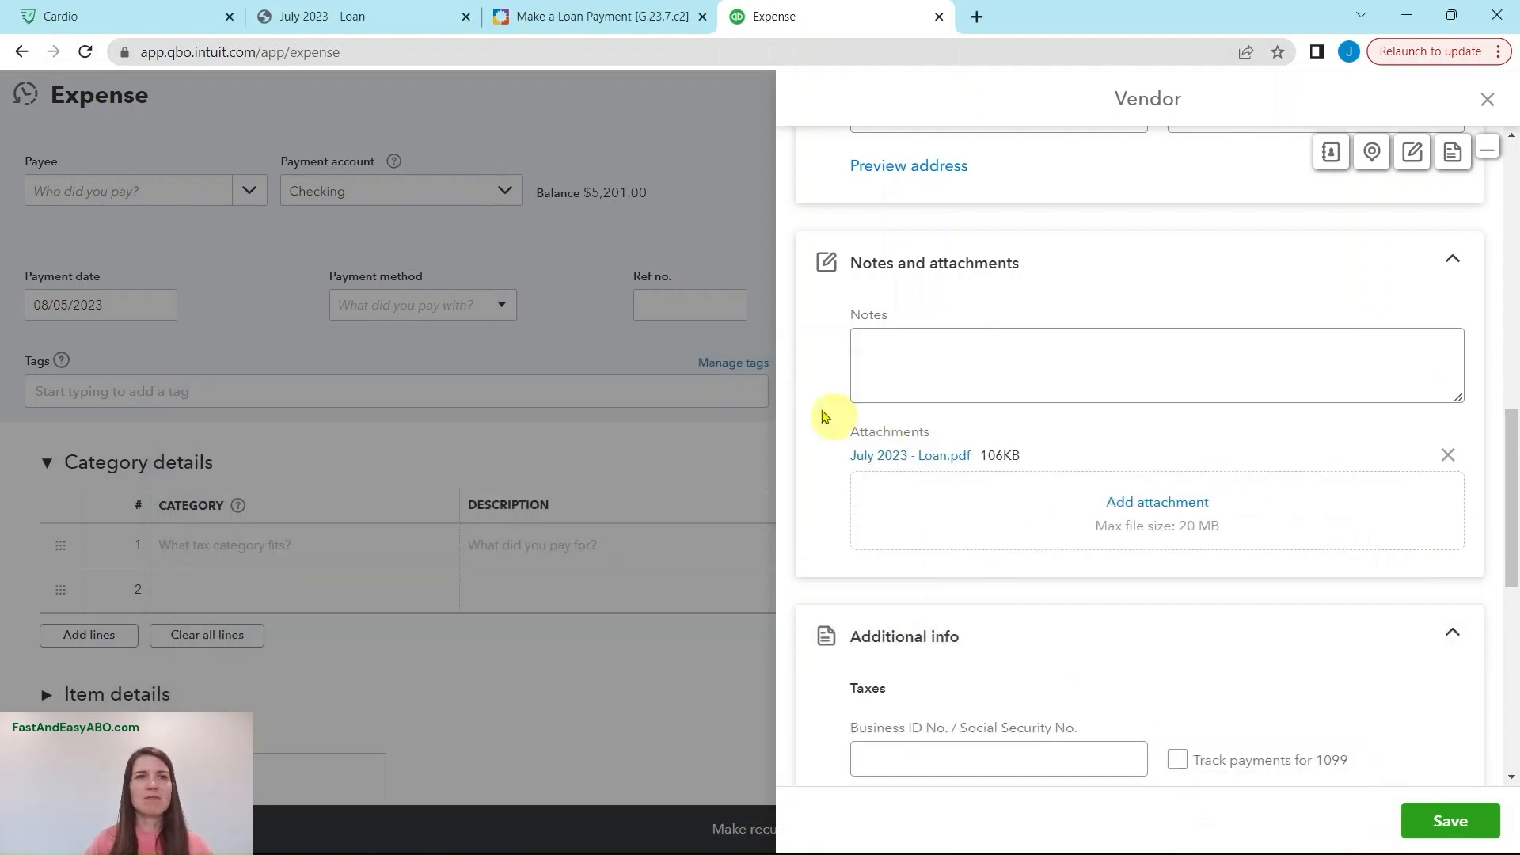
# Review the July 2023 loan statement, then save the new vendor as the expense's payee.
pyautogui.click(329, 18)
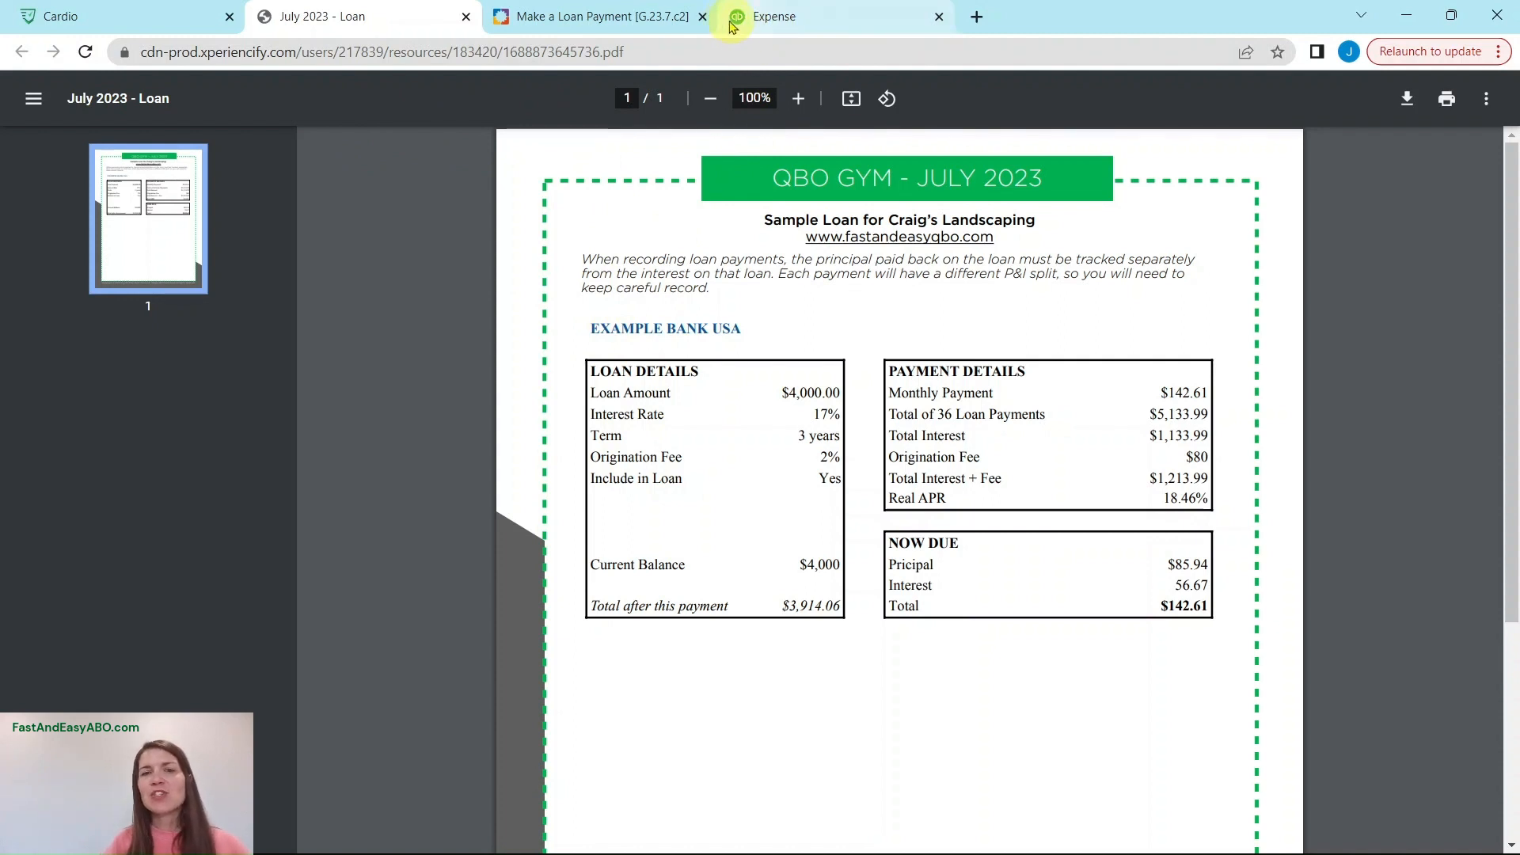
pyautogui.click(784, 17)
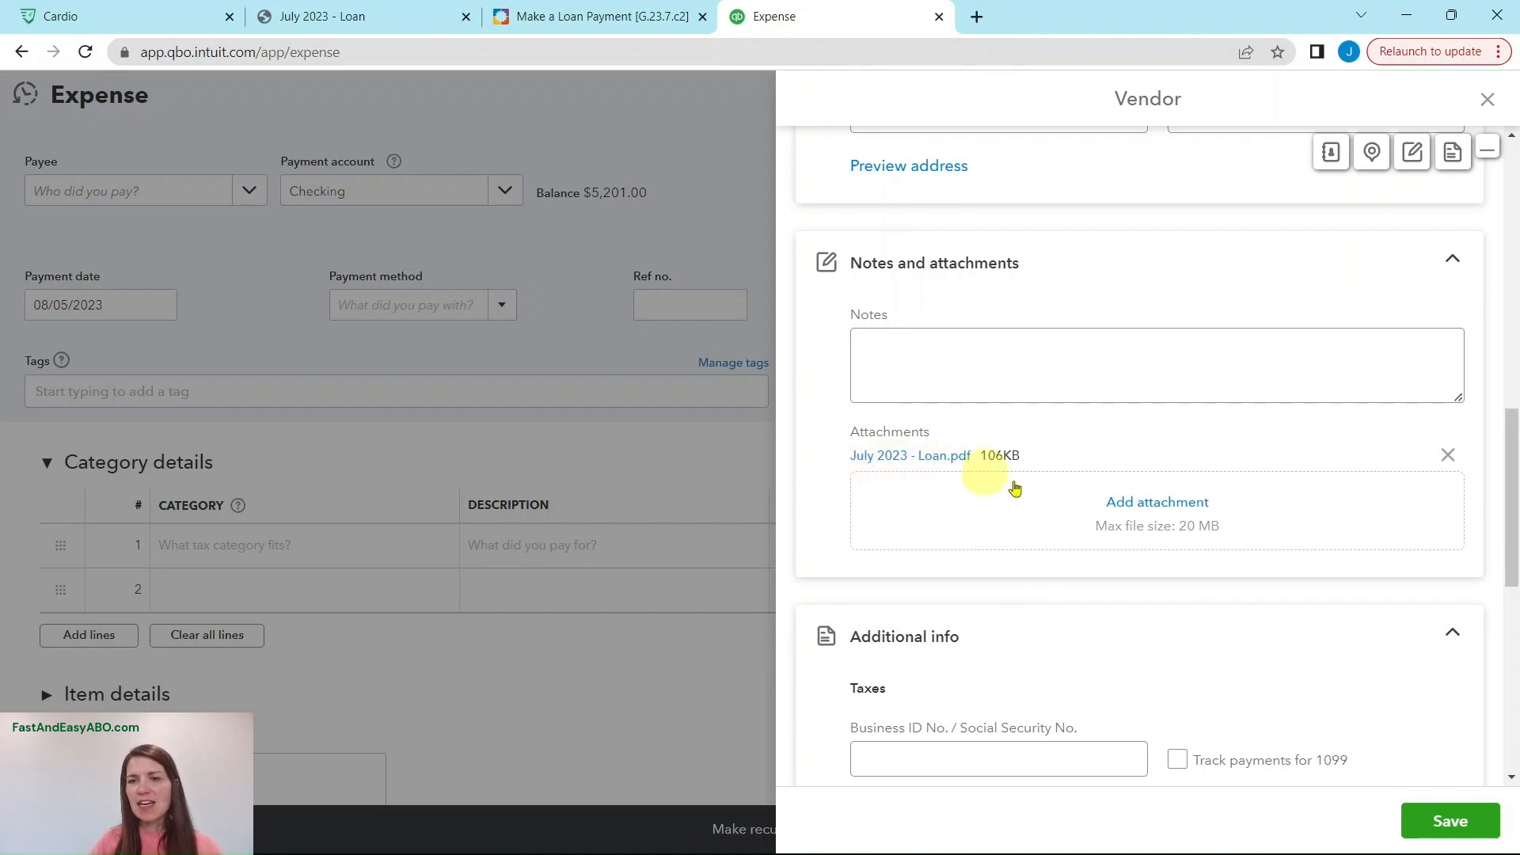
pyautogui.click(1455, 827)
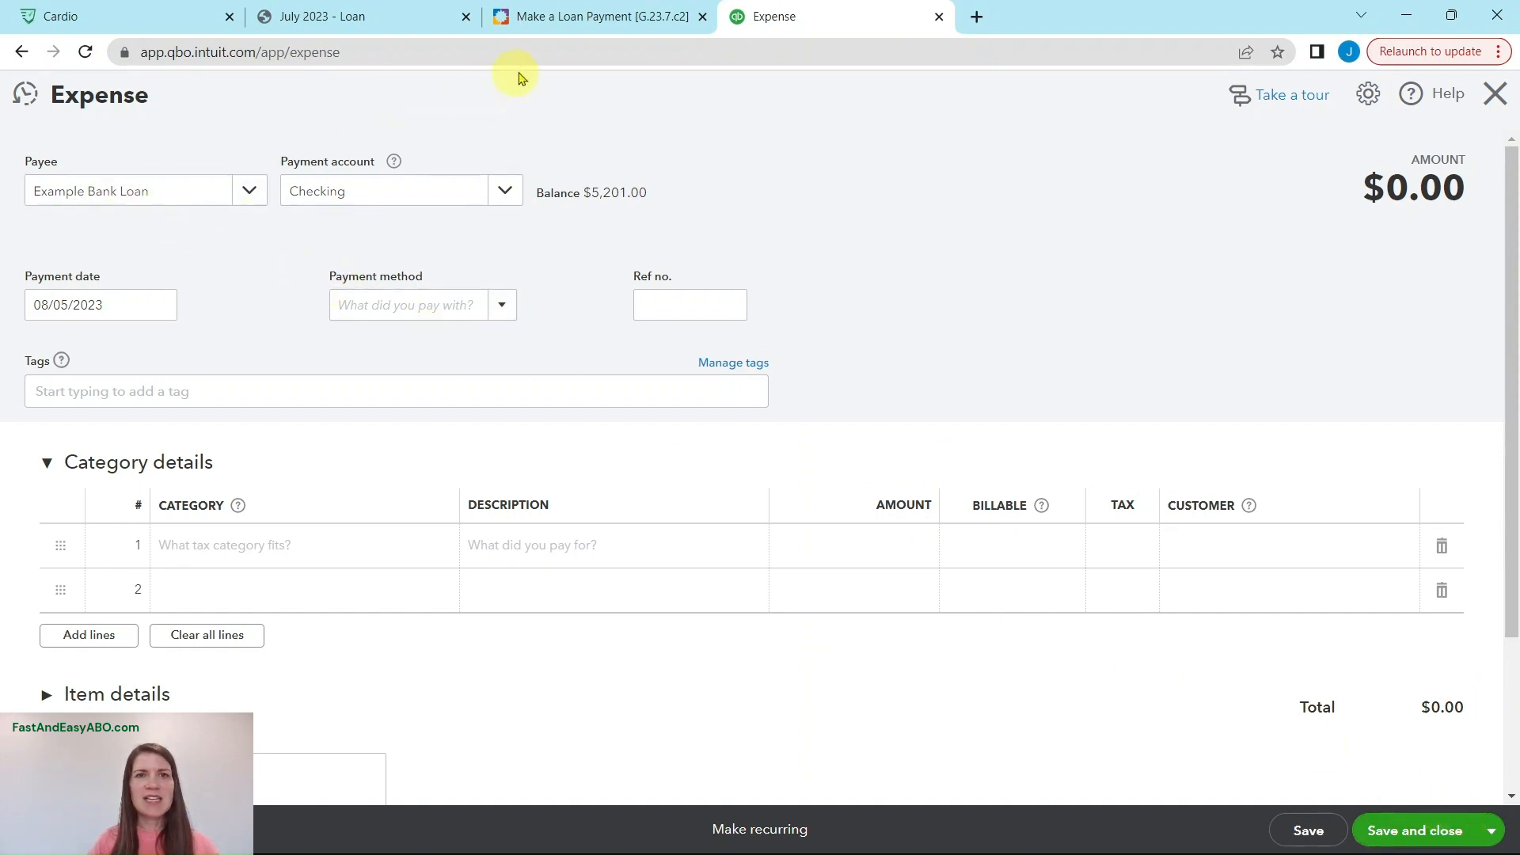
# Read Steps 17 - 18 of the exercise and set the expense's first category line to Loan Payable.
pyautogui.click(564, 27)
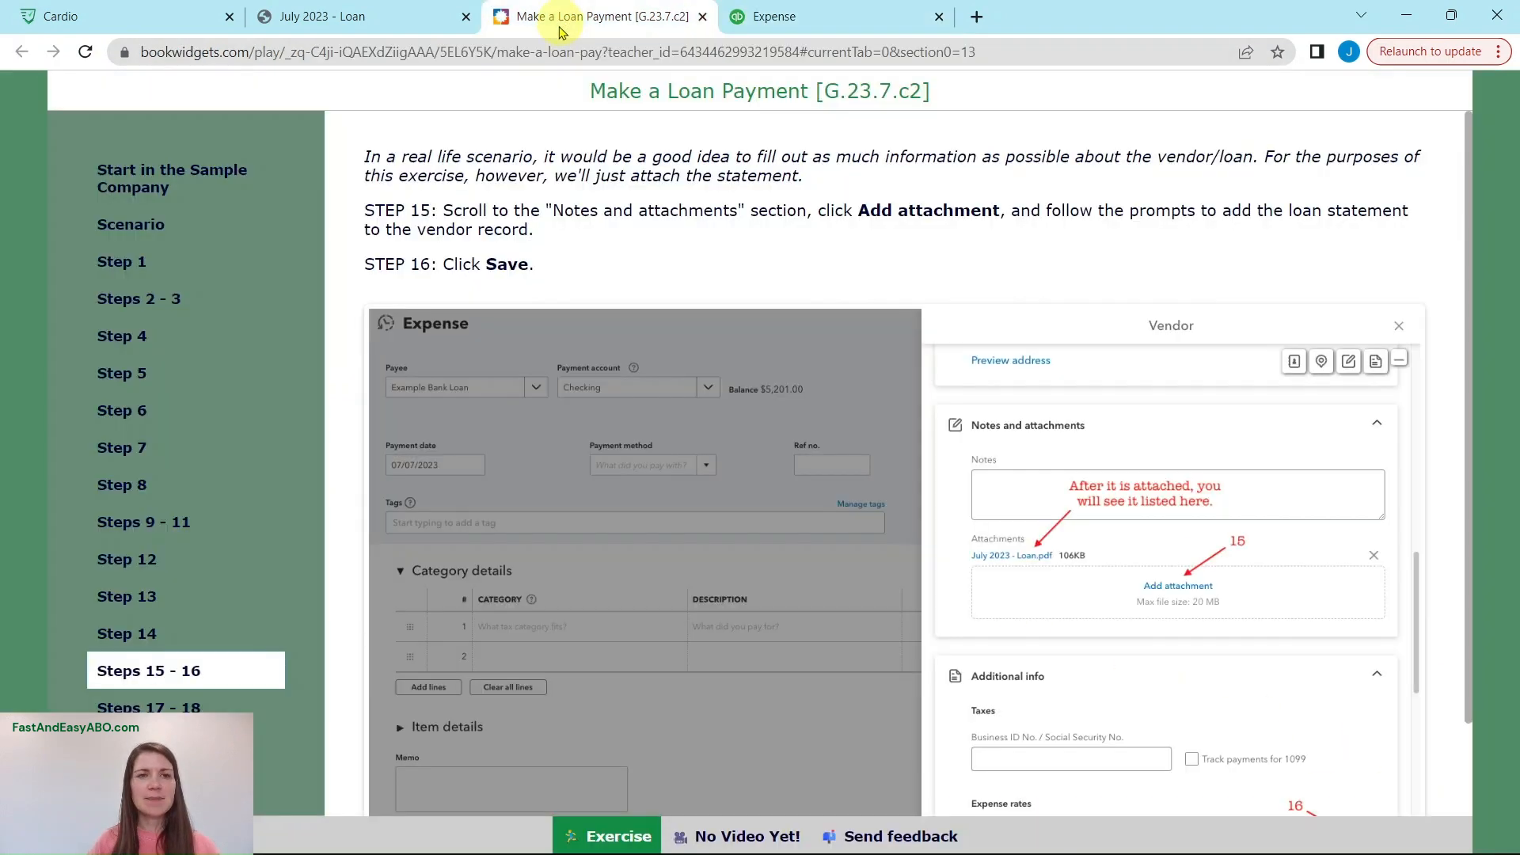
pyautogui.click(157, 707)
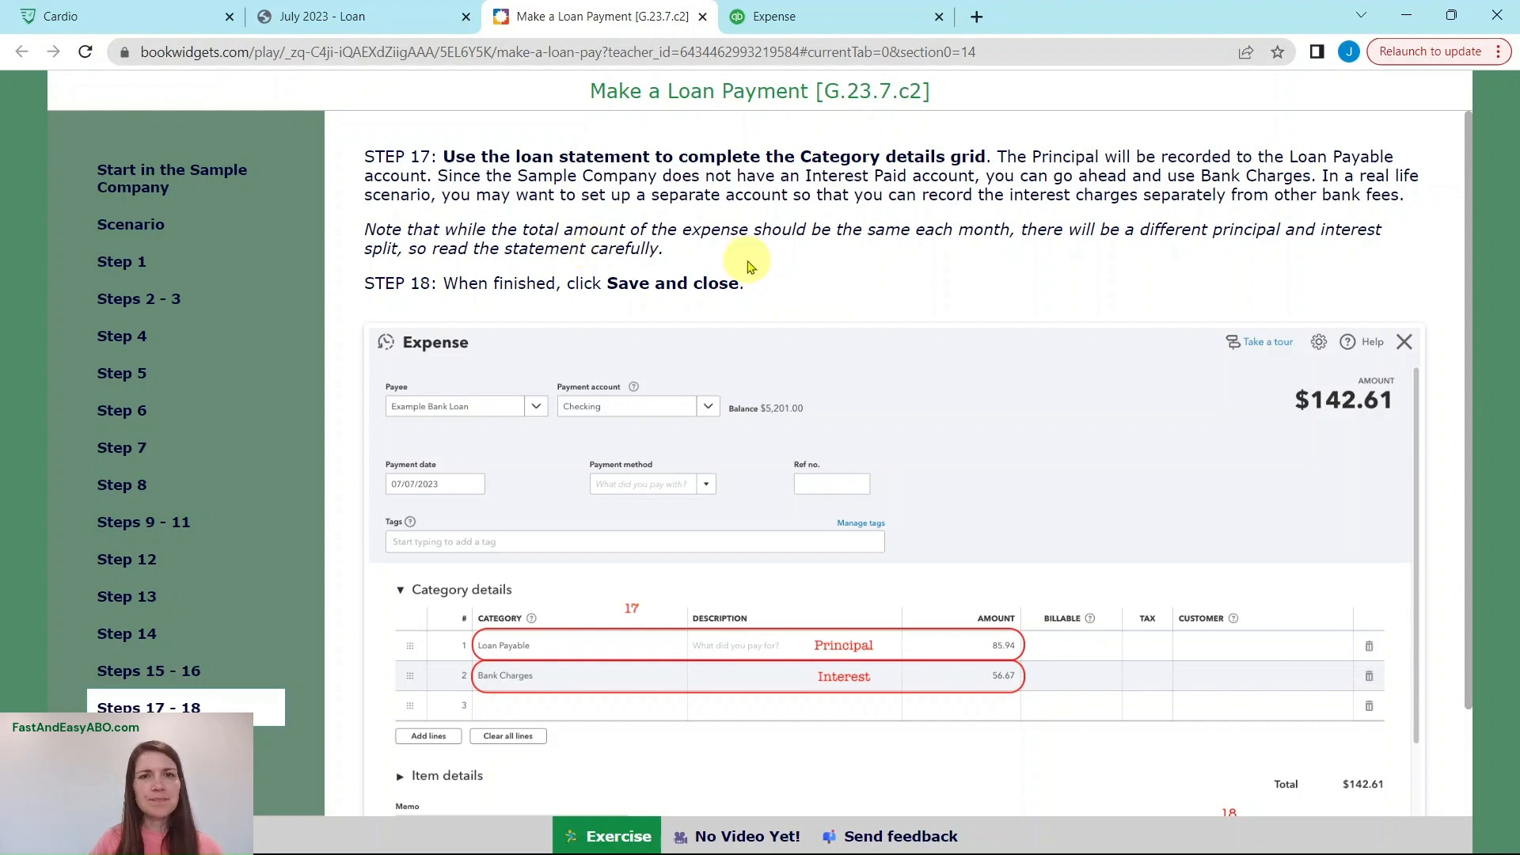
pyautogui.scroll(-1, 749, 266)
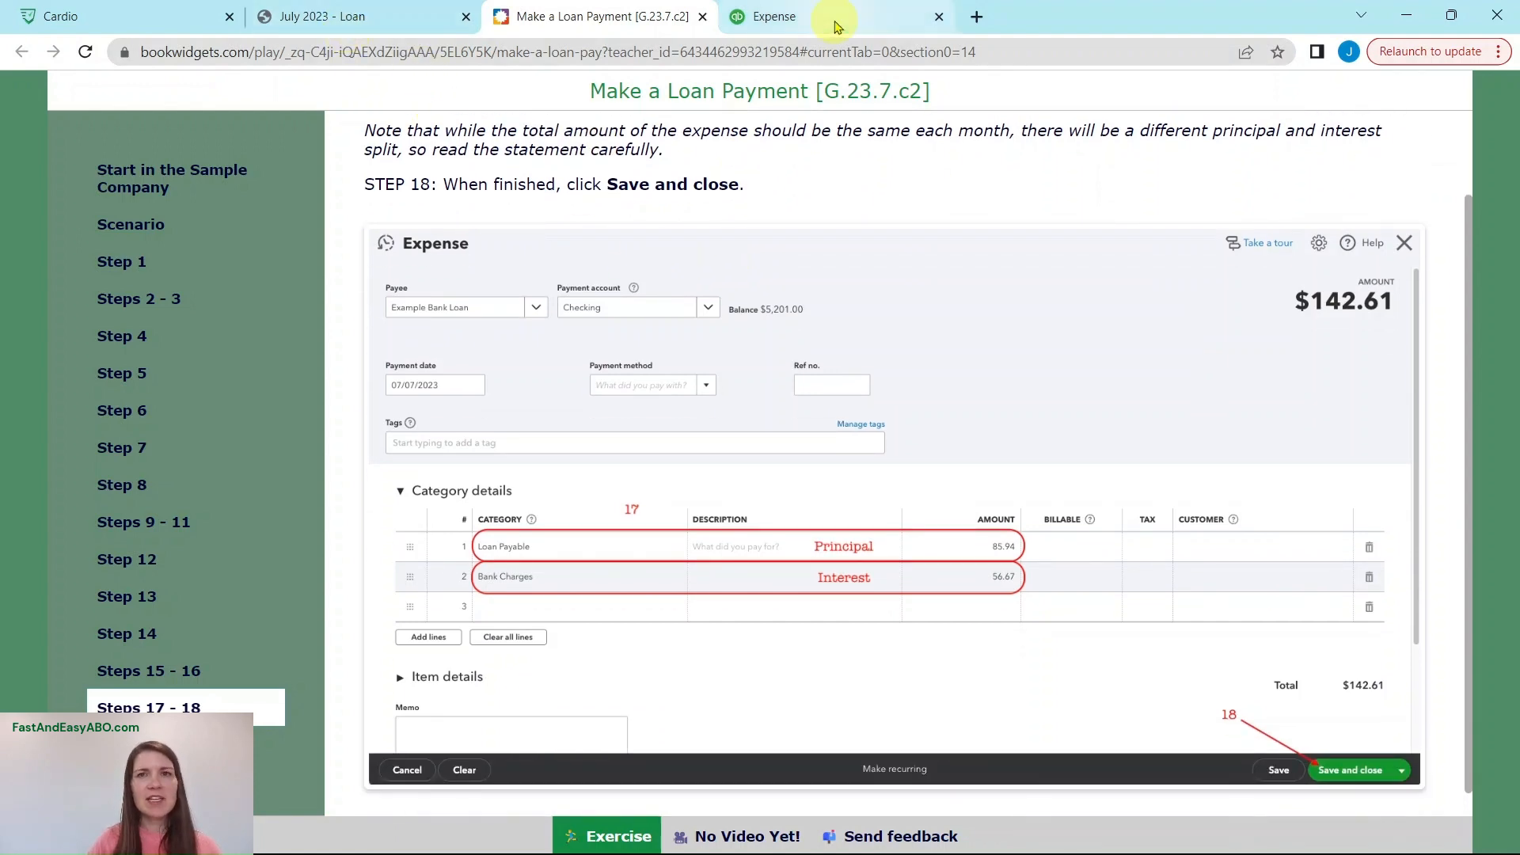
pyautogui.click(837, 26)
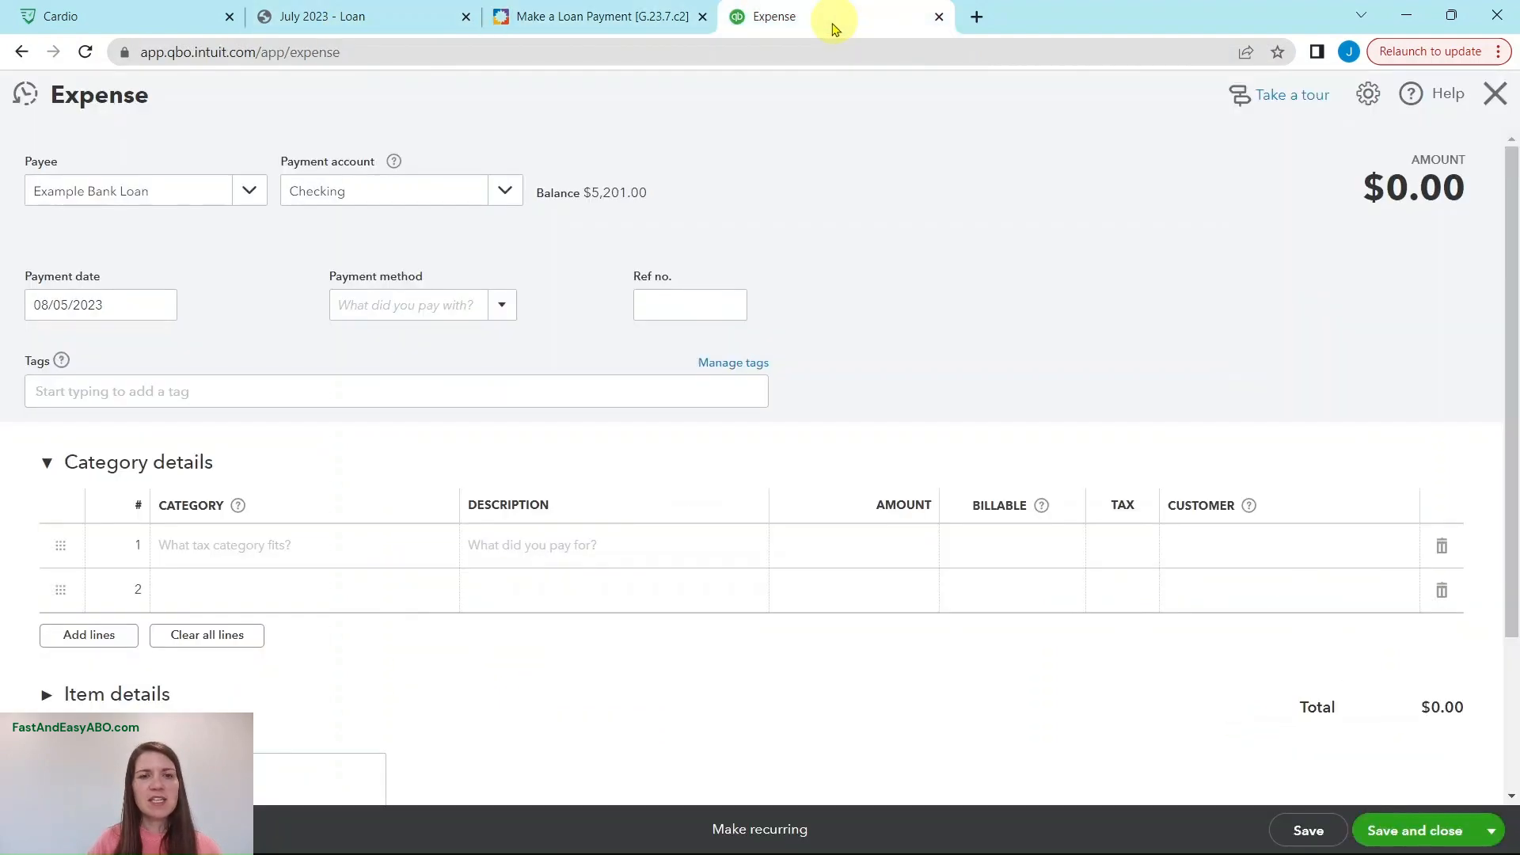
pyautogui.click(208, 546)
pyautogui.click(212, 547)
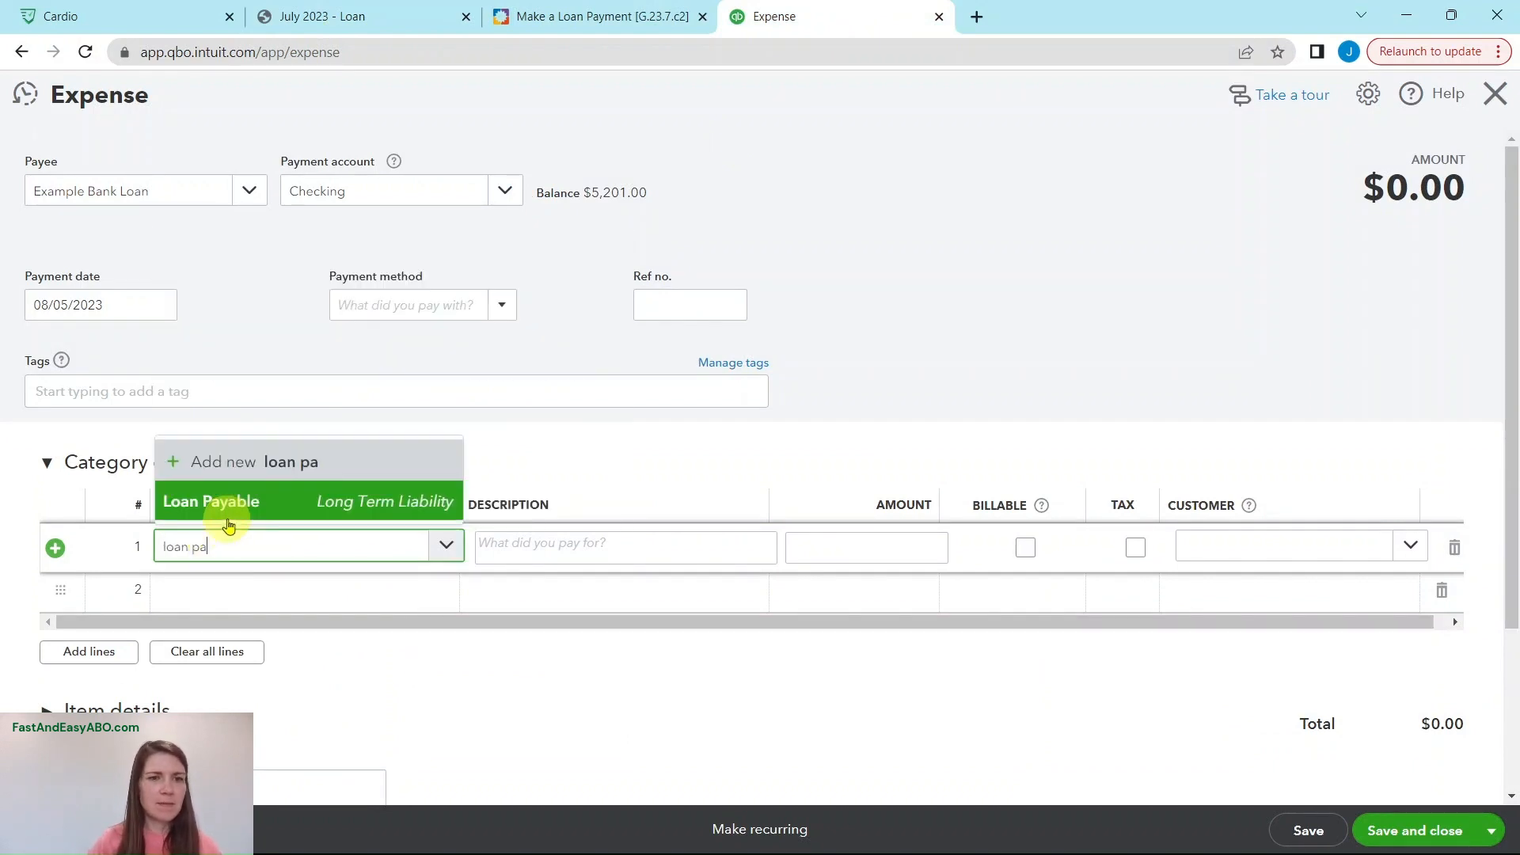
pyautogui.click(224, 502)
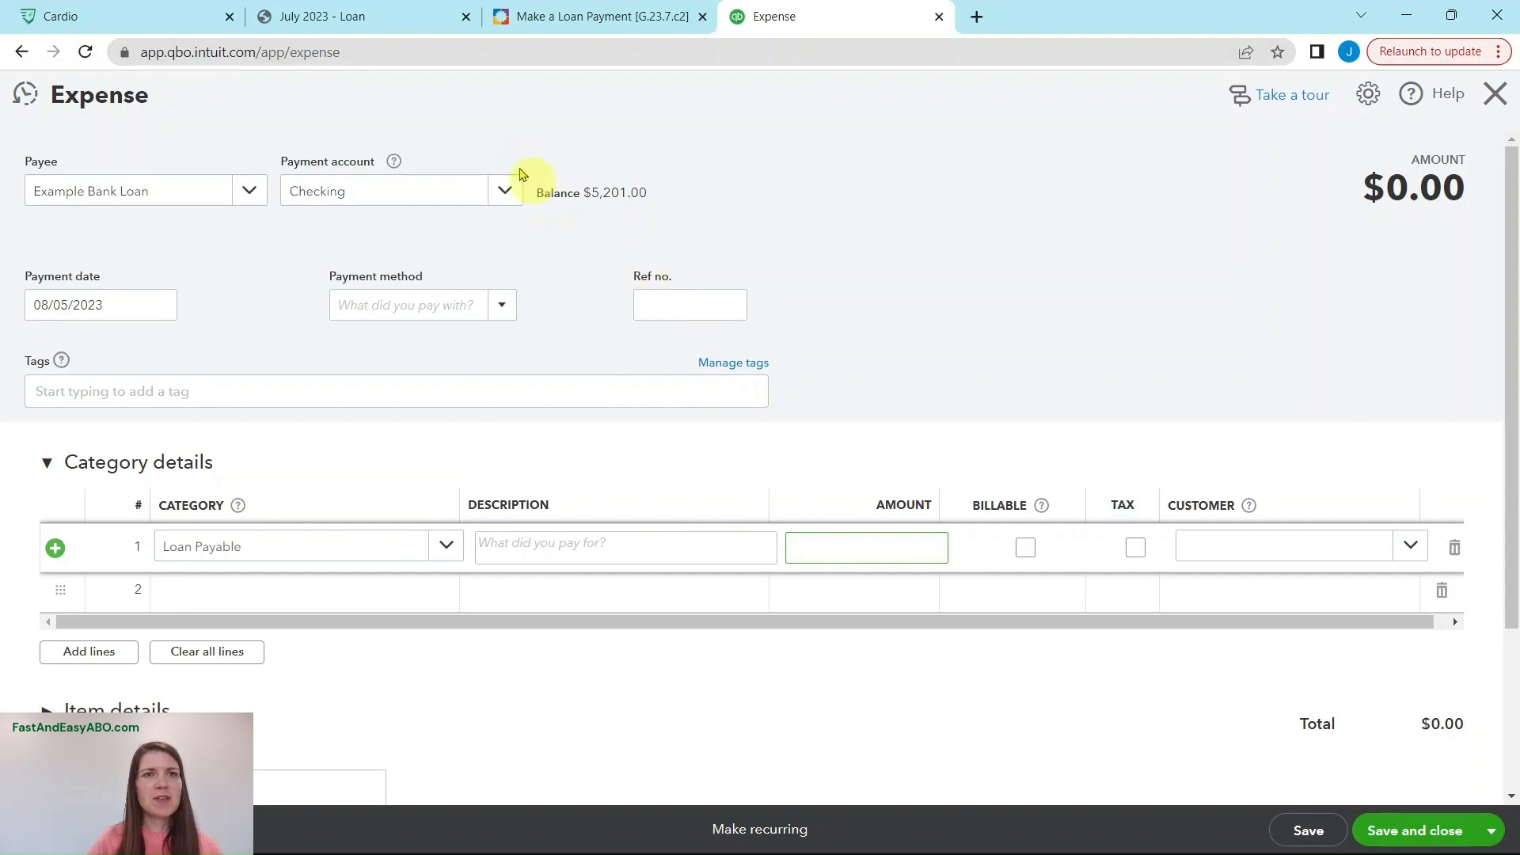
# Look up the principal now due on the July 2023 loan statement and enter 85.94 as the Loan Payable line's amount.
pyautogui.click(356, 20)
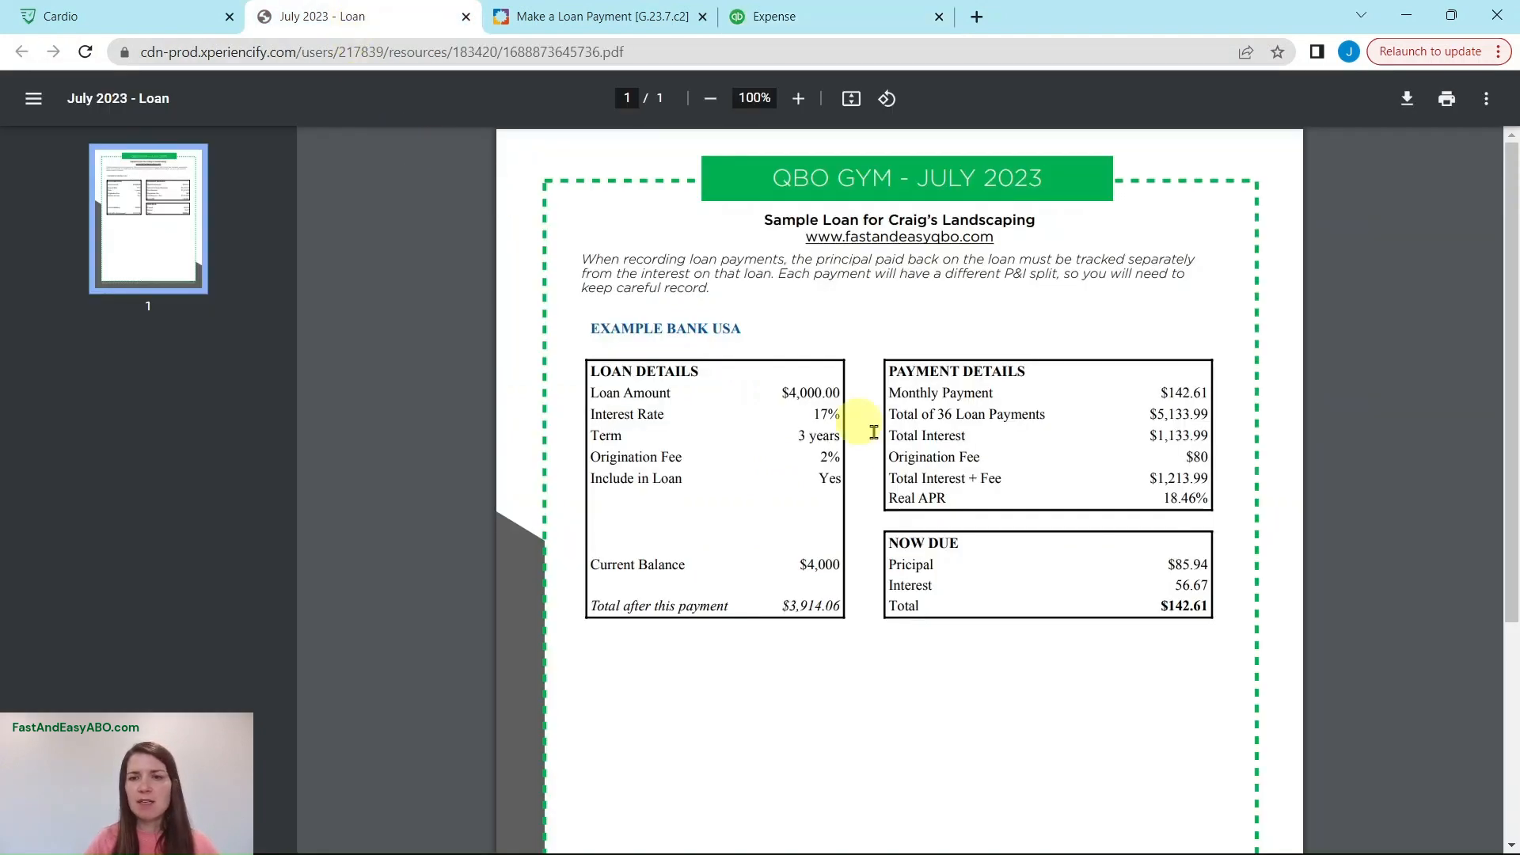
pyautogui.moveTo(1153, 565); pyautogui.dragTo(1268, 572)
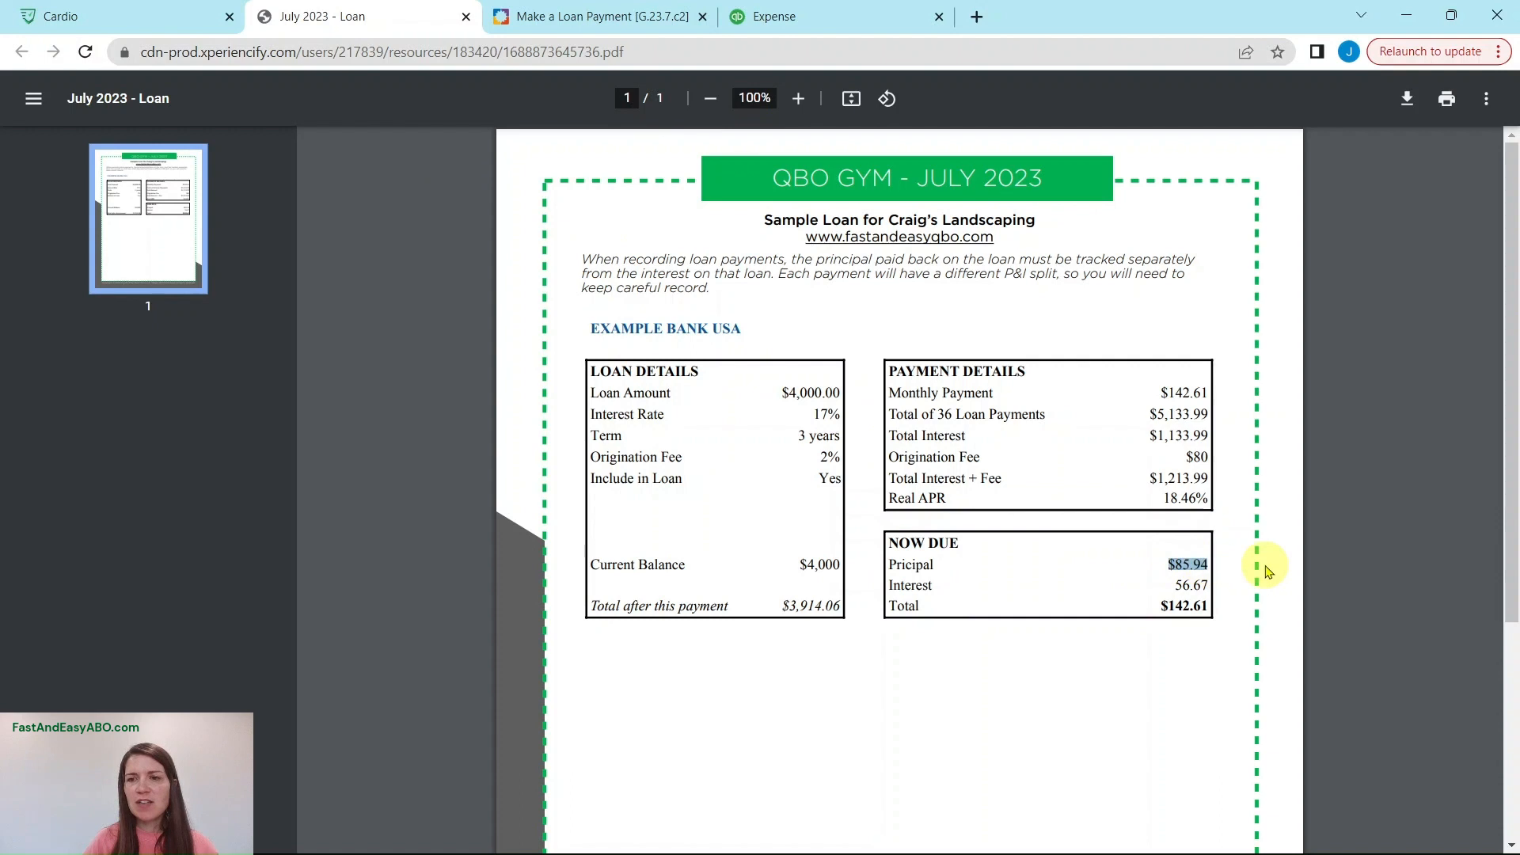
pyautogui.click(787, 16)
pyautogui.click(864, 562)
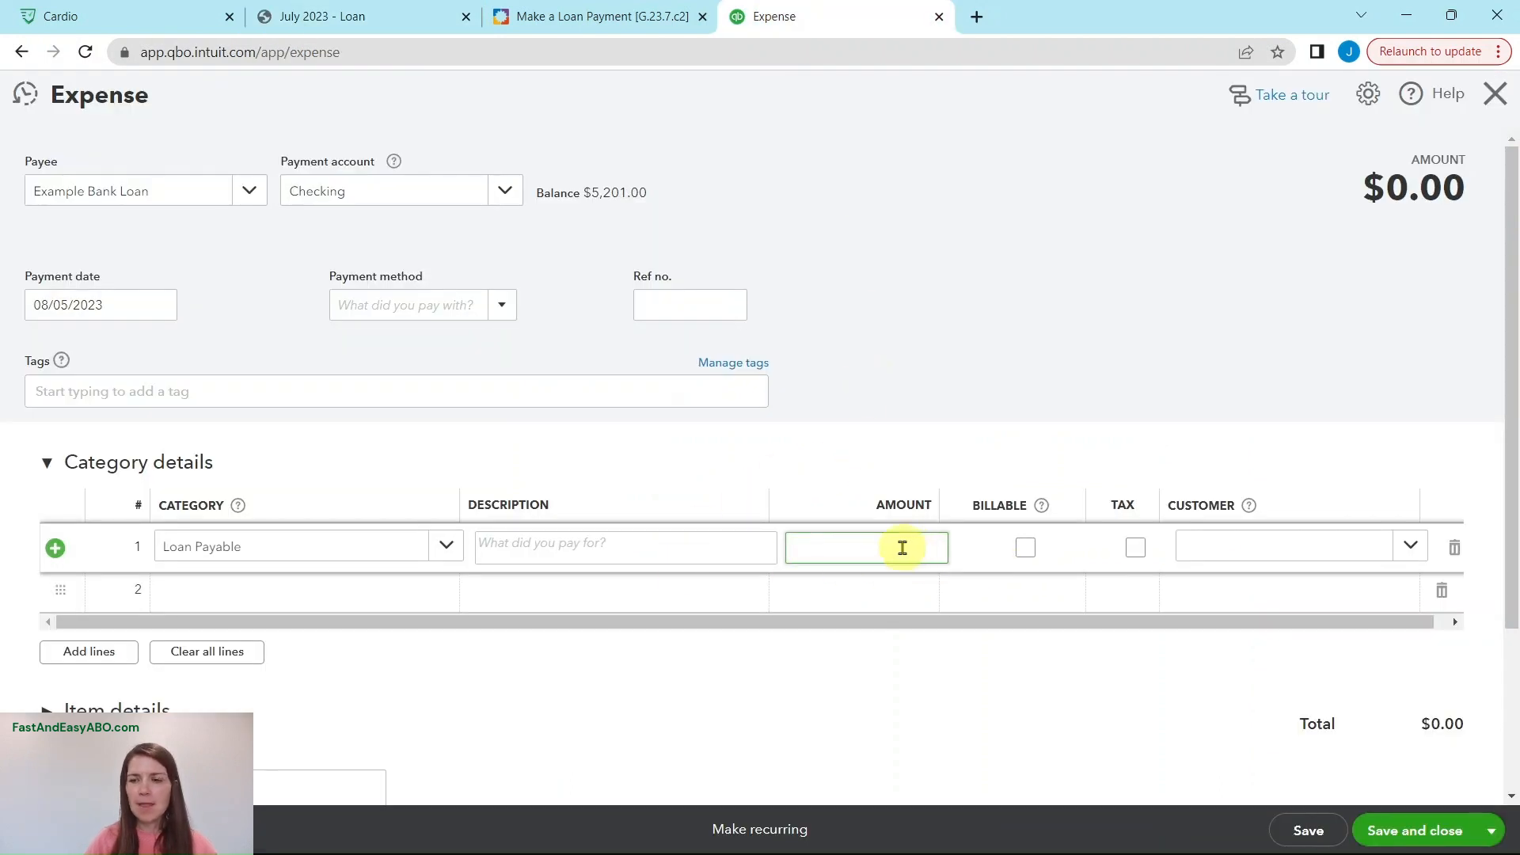
pyautogui.press('Tab')
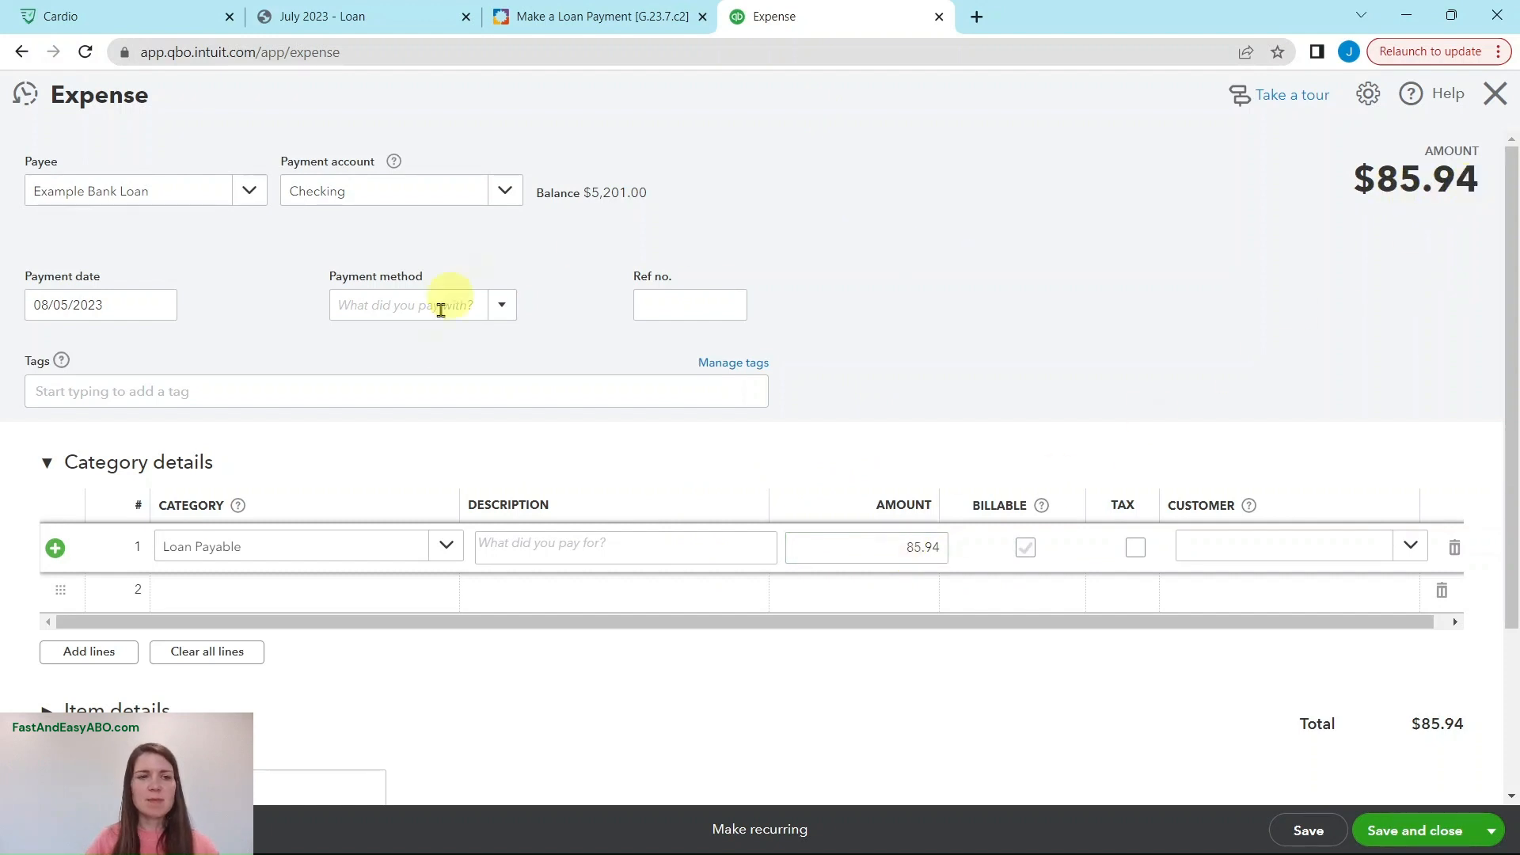
# Check the example in Steps 17 - 18 of the exercise and set the expense's second category line to Bank Charges.
pyautogui.click(556, 11)
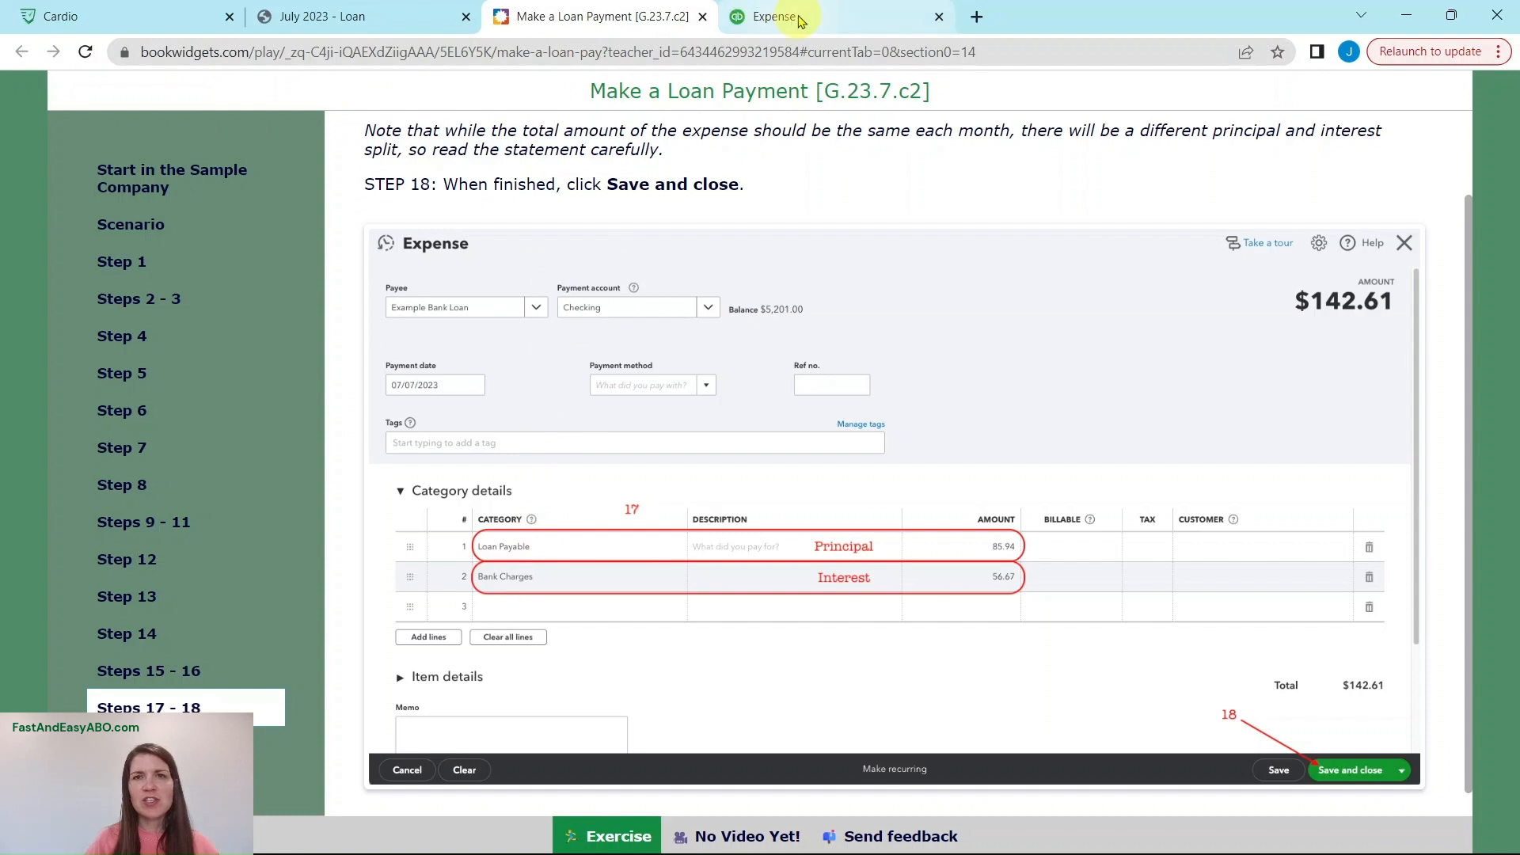
pyautogui.click(751, 11)
pyautogui.click(329, 595)
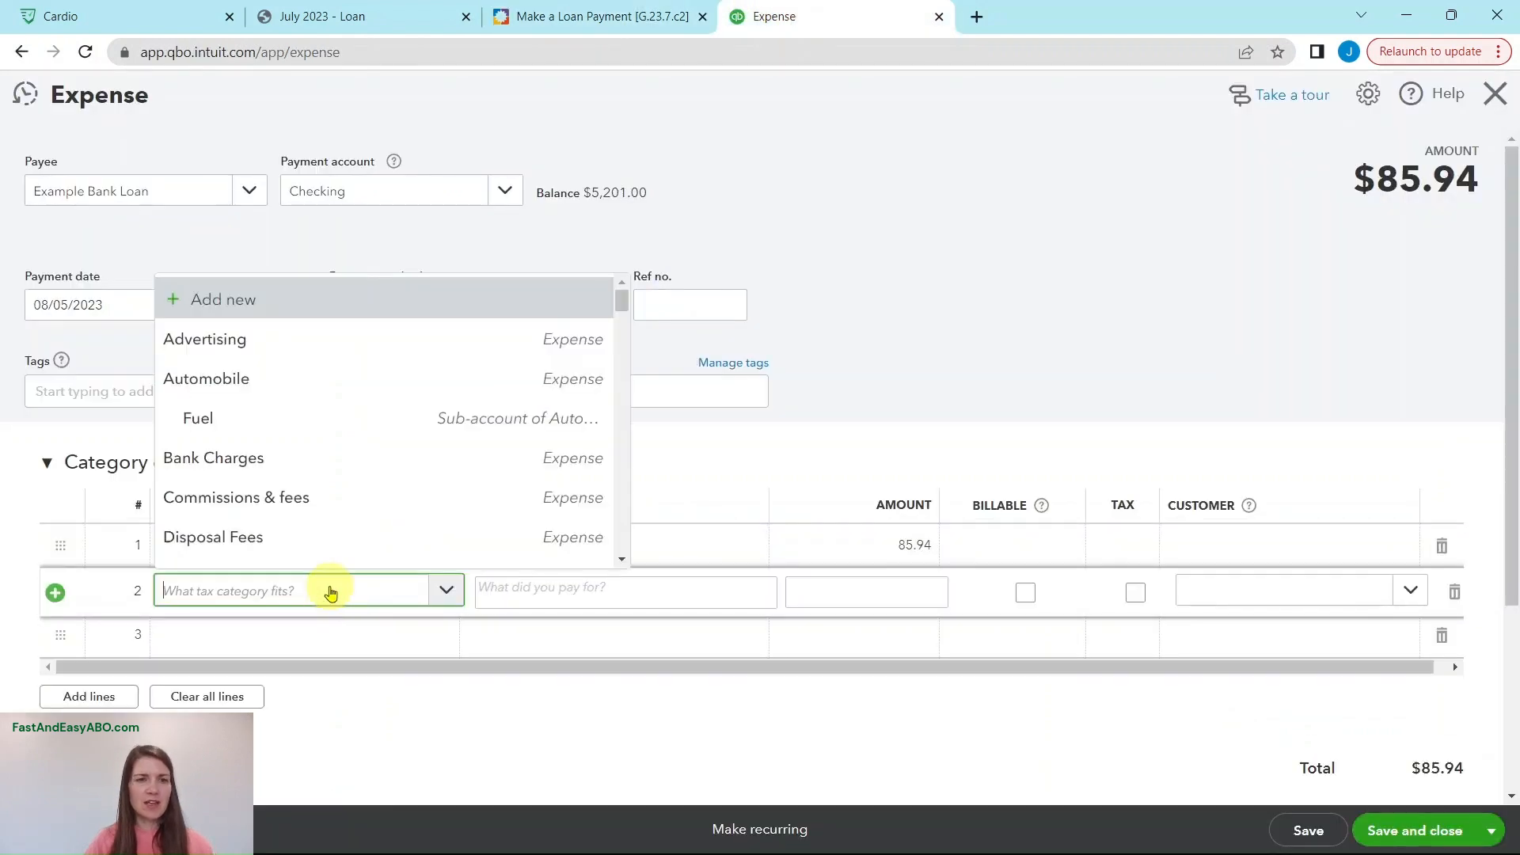
pyautogui.write('bank')
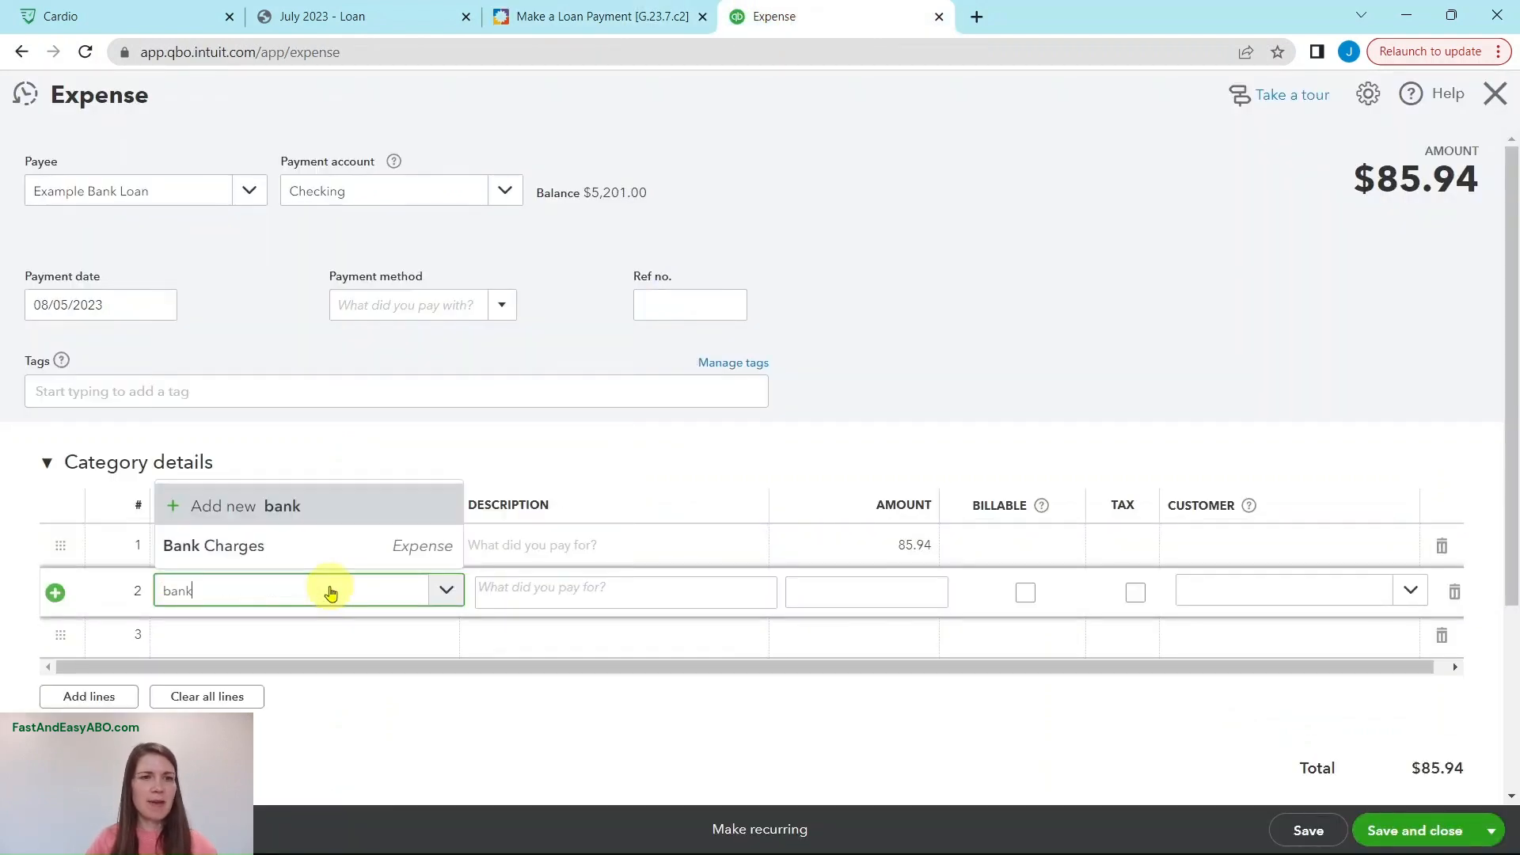
pyautogui.click(312, 550)
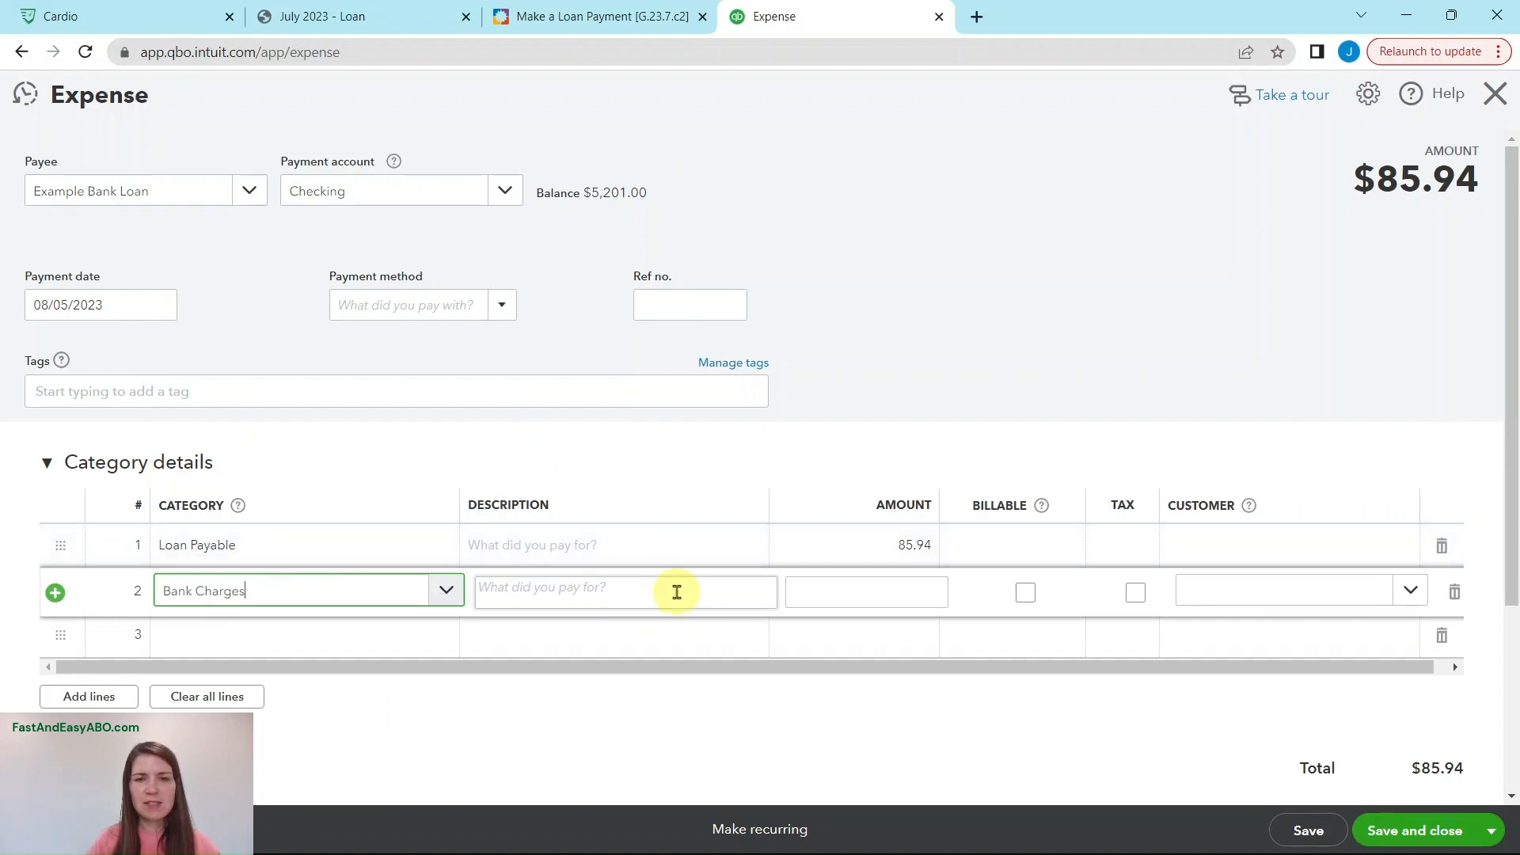
# Look up the interest due on the loan statement, enter 56.67 for the Bank Charges line, and save and close the expense.
pyautogui.click(892, 591)
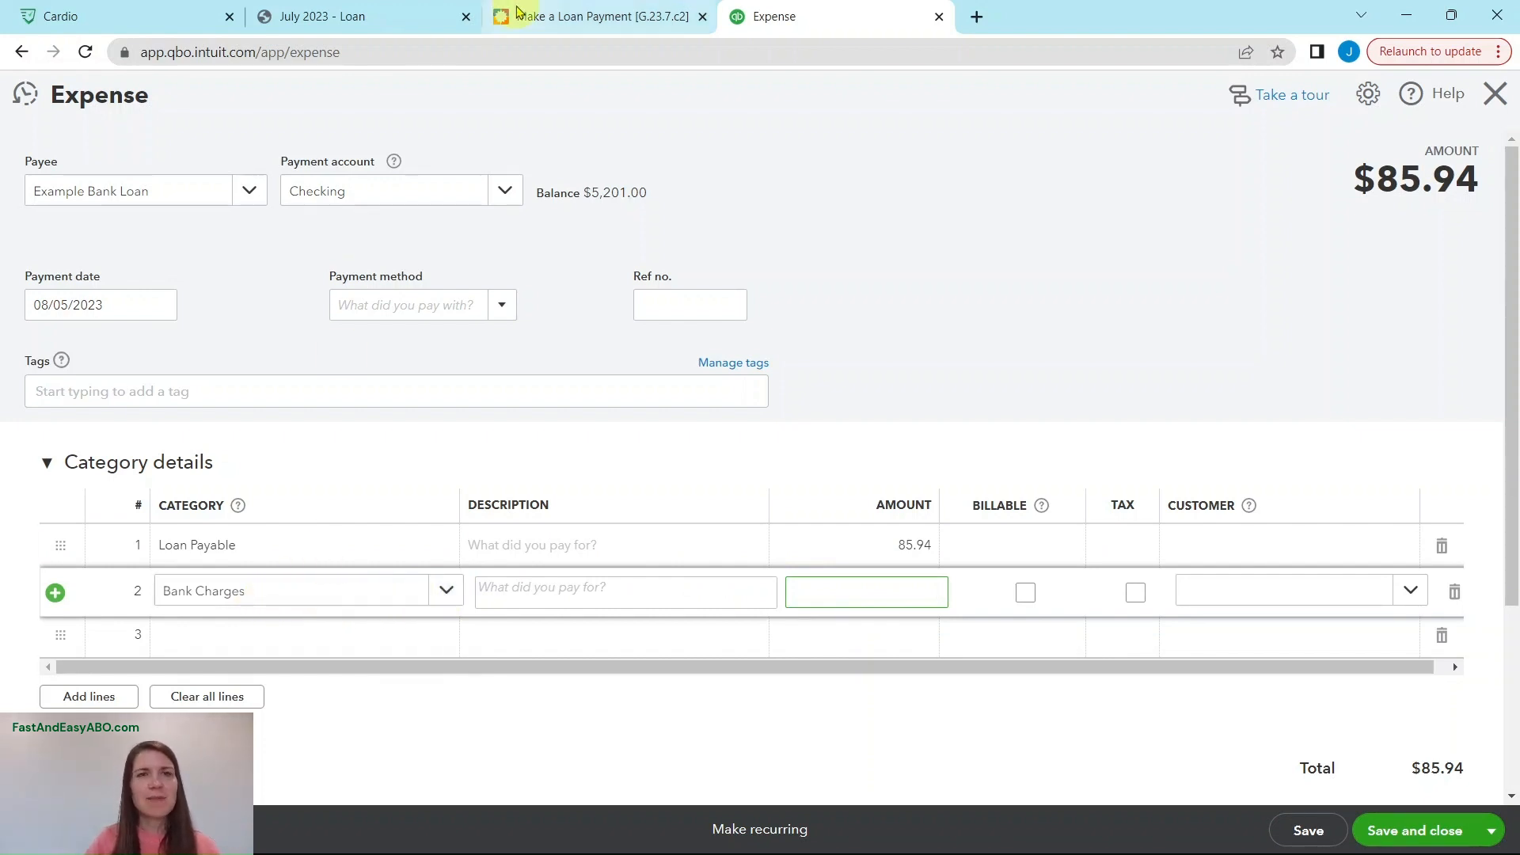
pyautogui.click(400, 16)
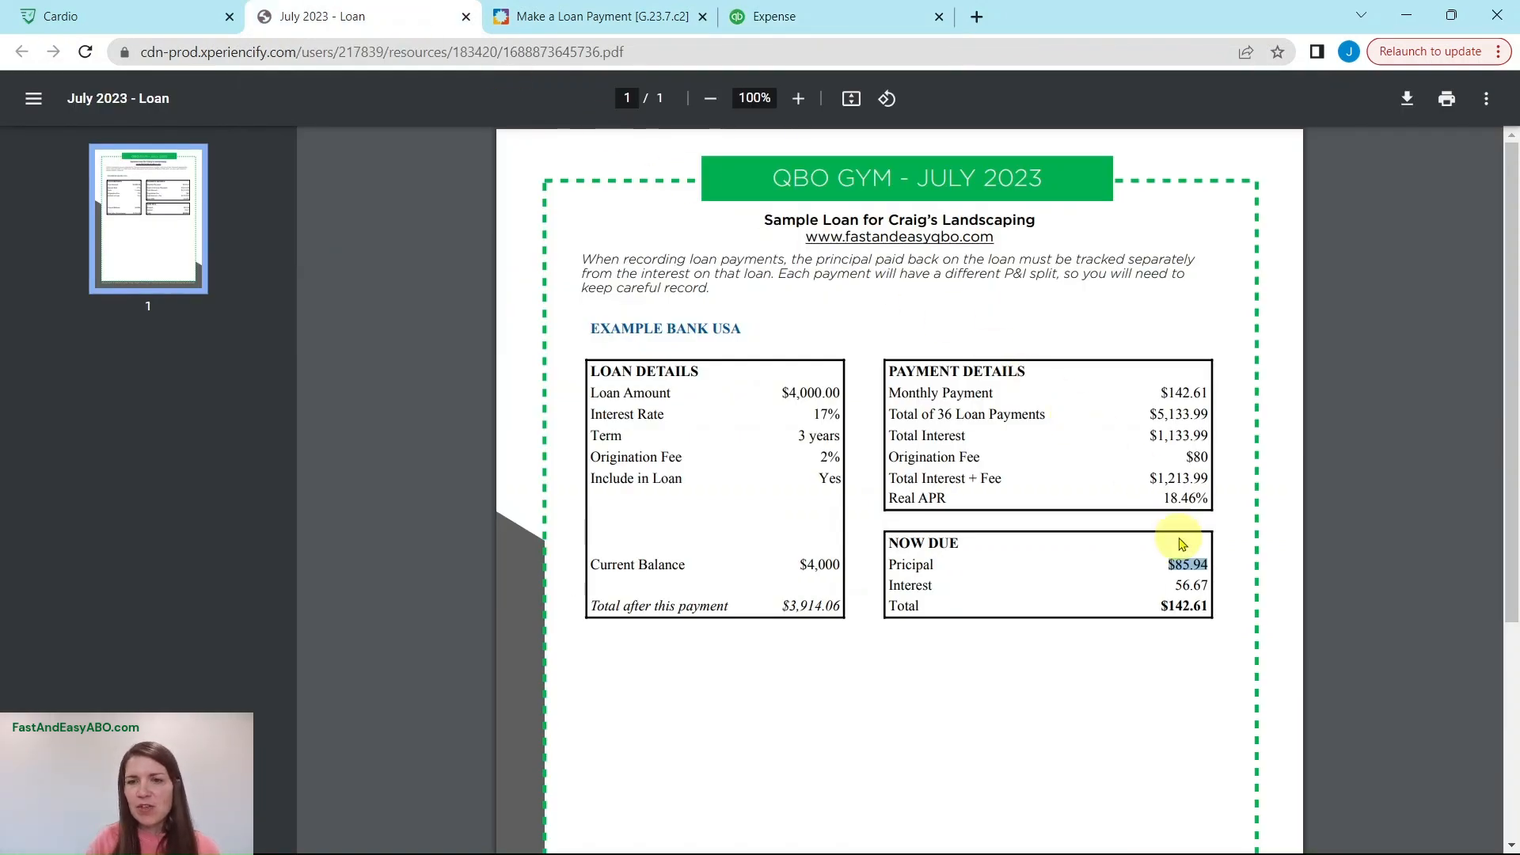
pyautogui.moveTo(1179, 589); pyautogui.dragTo(1209, 588)
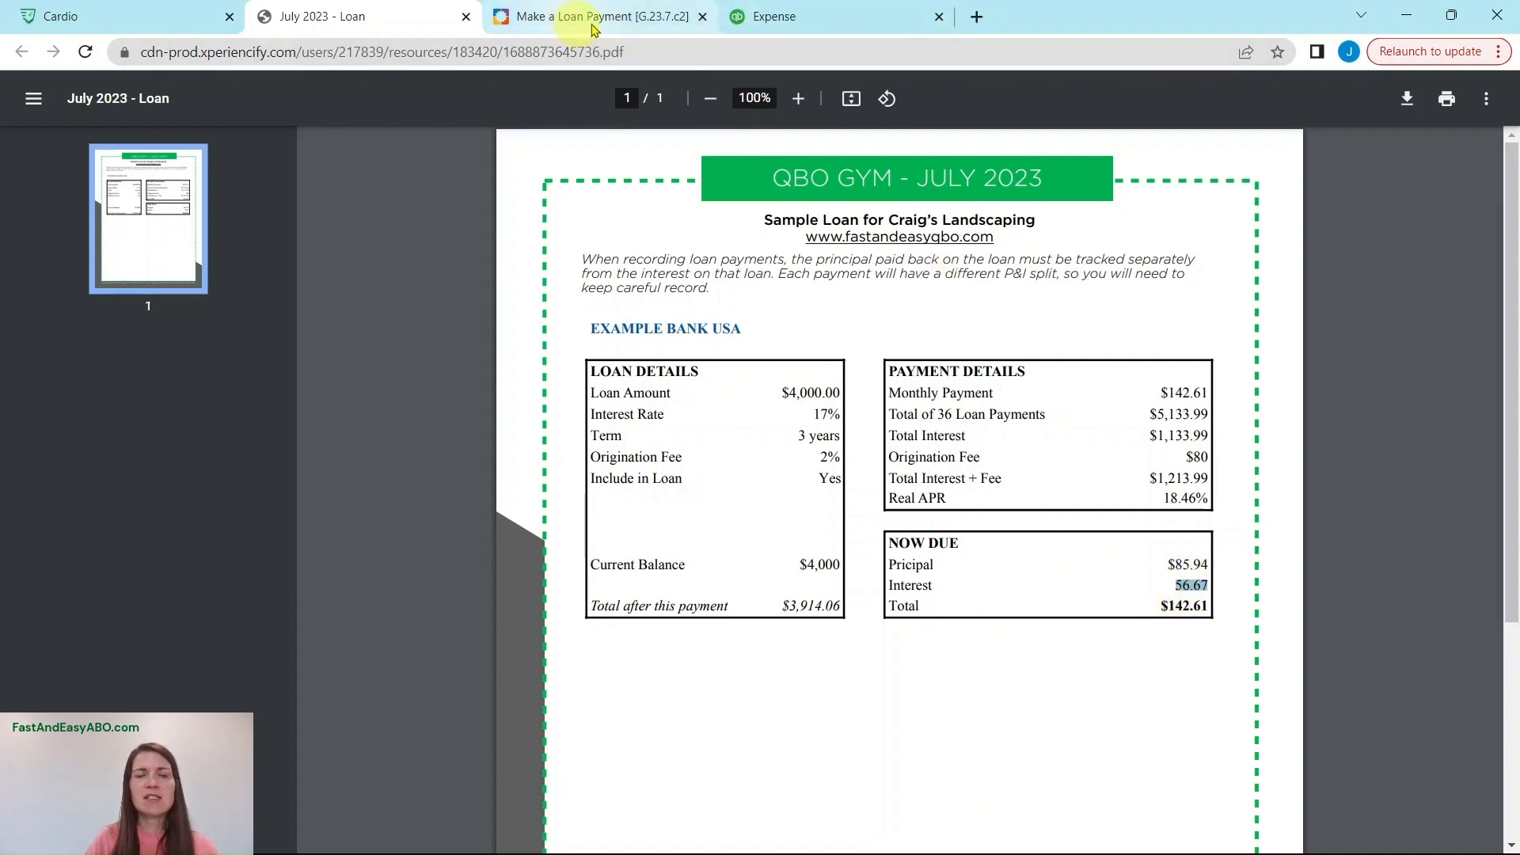
pyautogui.click(628, 27)
pyautogui.click(773, 16)
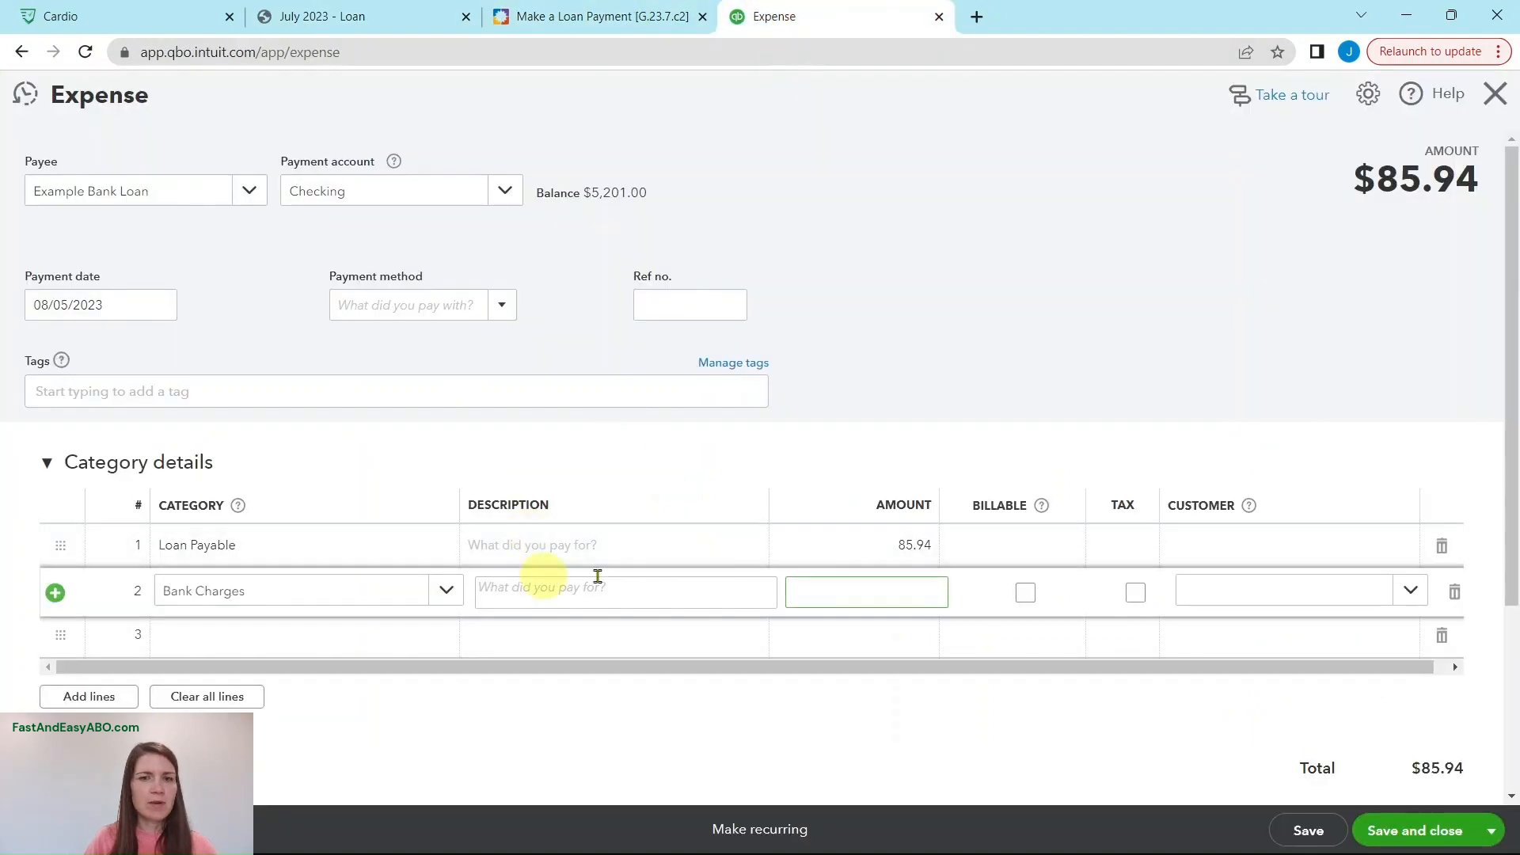
pyautogui.click(867, 582)
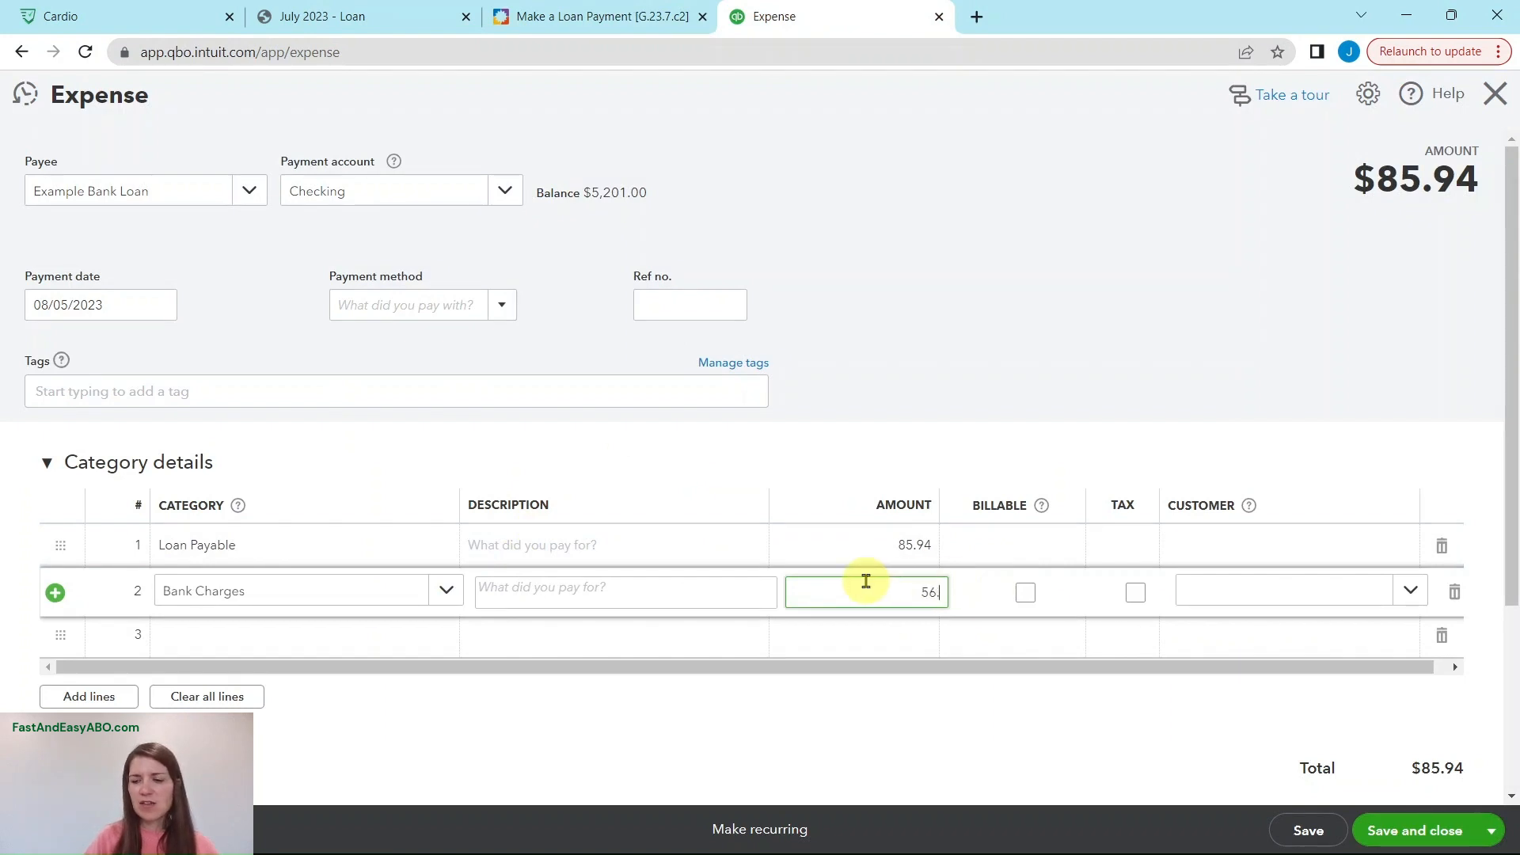
pyautogui.press('Tab')
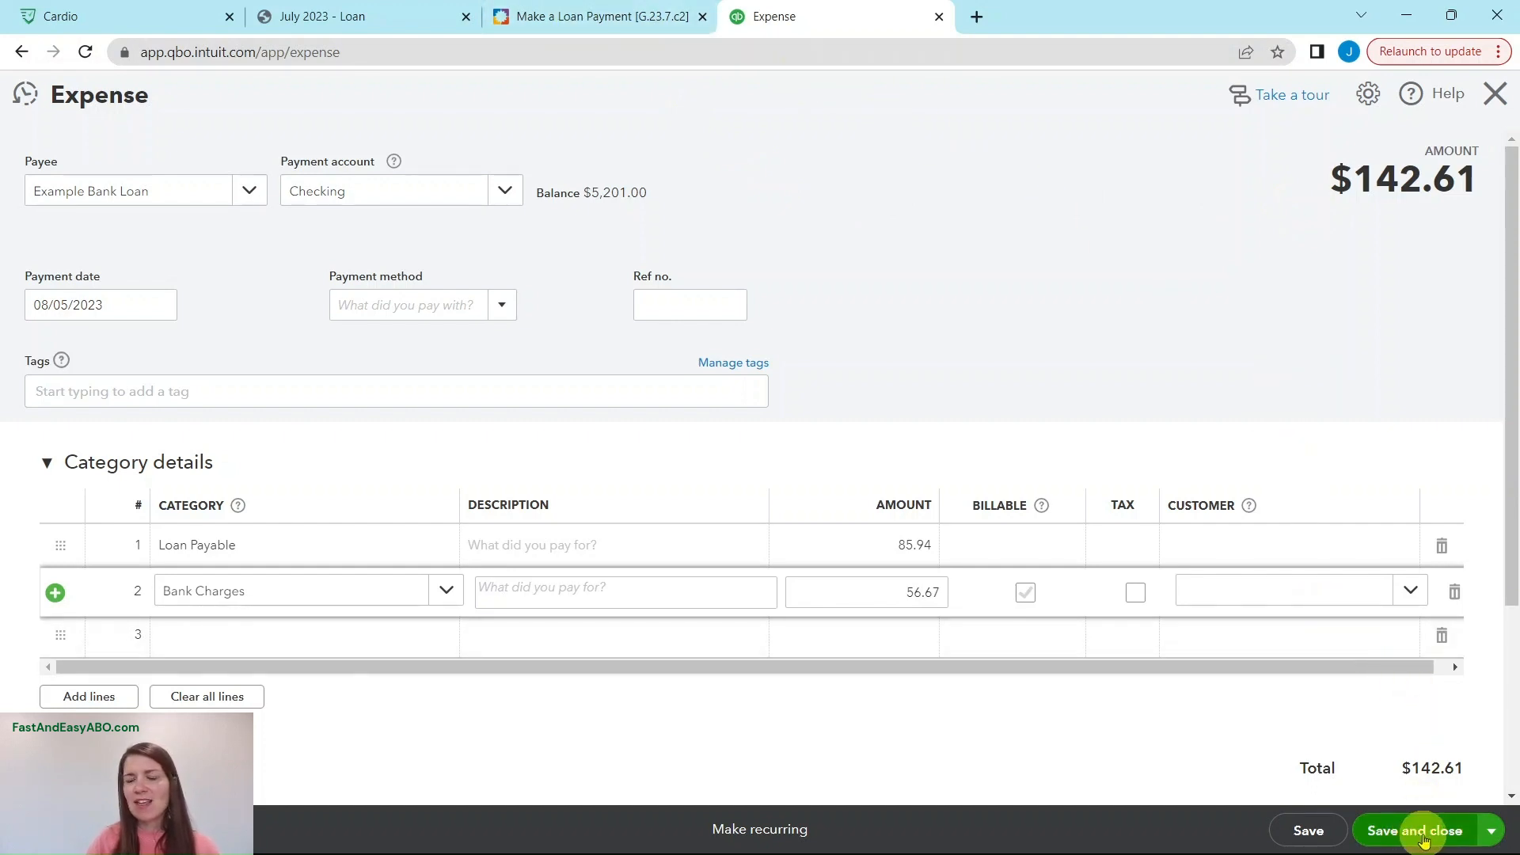
pyautogui.click(1423, 832)
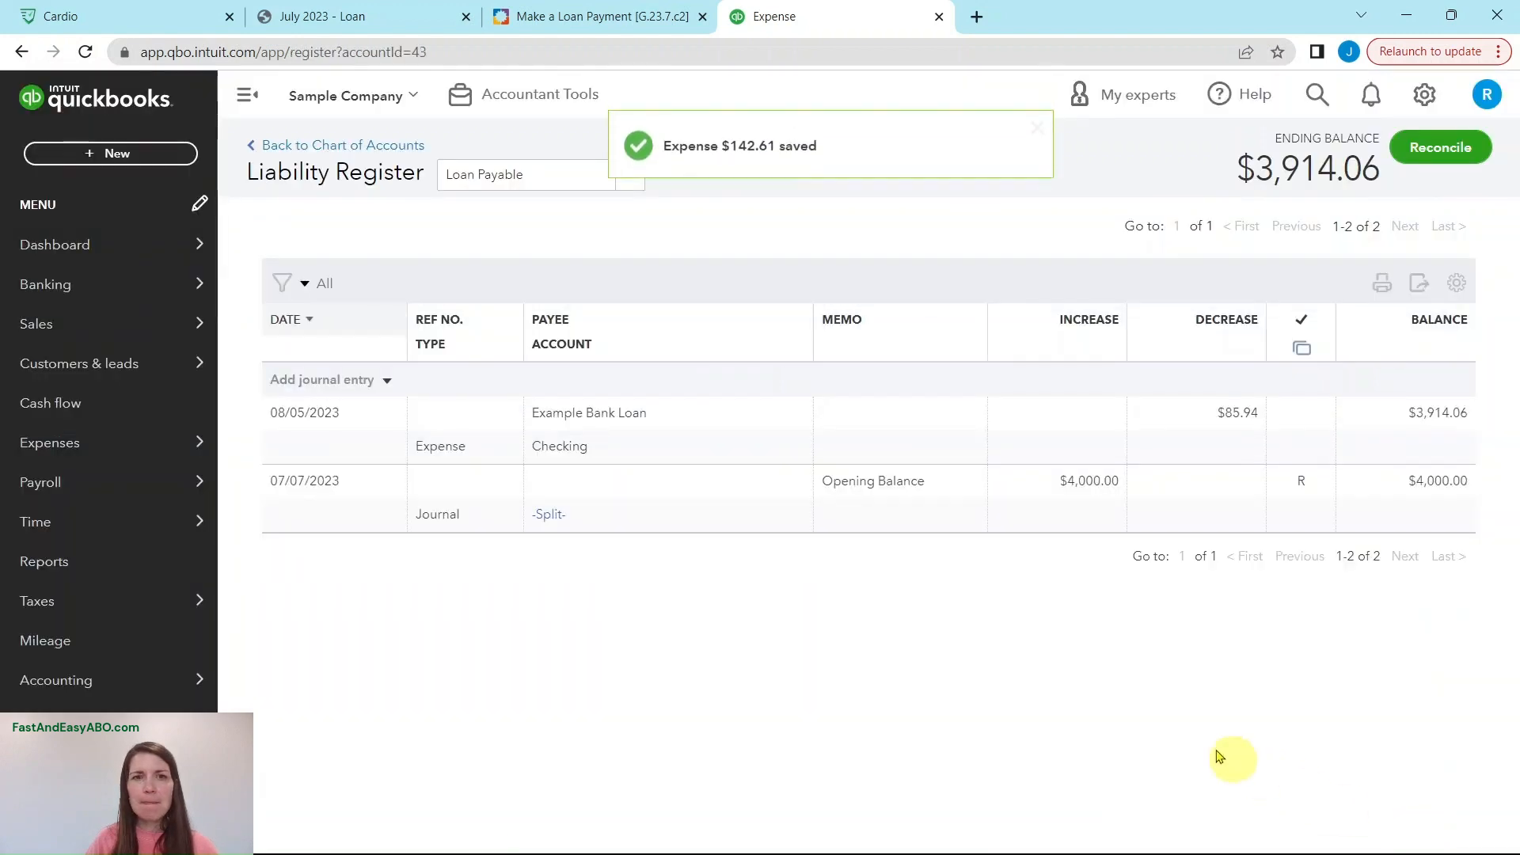